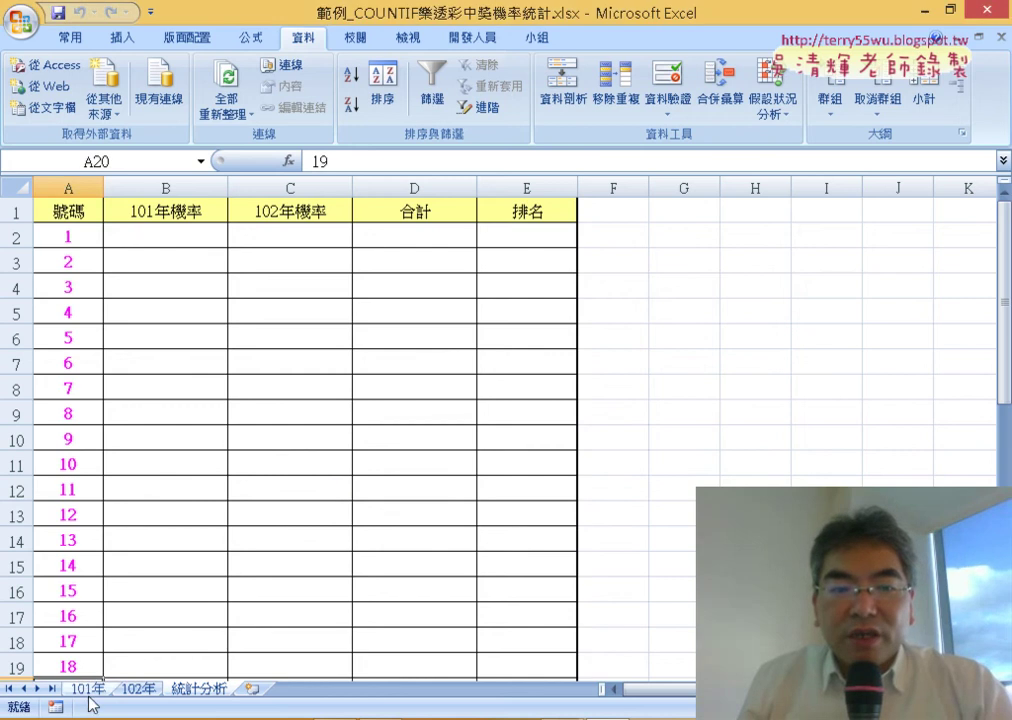
Step: Check the 102年 sheet, then select the 101年 drawn numbers D2:J2 down to row 100
{"action": "left_click", "coordinate": [149, 698]}
{"action": "left_click", "coordinate": [148, 690]}
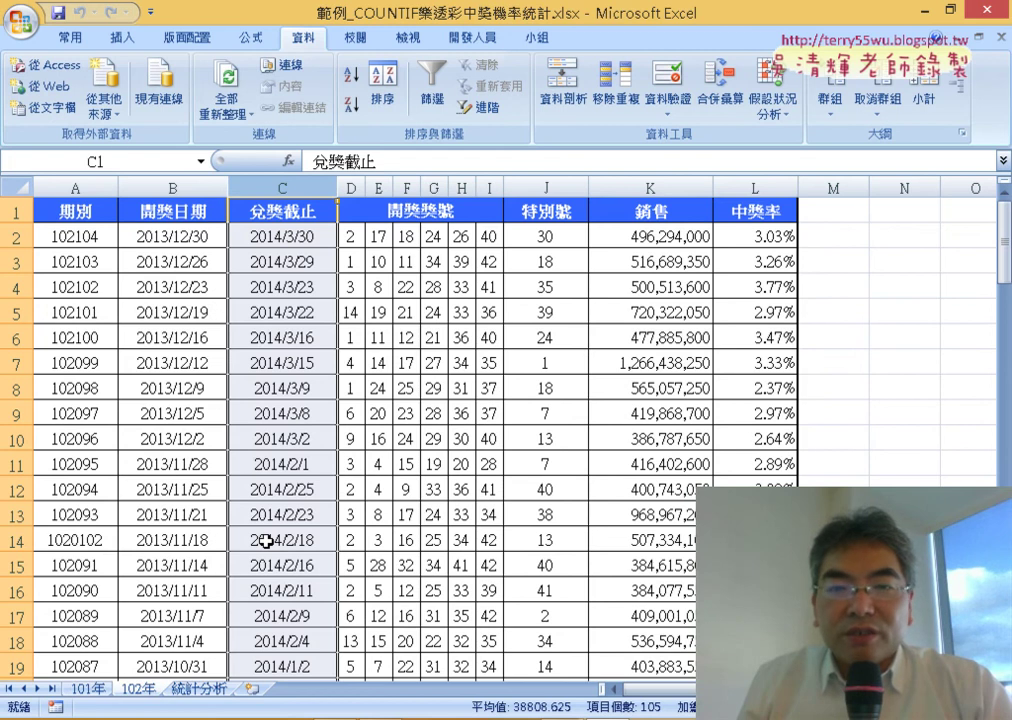
{"action": "left_click", "coordinate": [91, 690]}
{"action": "scroll", "coordinate": [267, 483], "scroll_direction": "up", "scroll_amount": 5}
{"action": "scroll", "coordinate": [271, 413], "scroll_direction": "up", "scroll_amount": 6}
{"action": "scroll", "coordinate": [316, 470], "scroll_direction": "up", "scroll_amount": 3}
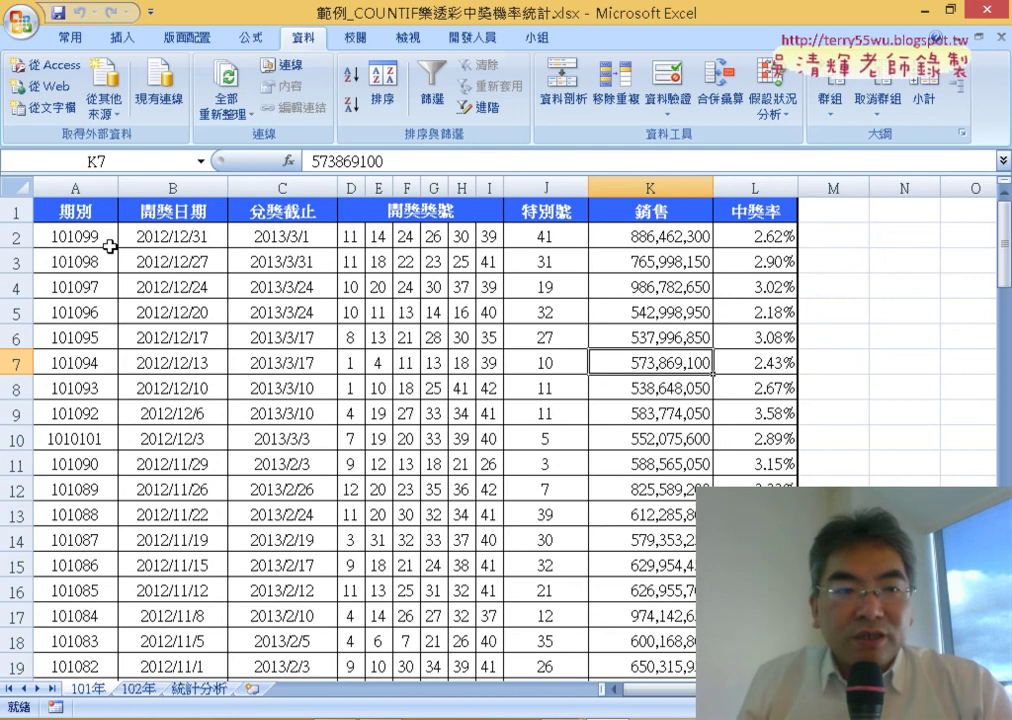
{"action": "left_click", "coordinate": [67, 240]}
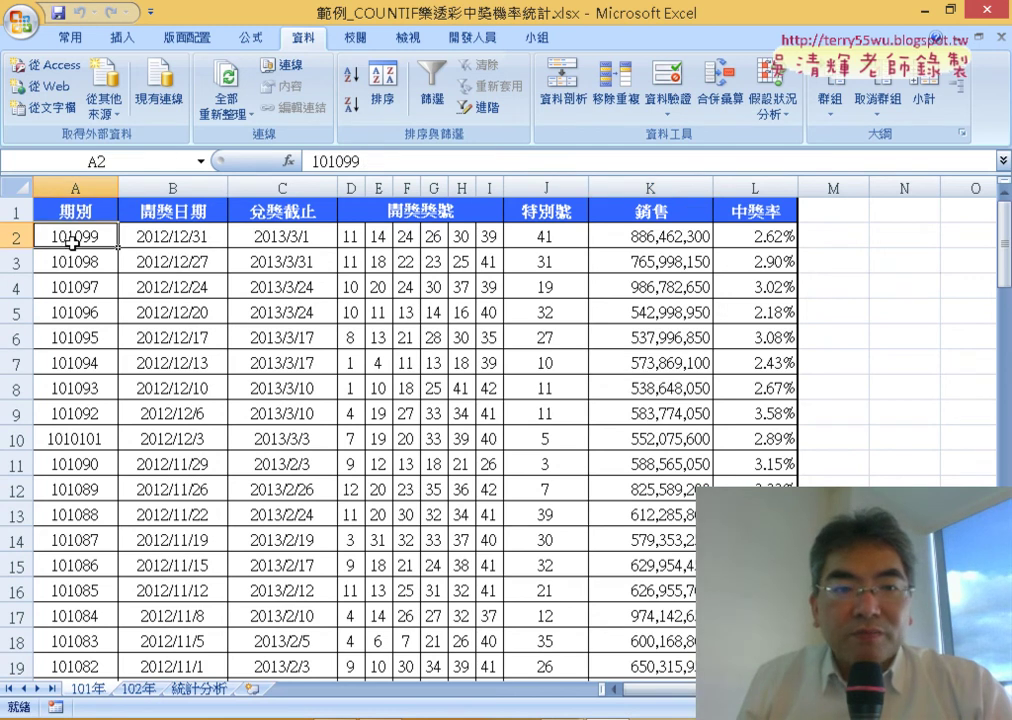
{"action": "left_click", "coordinate": [200, 240]}
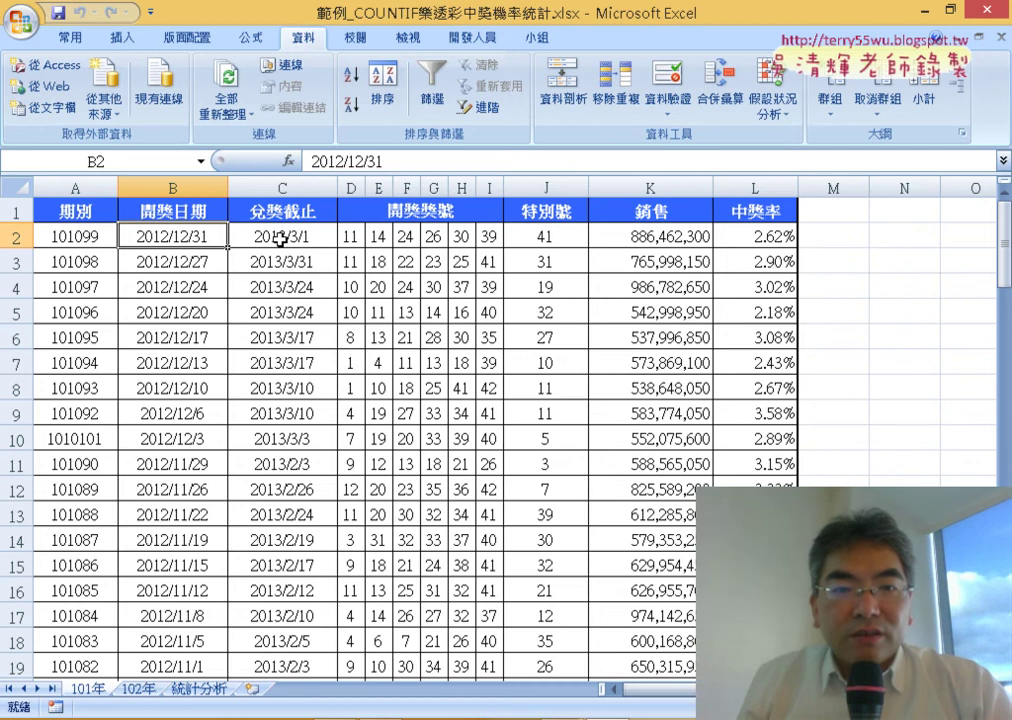
{"action": "left_click_drag", "start_coordinate": [356, 237], "coordinate": [547, 232]}
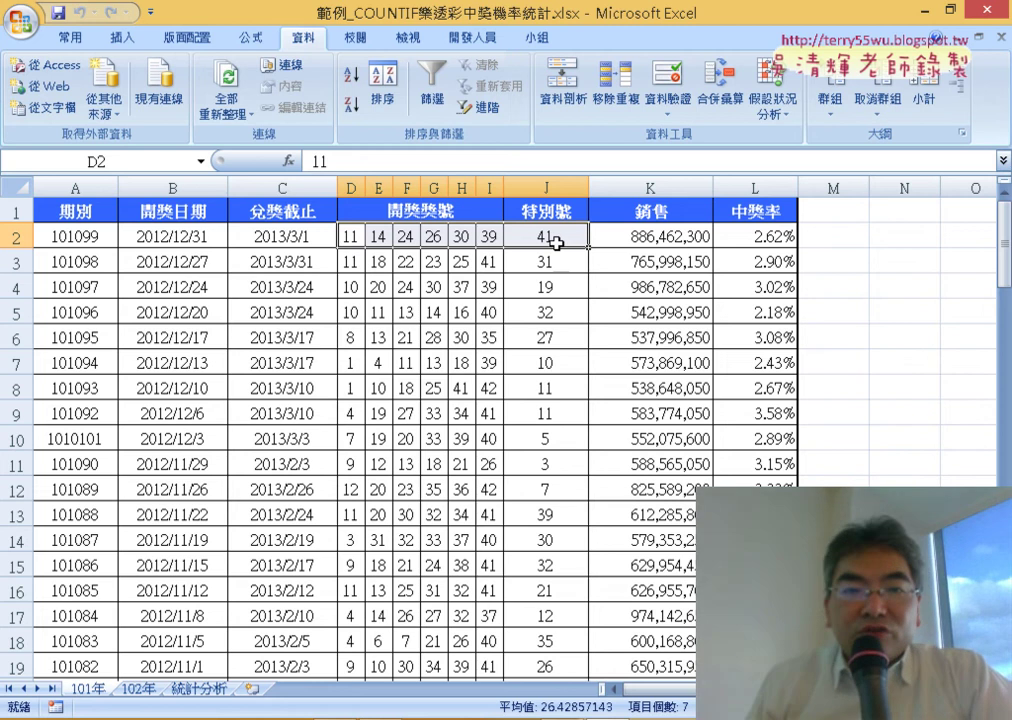
{"action": "mouse_move", "coordinate": [349, 233]}
{"action": "left_mouse_down"}
{"action": "mouse_move", "coordinate": [523, 246]}
{"action": "mouse_move", "coordinate": [542, 233]}
{"action": "left_mouse_up"}
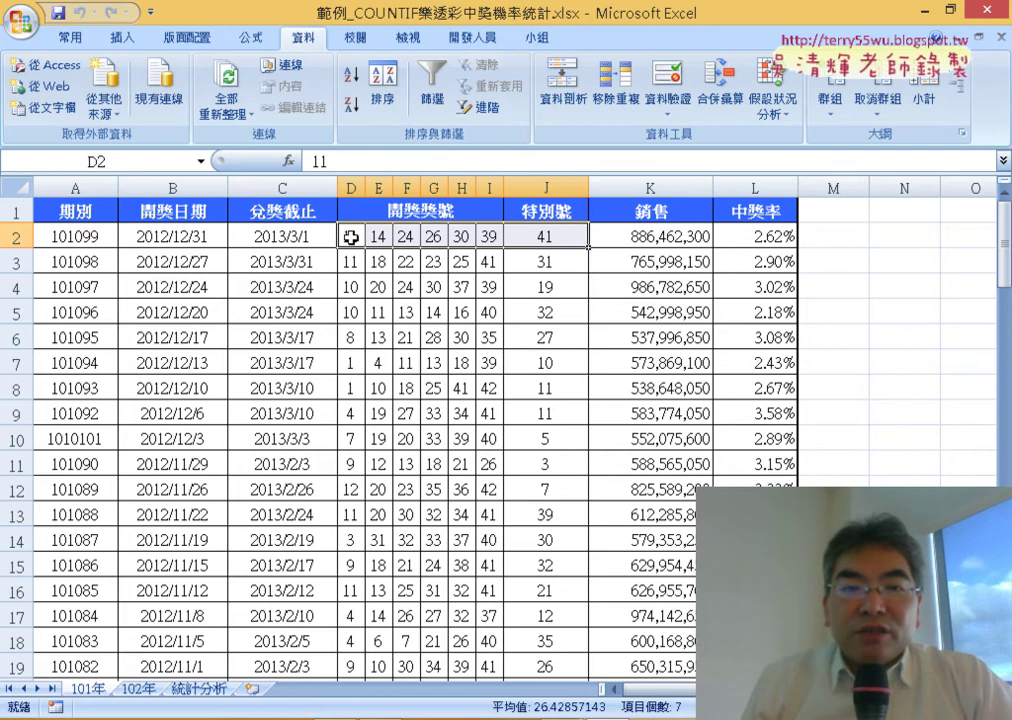
{"action": "mouse_move", "coordinate": [345, 236]}
{"action": "left_mouse_down"}
{"action": "mouse_move", "coordinate": [467, 286]}
{"action": "mouse_move", "coordinate": [549, 231]}
{"action": "left_mouse_up"}
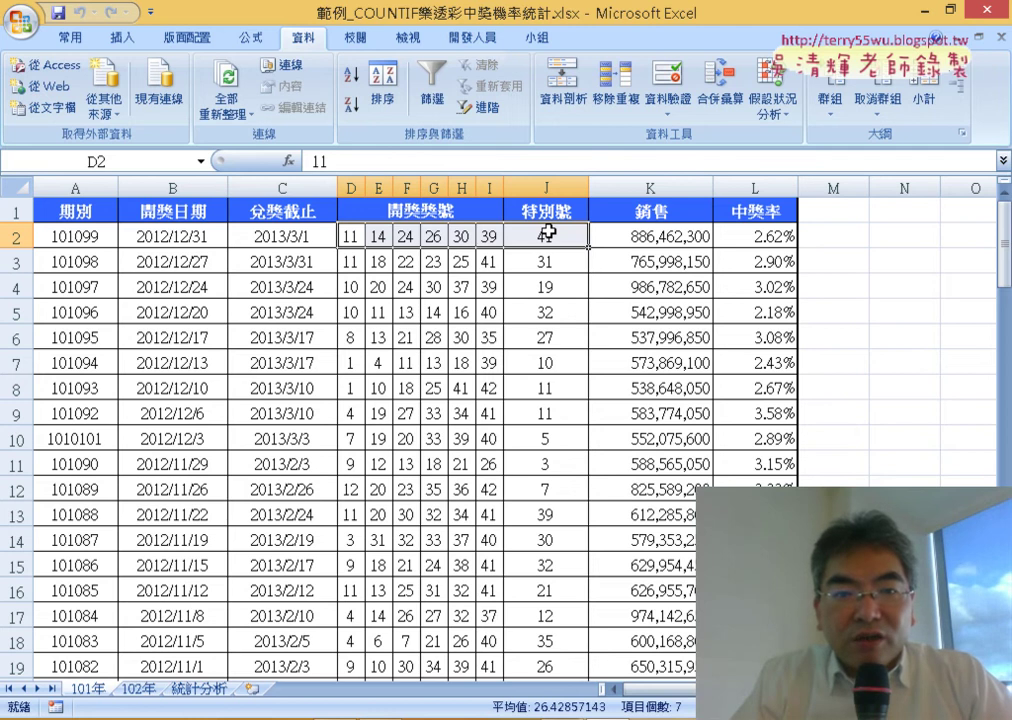
{"action": "key", "text": "ctrl+shift+Down"}
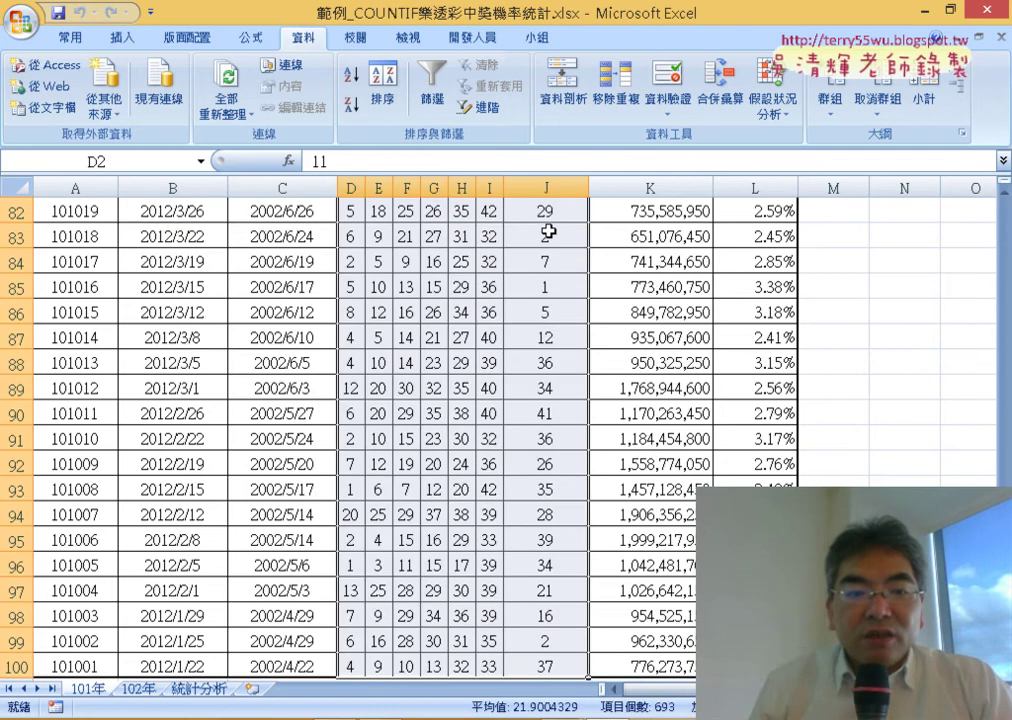
Step: Start a COUNTIF in 統計分析 B2 over the 101年 number block, then cancel it
{"action": "left_click", "coordinate": [199, 688]}
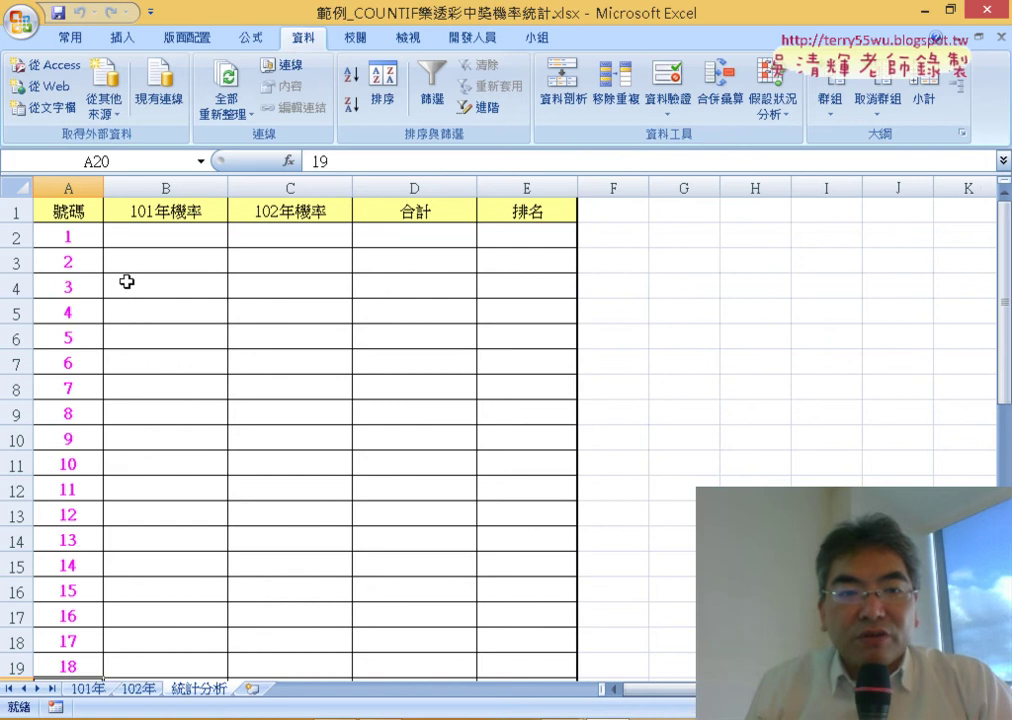
{"action": "left_click", "coordinate": [178, 236]}
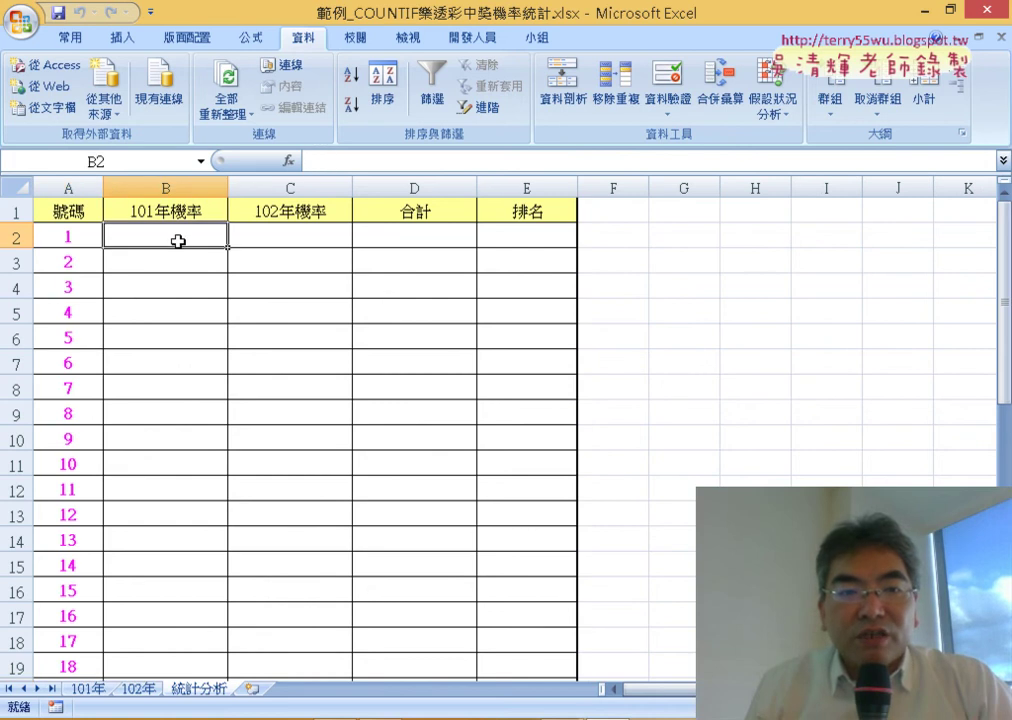
{"action": "left_click", "coordinate": [288, 161]}
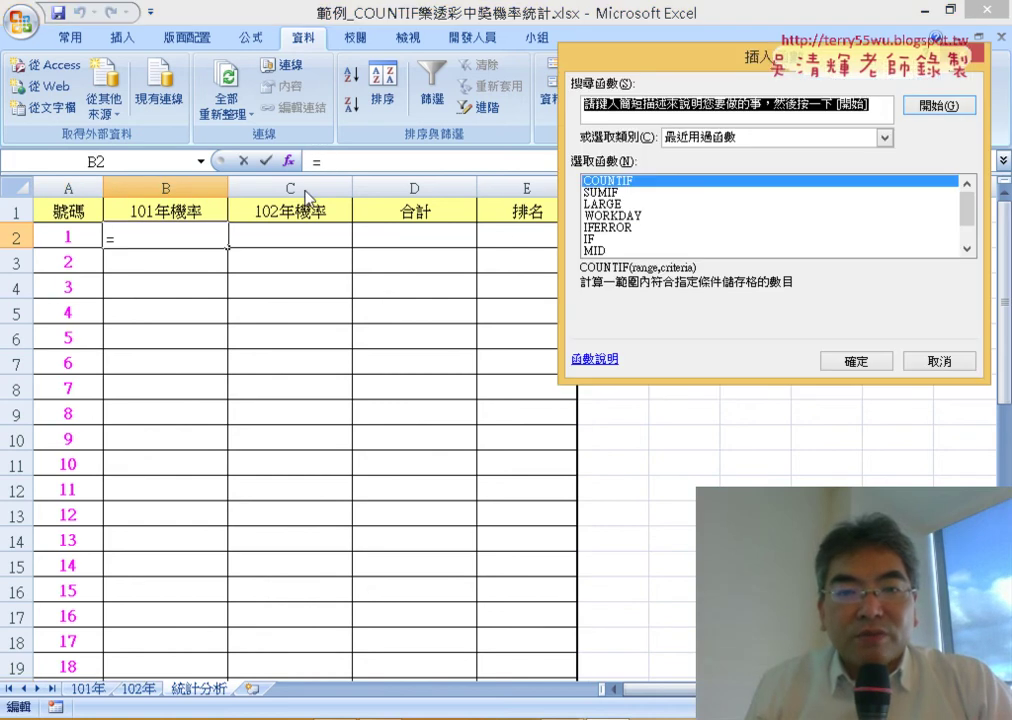
{"action": "double_click", "coordinate": [675, 181]}
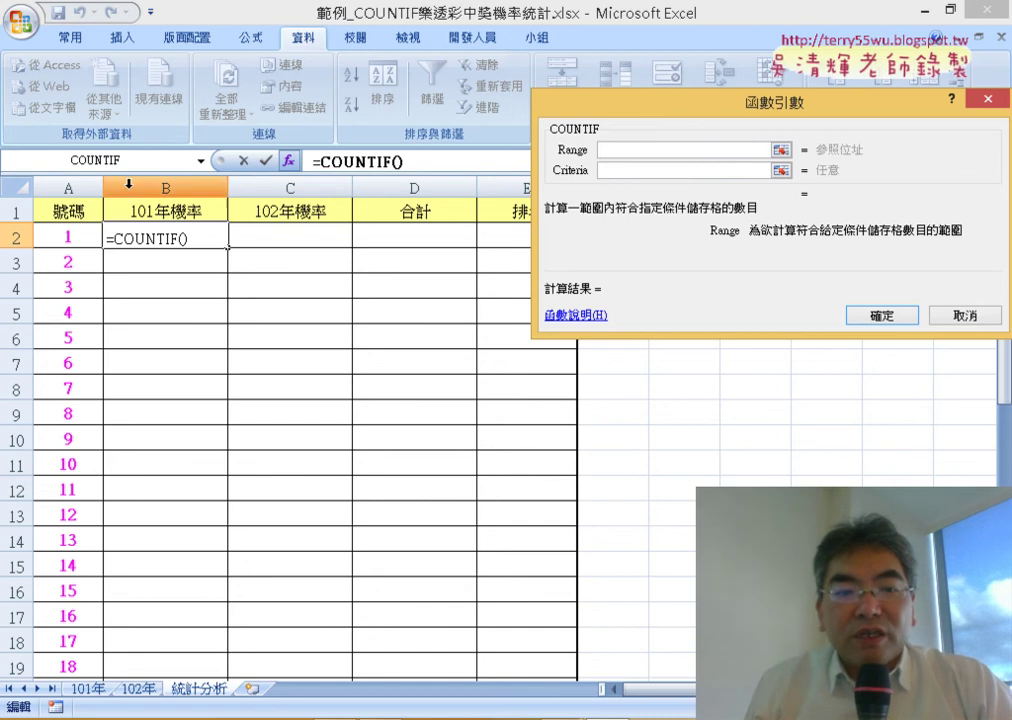
{"action": "left_click", "coordinate": [93, 692]}
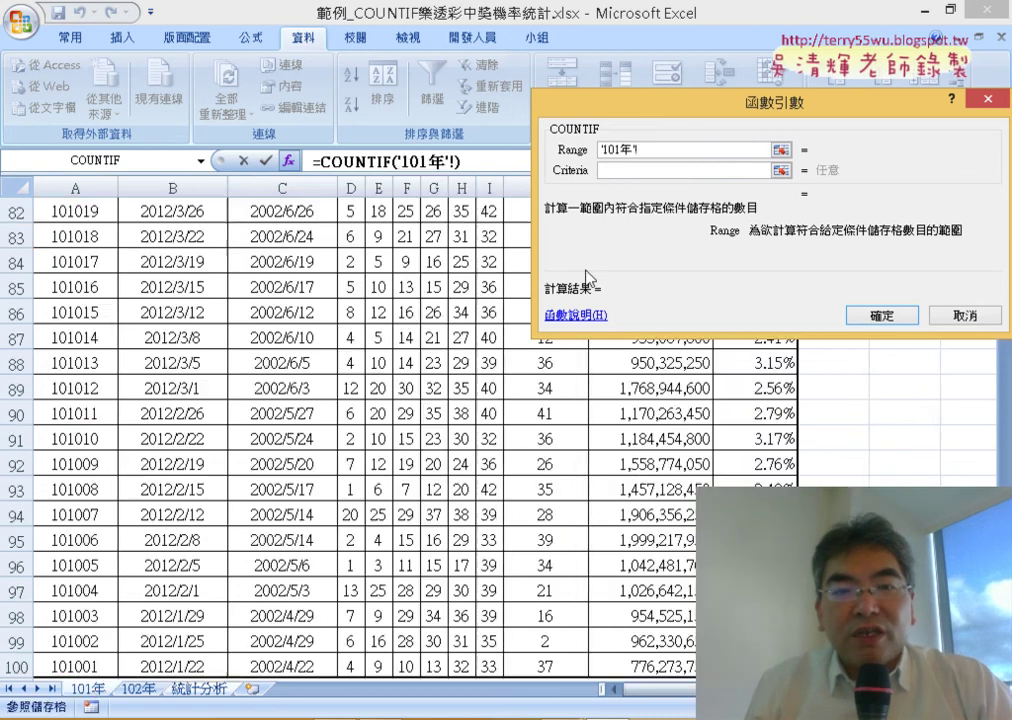
{"action": "left_click_drag", "start_coordinate": [655, 112], "coordinate": [324, 352]}
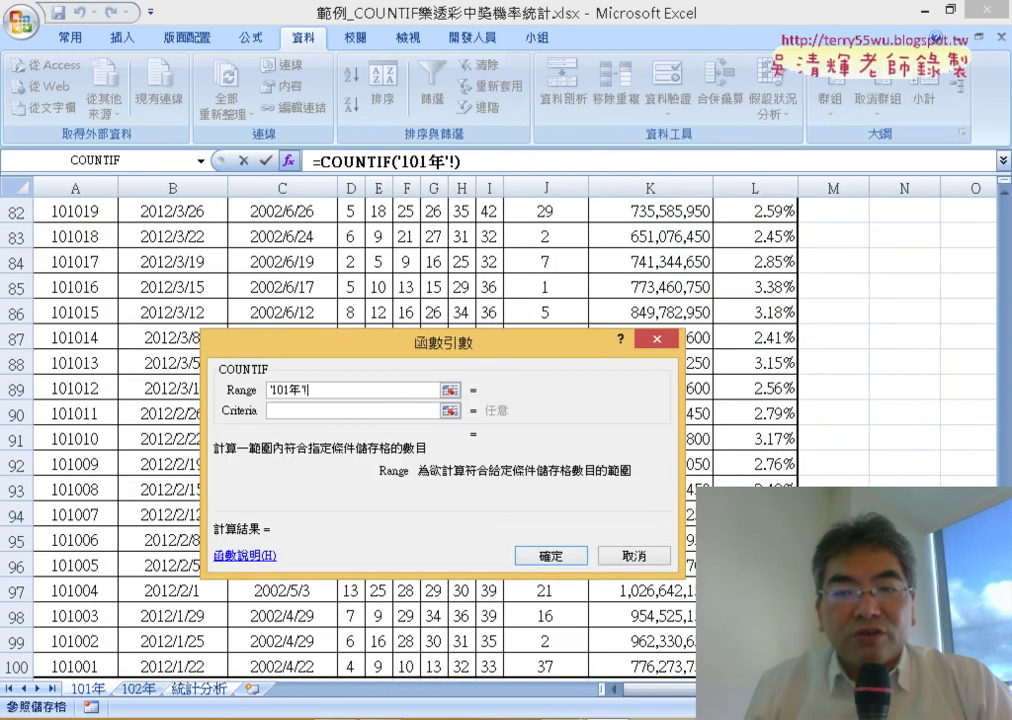
{"action": "scroll", "coordinate": [540, 249], "scroll_direction": "up", "scroll_amount": 12}
{"action": "scroll", "coordinate": [540, 249], "scroll_direction": "up", "scroll_amount": 14}
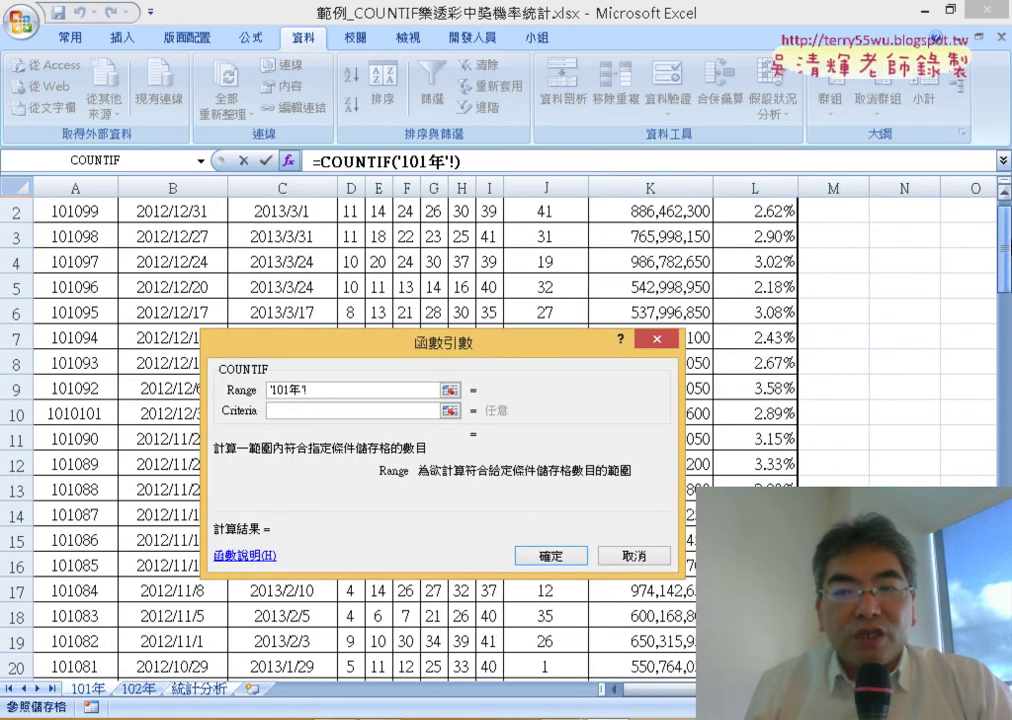
{"action": "scroll", "coordinate": [540, 249], "scroll_direction": "up", "scroll_amount": 1}
{"action": "mouse_move", "coordinate": [352, 236]}
{"action": "left_mouse_down"}
{"action": "mouse_move", "coordinate": [540, 411]}
{"action": "mouse_move", "coordinate": [543, 665]}
{"action": "mouse_move", "coordinate": [517, 590]}
{"action": "left_mouse_up"}
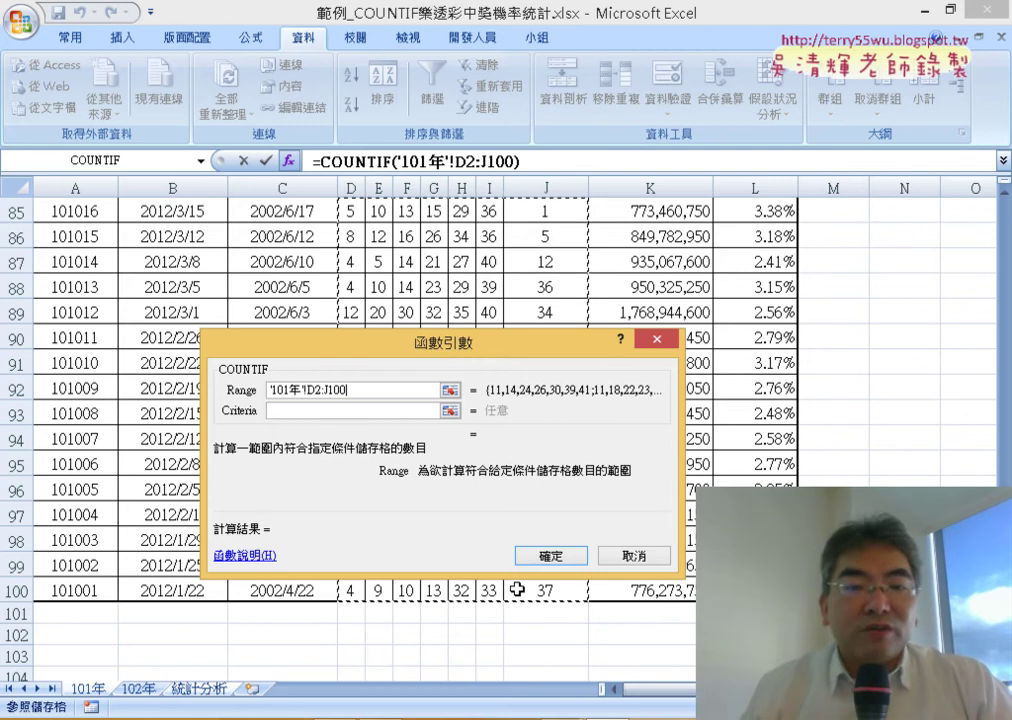
{"action": "left_click", "coordinate": [633, 557]}
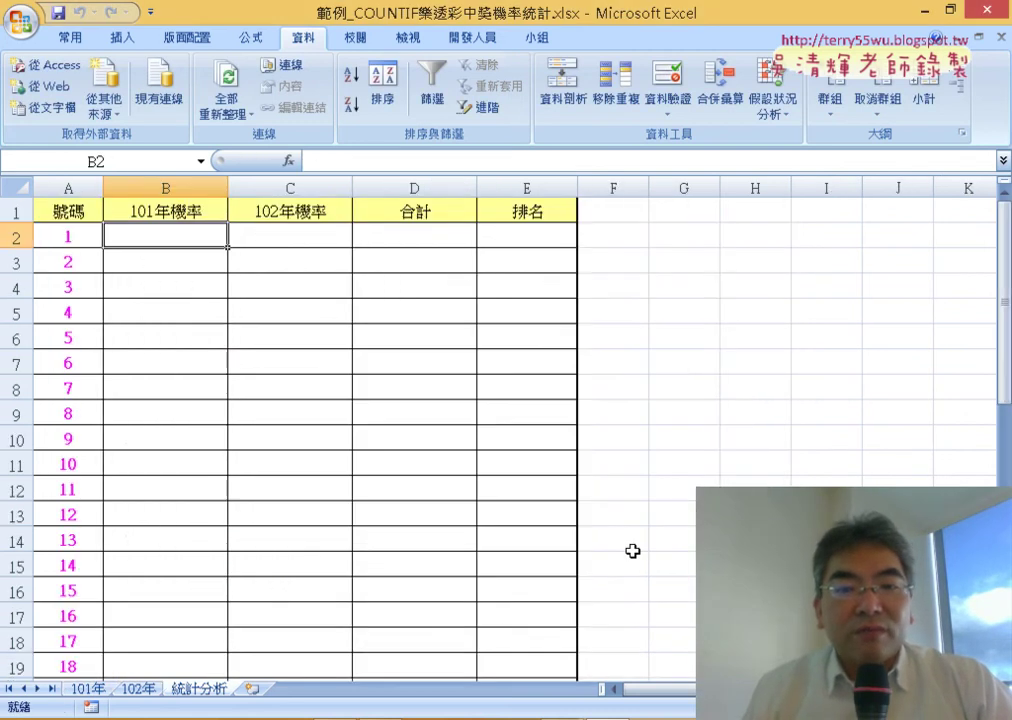
Step: Reselect the 101年 drawn-number block D2:J100
{"action": "left_click", "coordinate": [88, 693]}
{"action": "scroll", "coordinate": [339, 350], "scroll_direction": "up", "scroll_amount": 4}
{"action": "scroll", "coordinate": [339, 361], "scroll_direction": "up", "scroll_amount": 14}
{"action": "scroll", "coordinate": [345, 370], "scroll_direction": "up", "scroll_amount": 5}
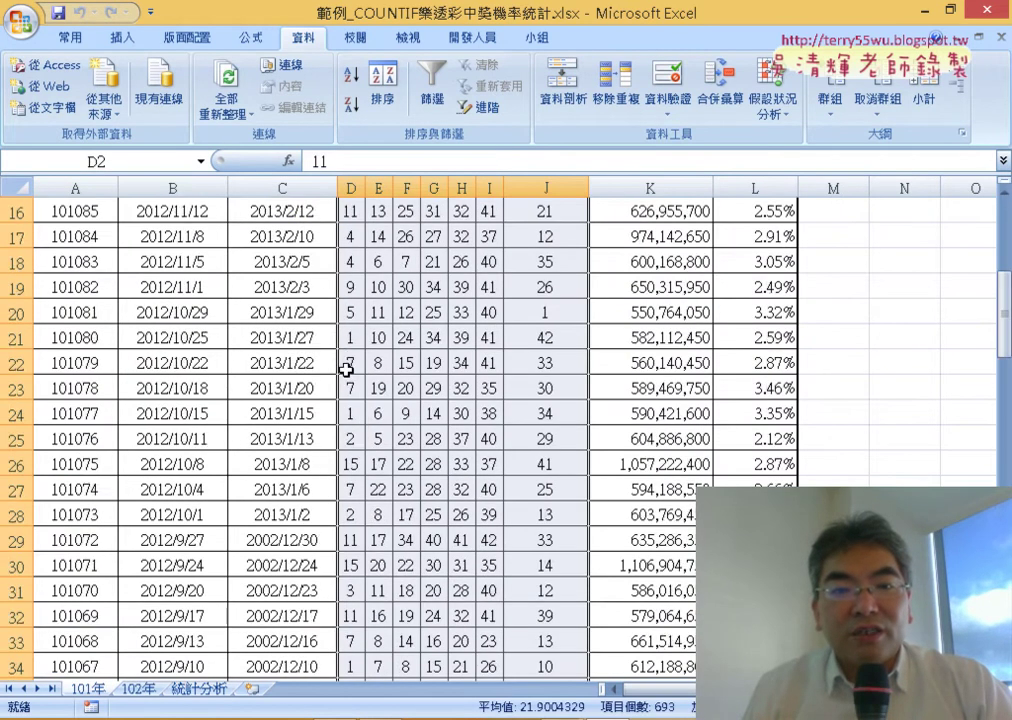
{"action": "scroll", "coordinate": [345, 370], "scroll_direction": "up", "scroll_amount": 5}
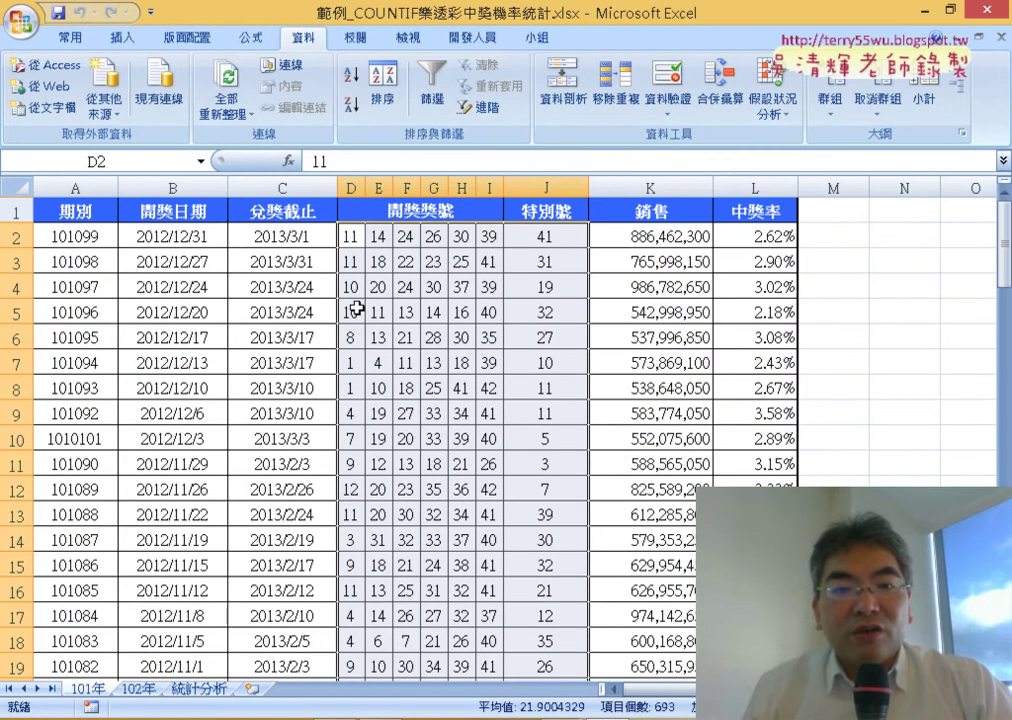
{"action": "left_click", "coordinate": [347, 238]}
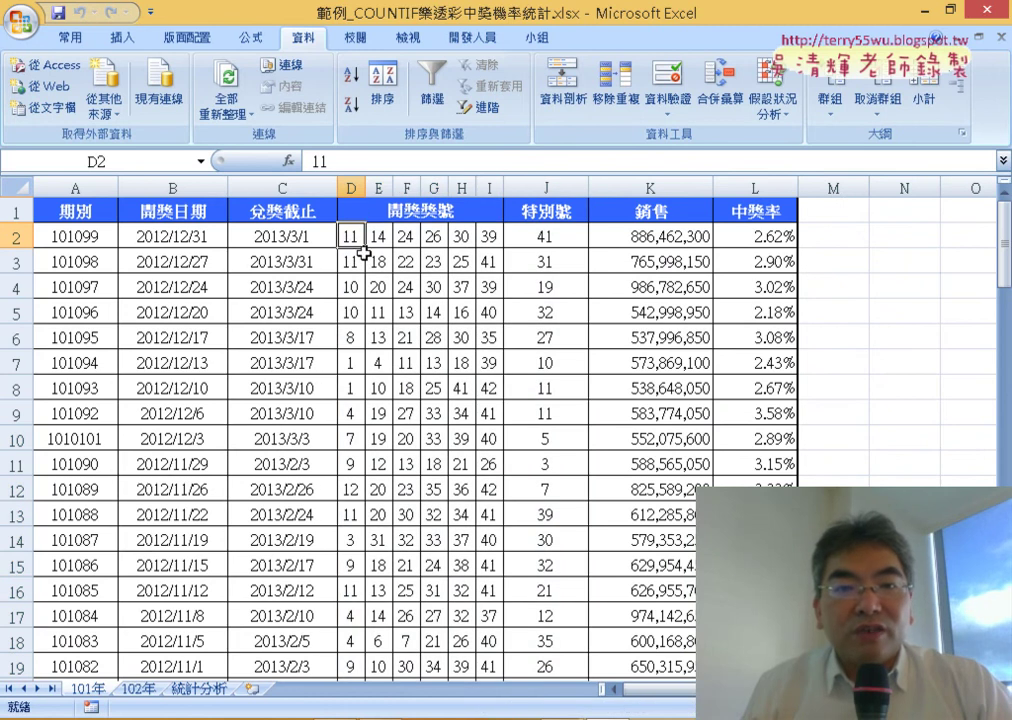
{"action": "mouse_move", "coordinate": [355, 237]}
{"action": "left_mouse_down"}
{"action": "mouse_move", "coordinate": [461, 253]}
{"action": "mouse_move", "coordinate": [576, 233]}
{"action": "mouse_move", "coordinate": [748, 240]}
{"action": "mouse_move", "coordinate": [686, 238]}
{"action": "left_mouse_up"}
{"action": "left_click_drag", "start_coordinate": [611, 238], "coordinate": [549, 235]}
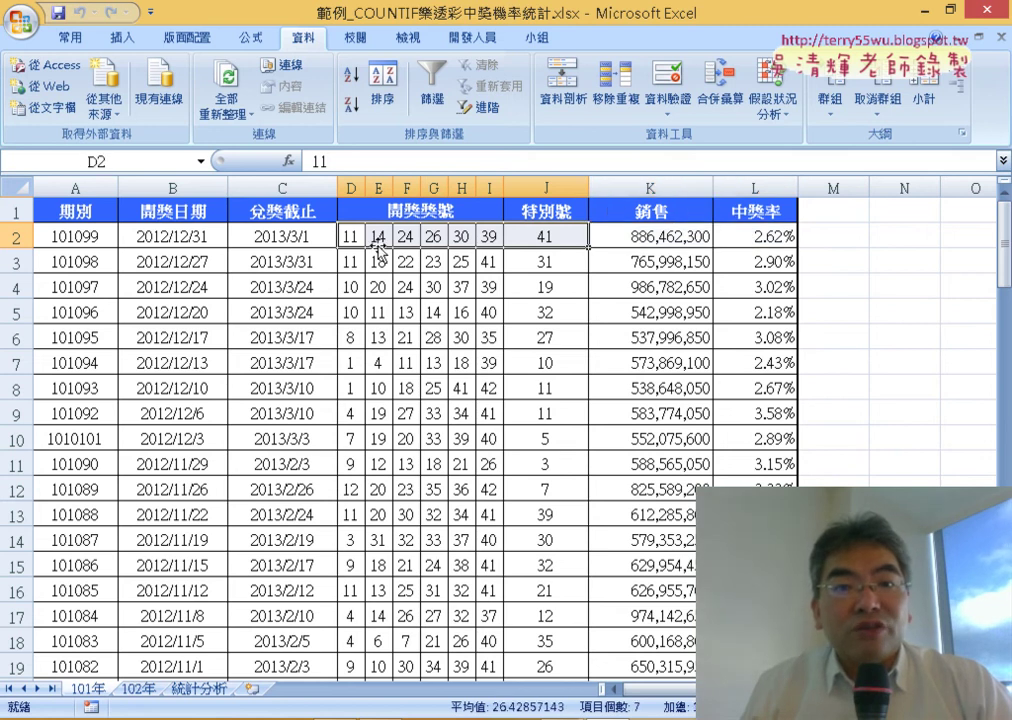
{"action": "left_click_drag", "start_coordinate": [345, 236], "coordinate": [520, 245]}
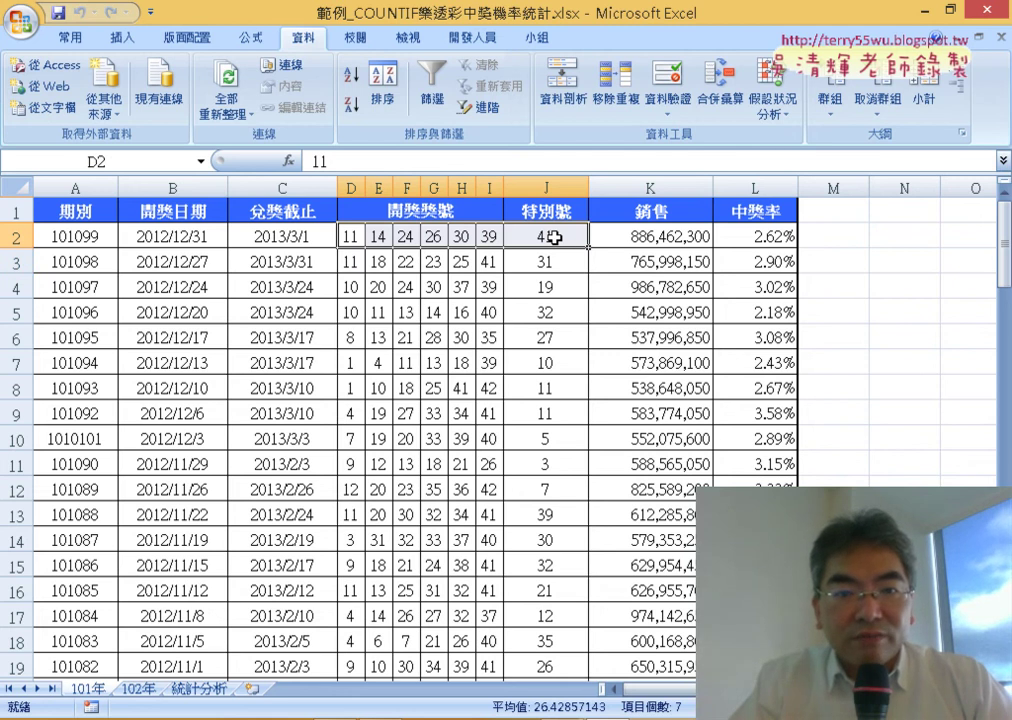
{"action": "key", "text": "ctrl+shift+Down"}
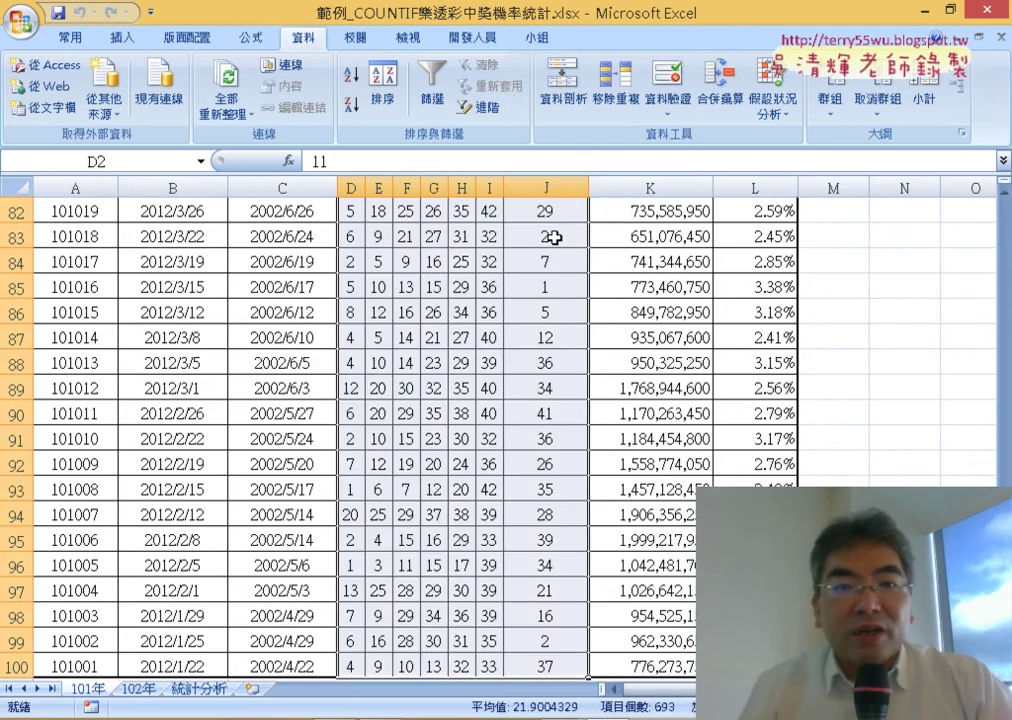
Step: Name the selected block 開獎101 using the Name Box
{"action": "left_click", "coordinate": [149, 159]}
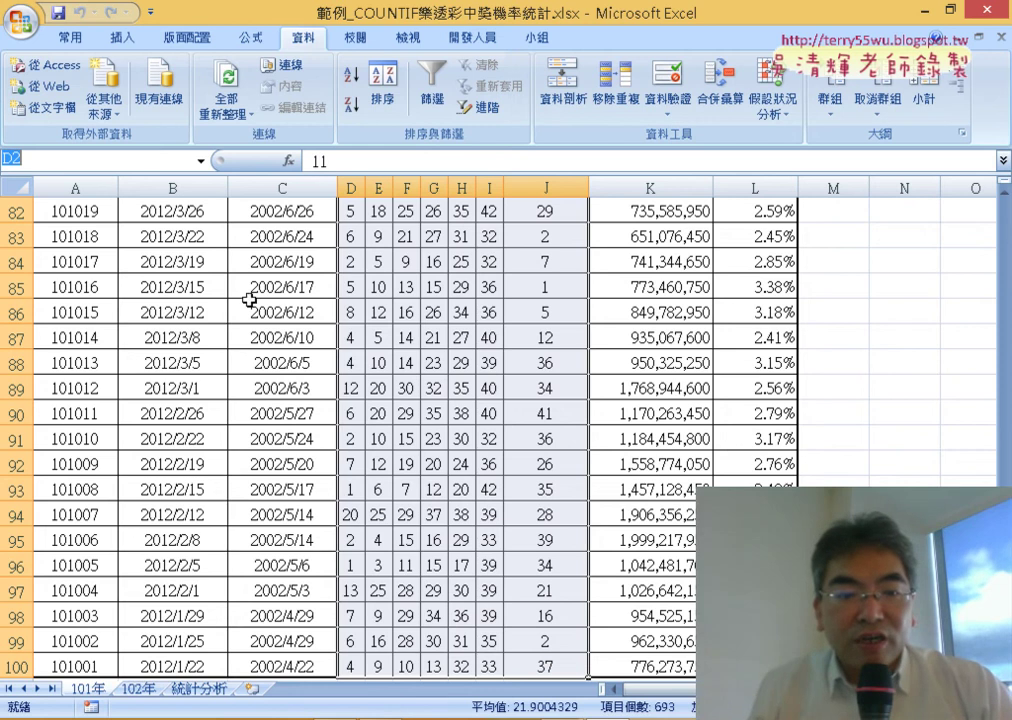
{"action": "key", "text": "Escape"}
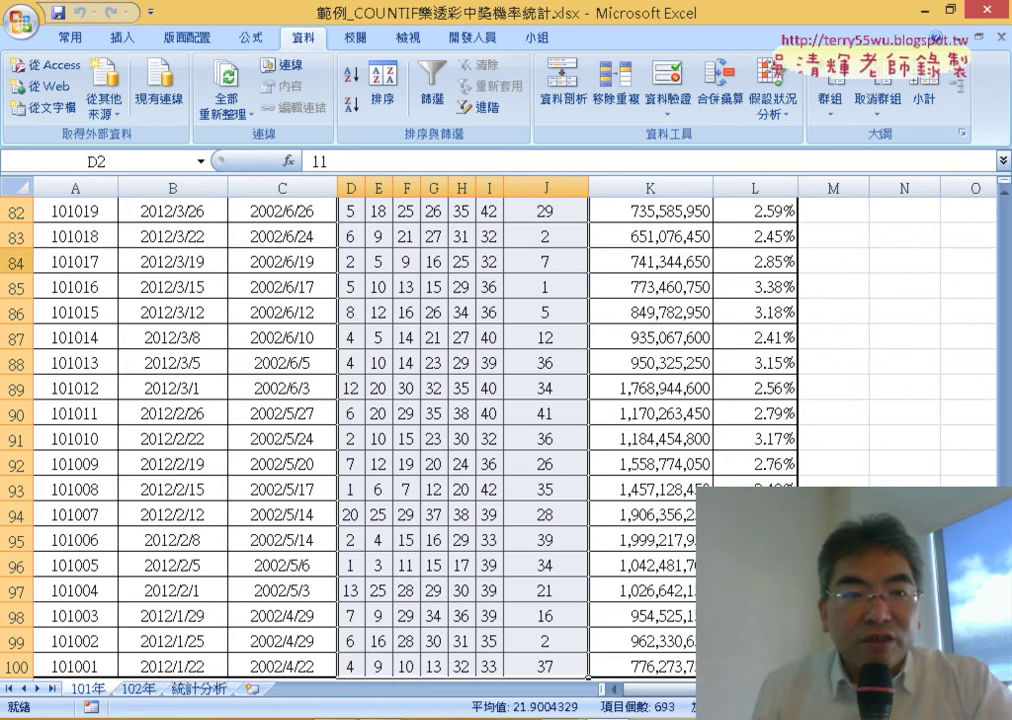
{"action": "left_click", "coordinate": [151, 166]}
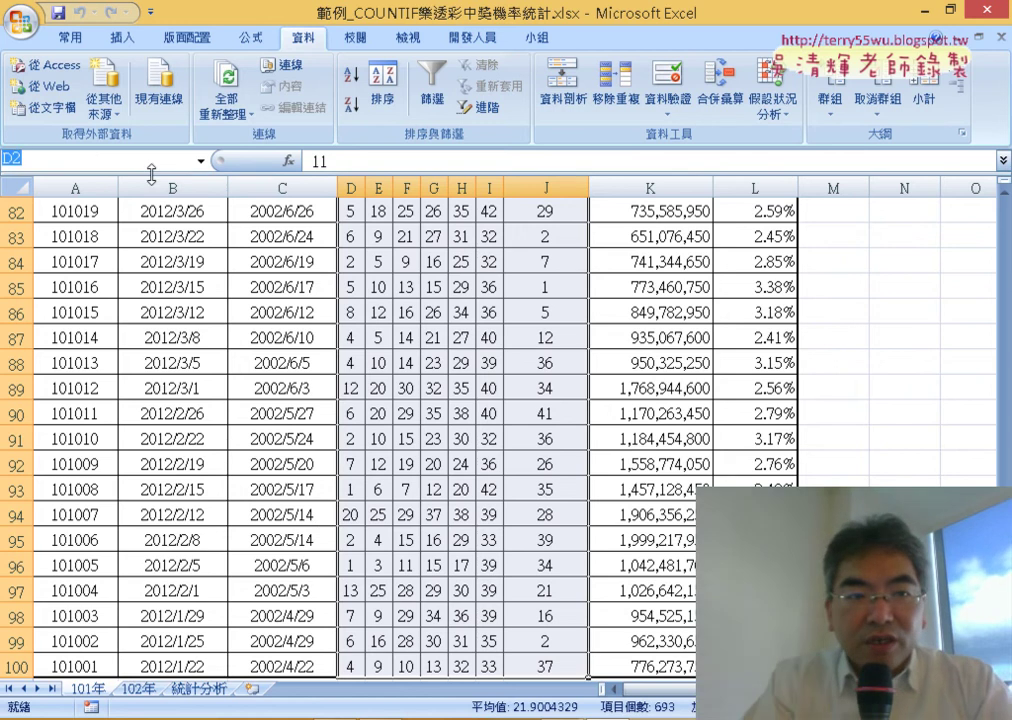
{"action": "type", "text": "ㄉㄌ"}
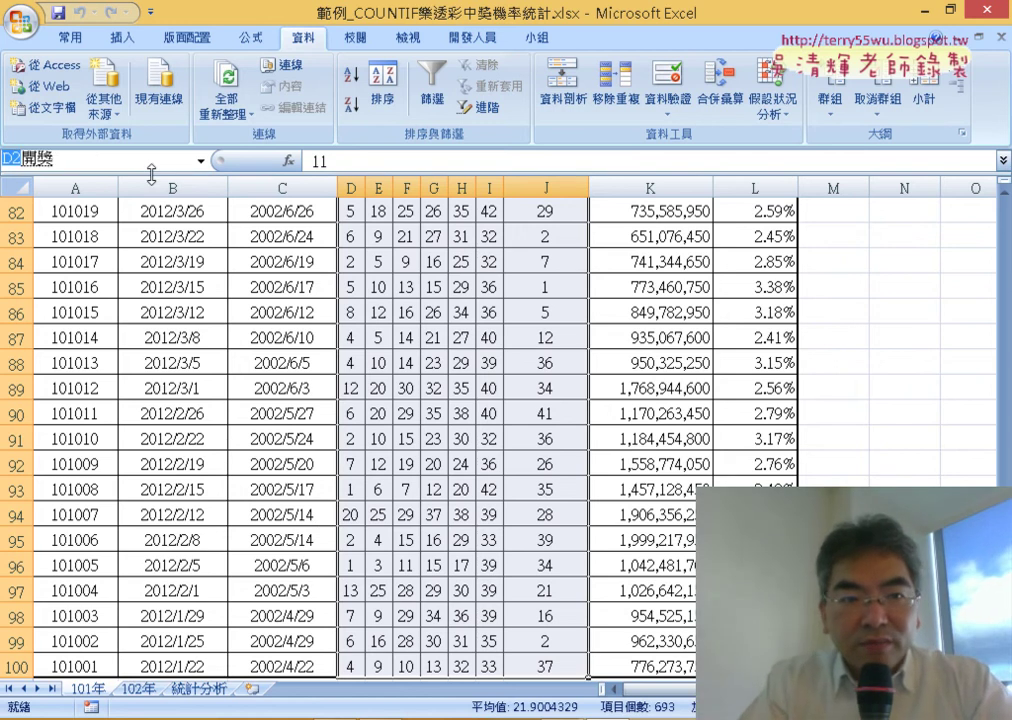
{"action": "key", "text": "Return"}
{"action": "type", "text": "101"}
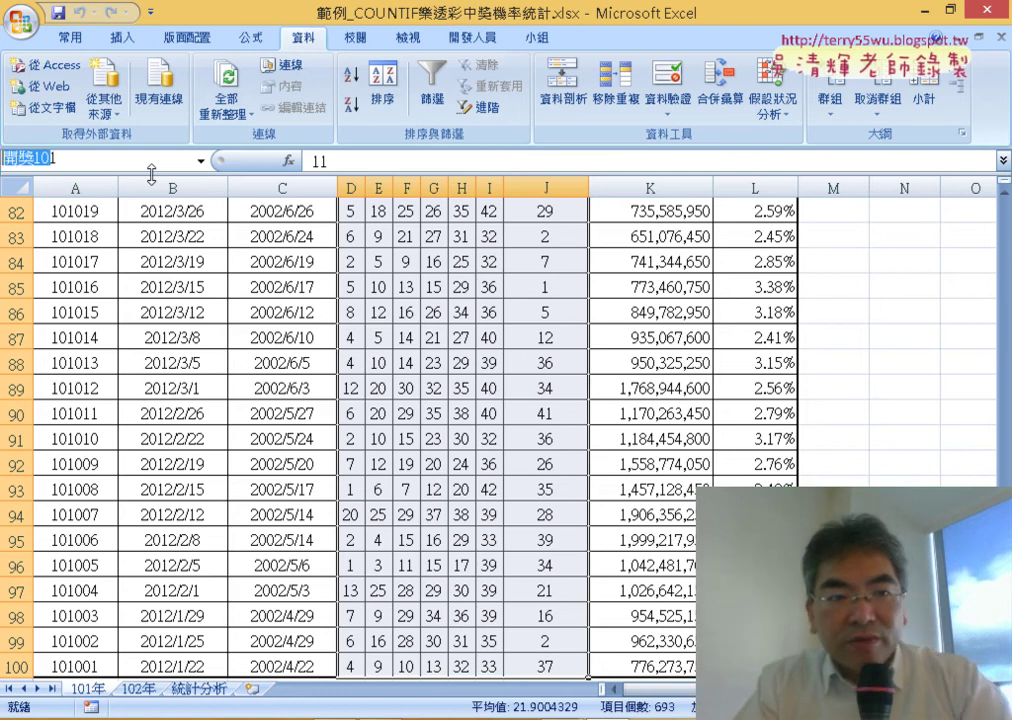
{"action": "key", "text": "Return"}
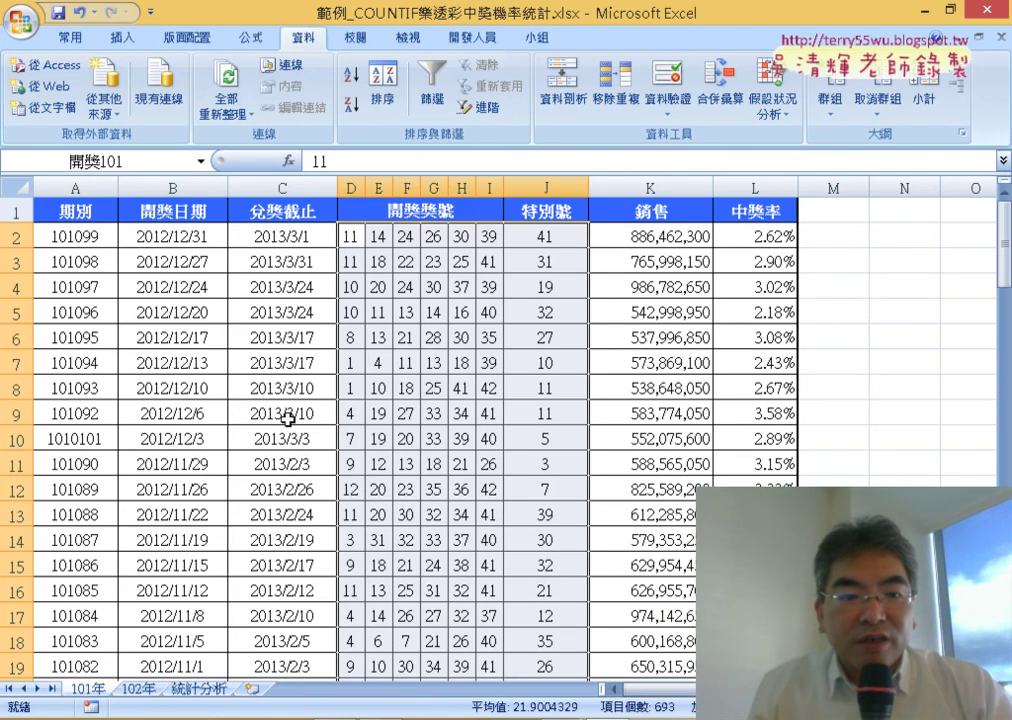
Step: Select the 102年 draw numbers D2:J105 and name the range 開獎102
{"action": "left_click", "coordinate": [139, 689]}
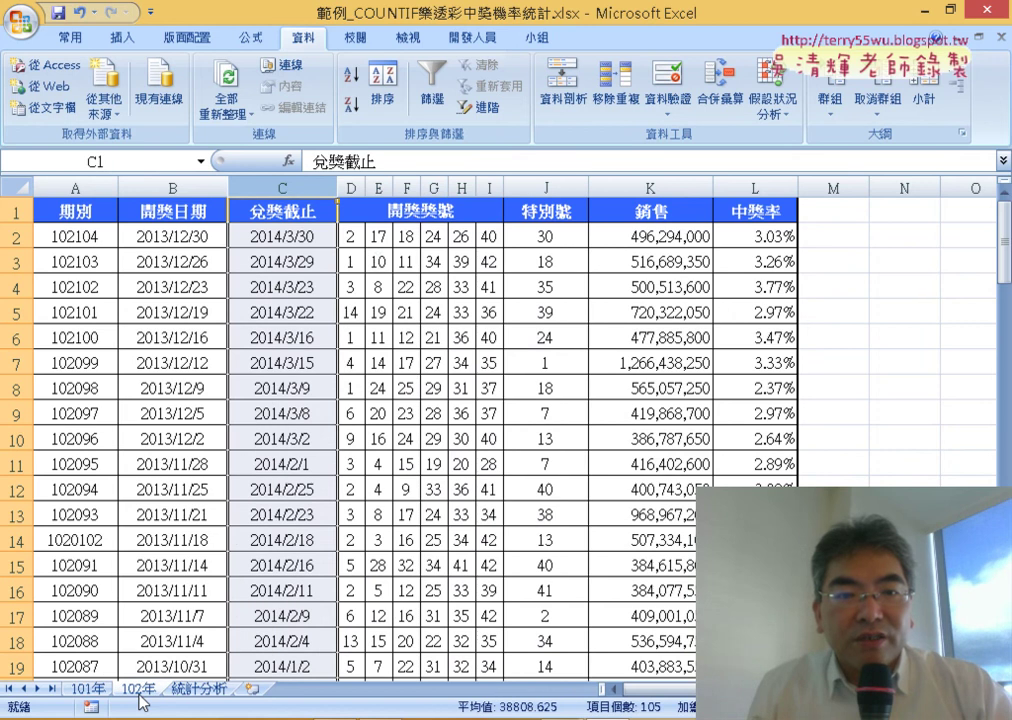
{"action": "left_click_drag", "start_coordinate": [352, 233], "coordinate": [581, 238]}
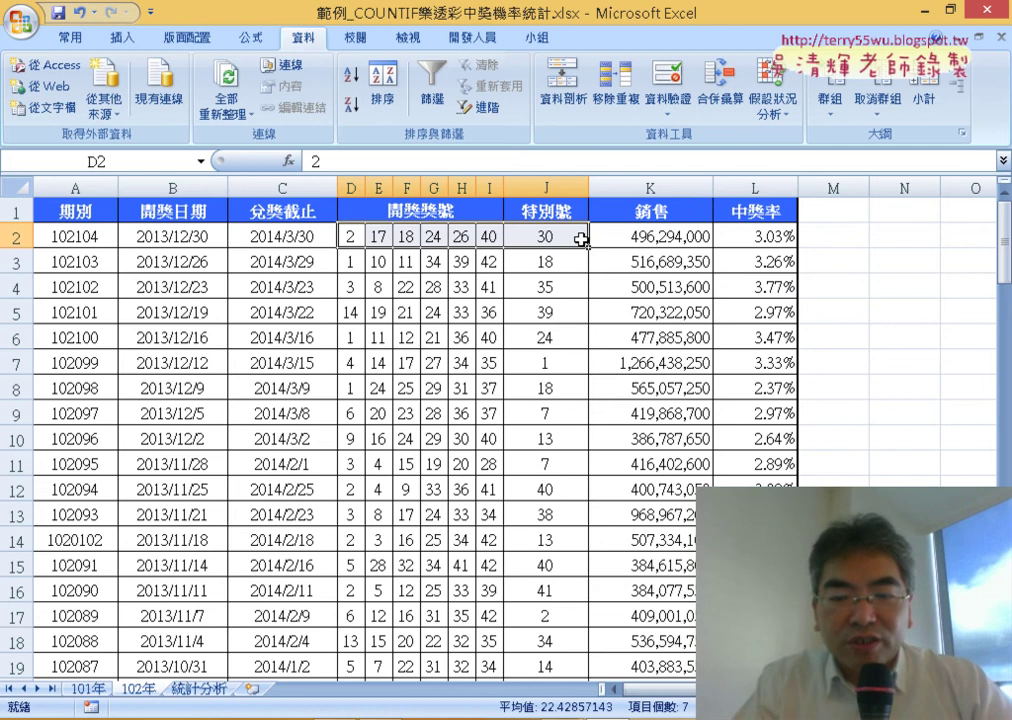
{"action": "key", "text": "ctrl+shift+Down"}
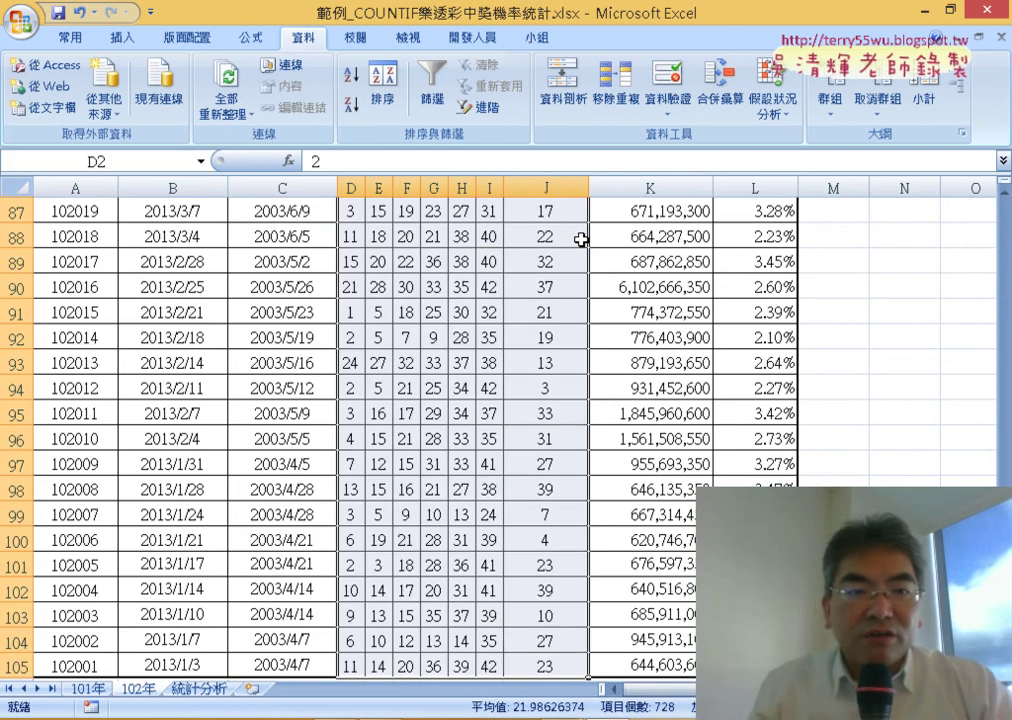
{"action": "left_click", "coordinate": [146, 166]}
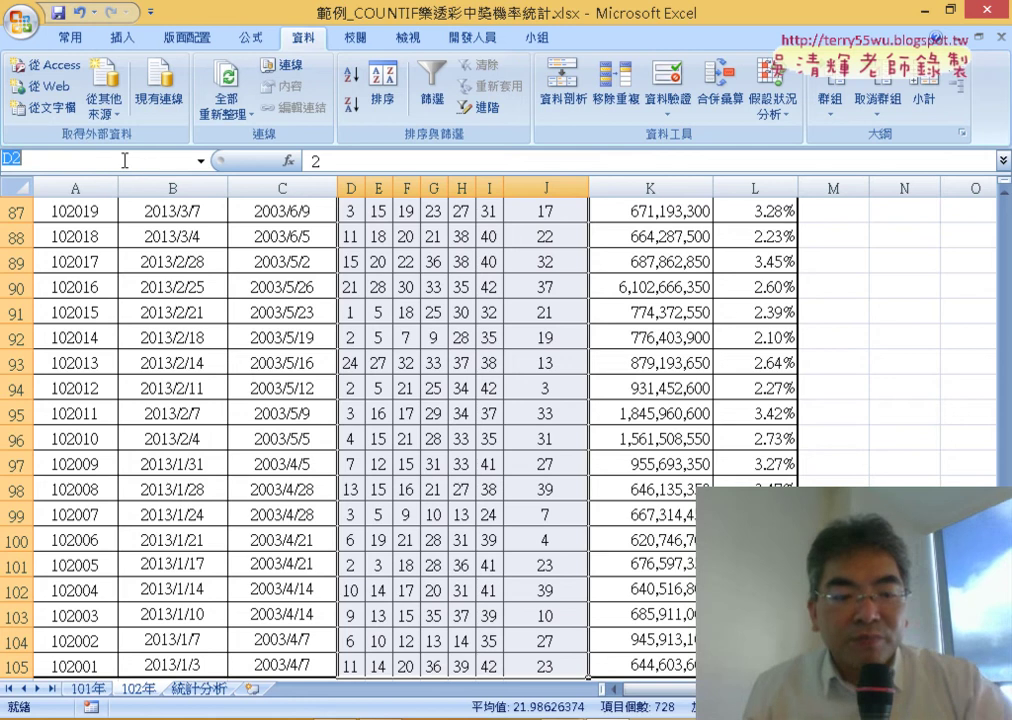
{"action": "type", "text": "開獎102"}
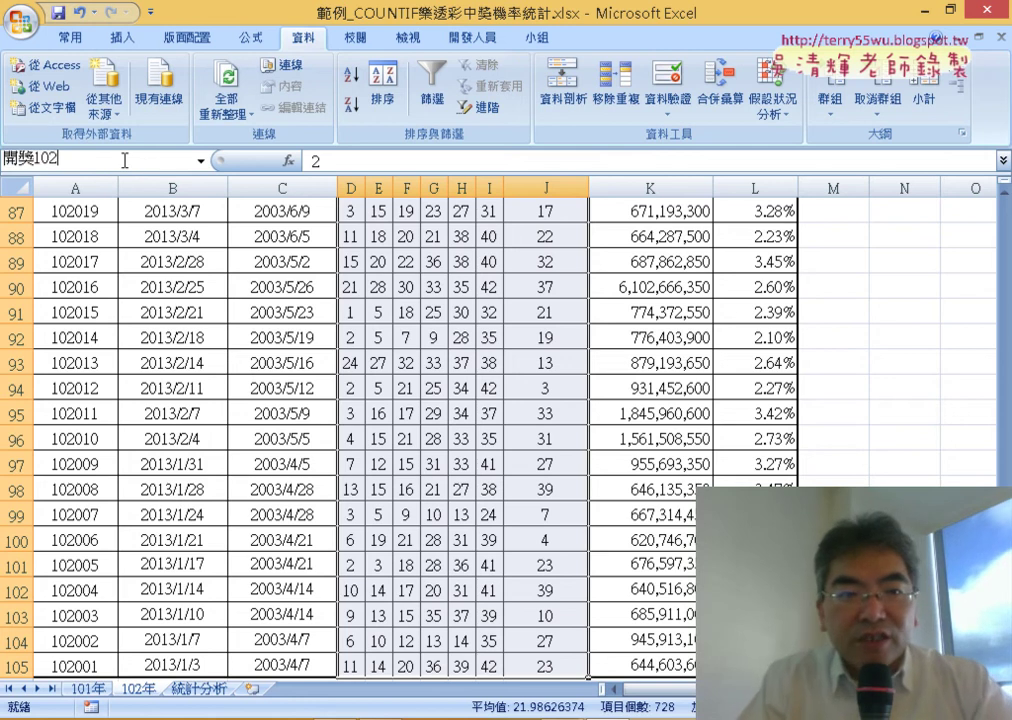
{"action": "key", "text": "Return"}
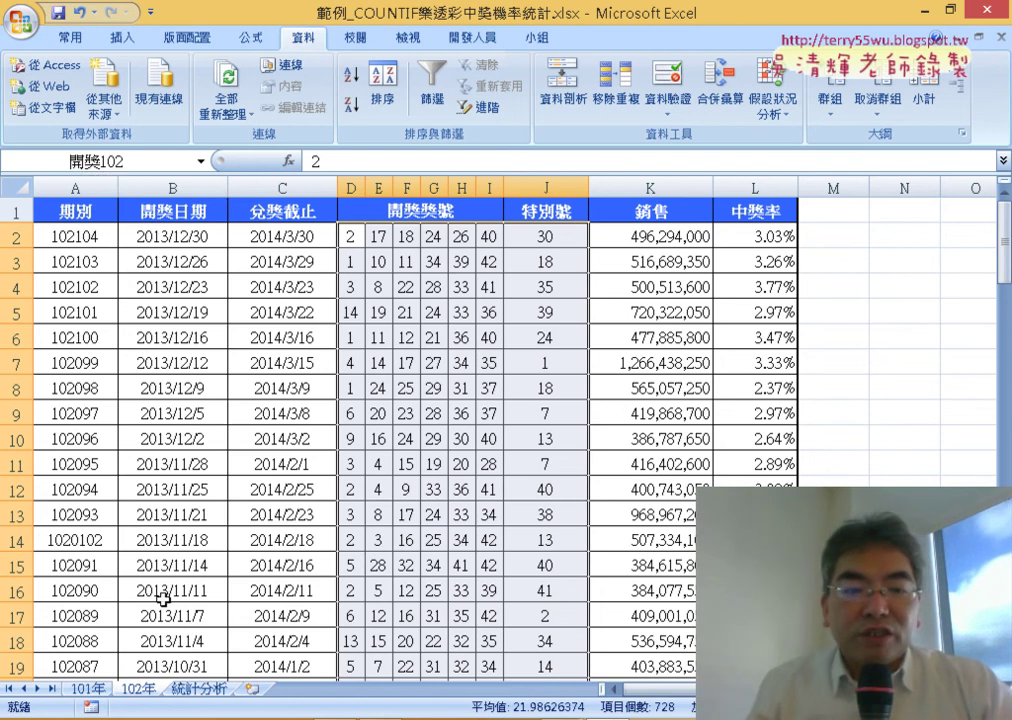
Step: Enter =COUNTIF(開獎101,A2) in 統計分析 B2 and fill it down the 101年機率 column
{"action": "left_click", "coordinate": [201, 690]}
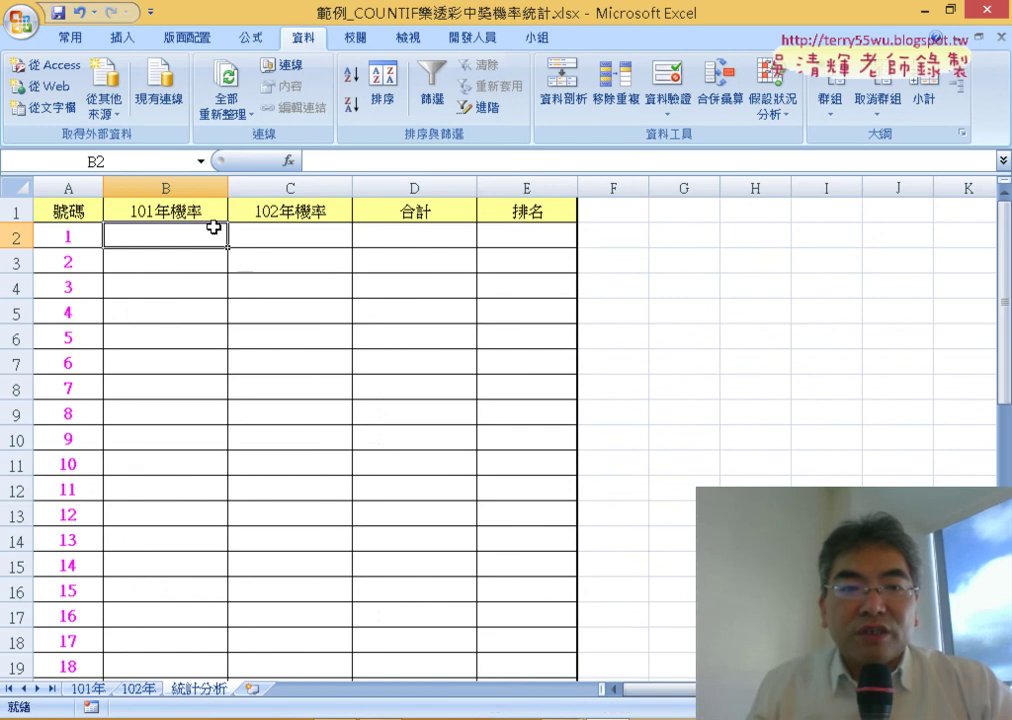
{"action": "left_click", "coordinate": [288, 161]}
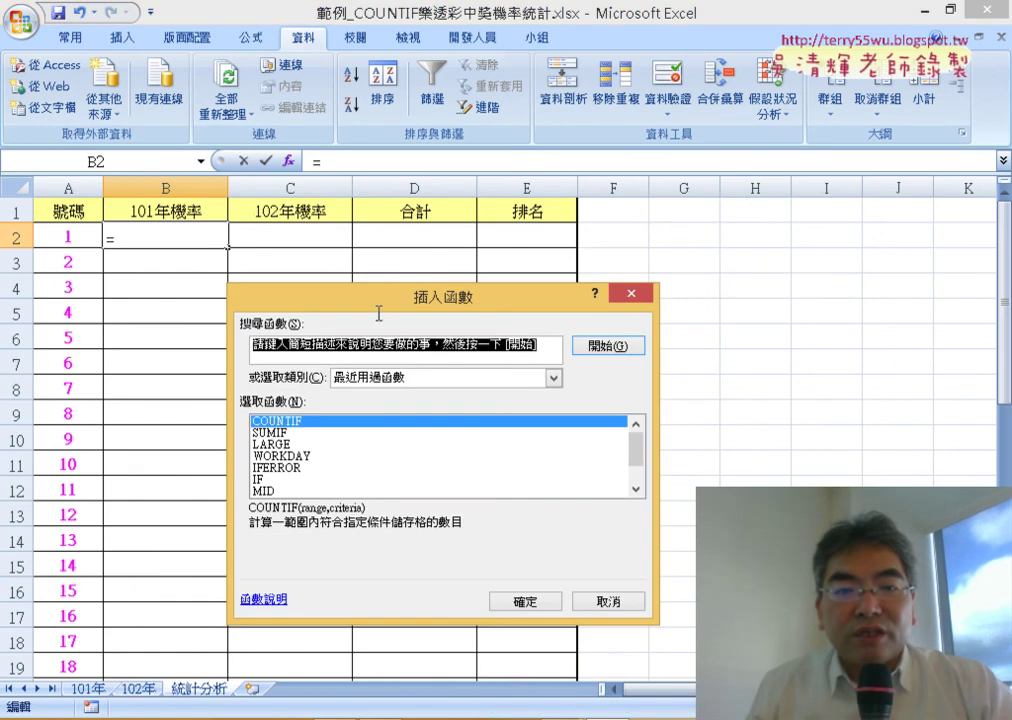
{"action": "double_click", "coordinate": [362, 421]}
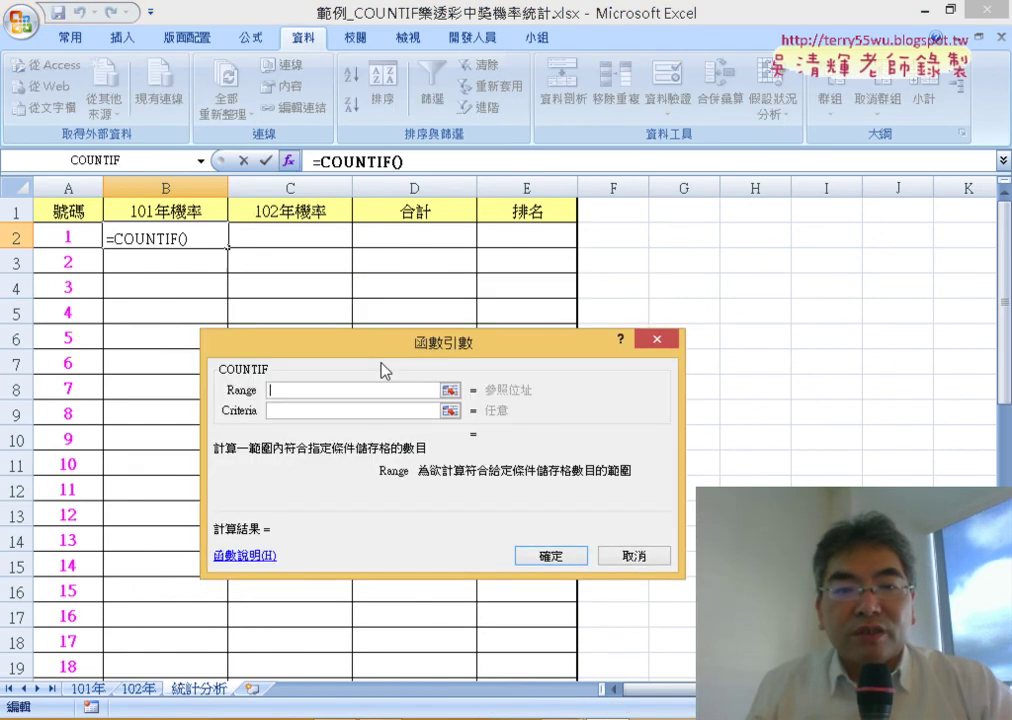
{"action": "left_click_drag", "start_coordinate": [376, 357], "coordinate": [601, 87]}
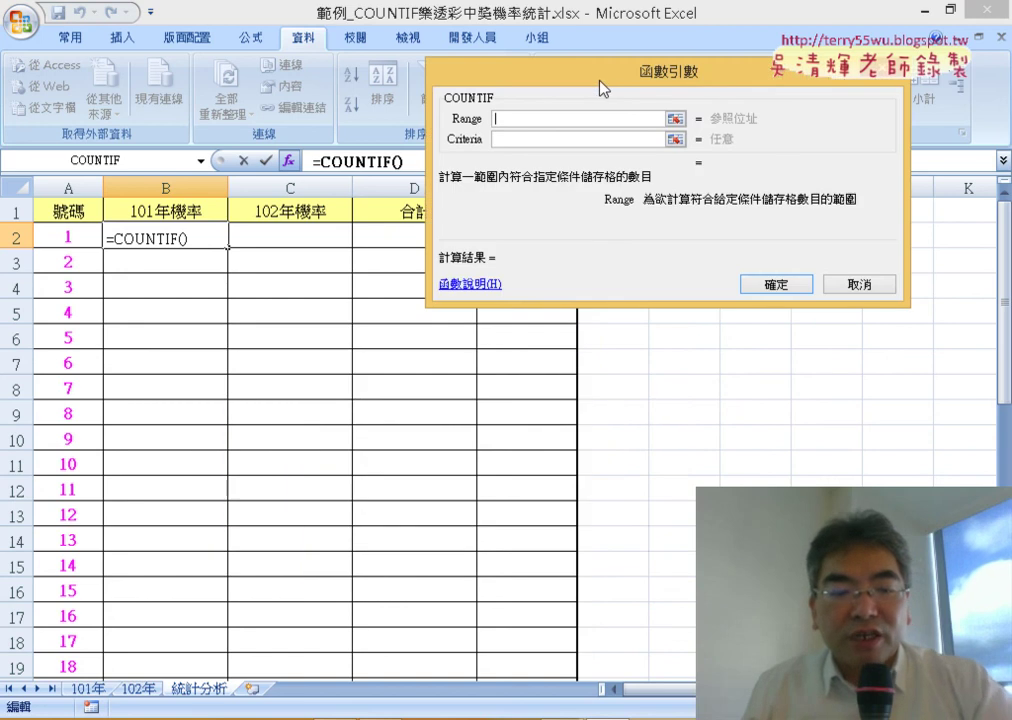
{"action": "key", "text": "F3"}
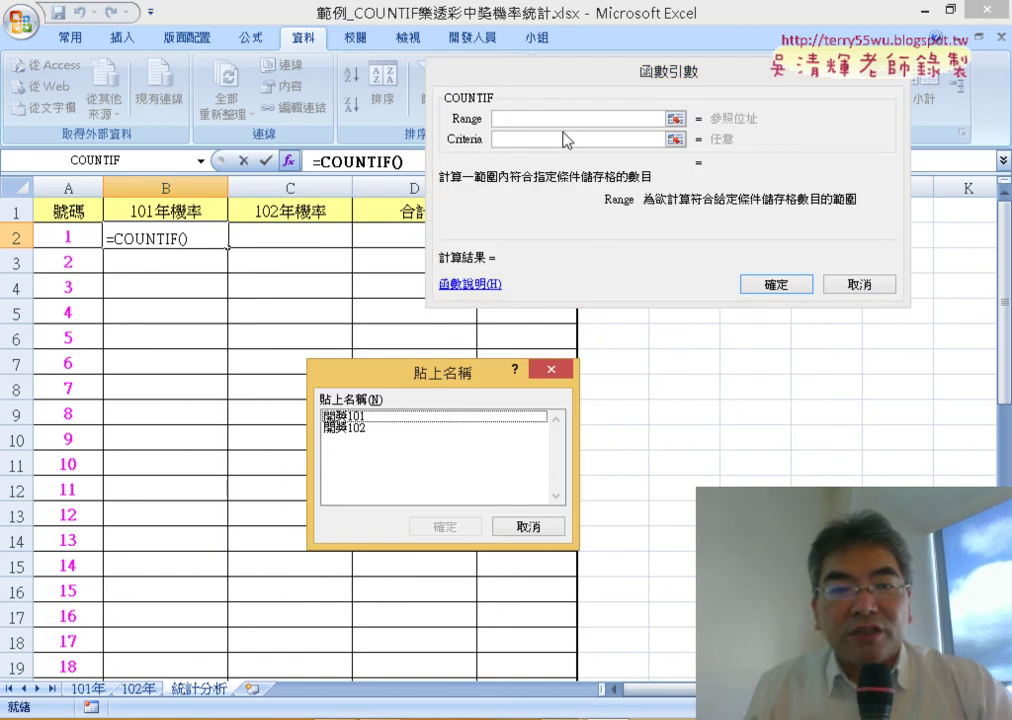
{"action": "double_click", "coordinate": [389, 418]}
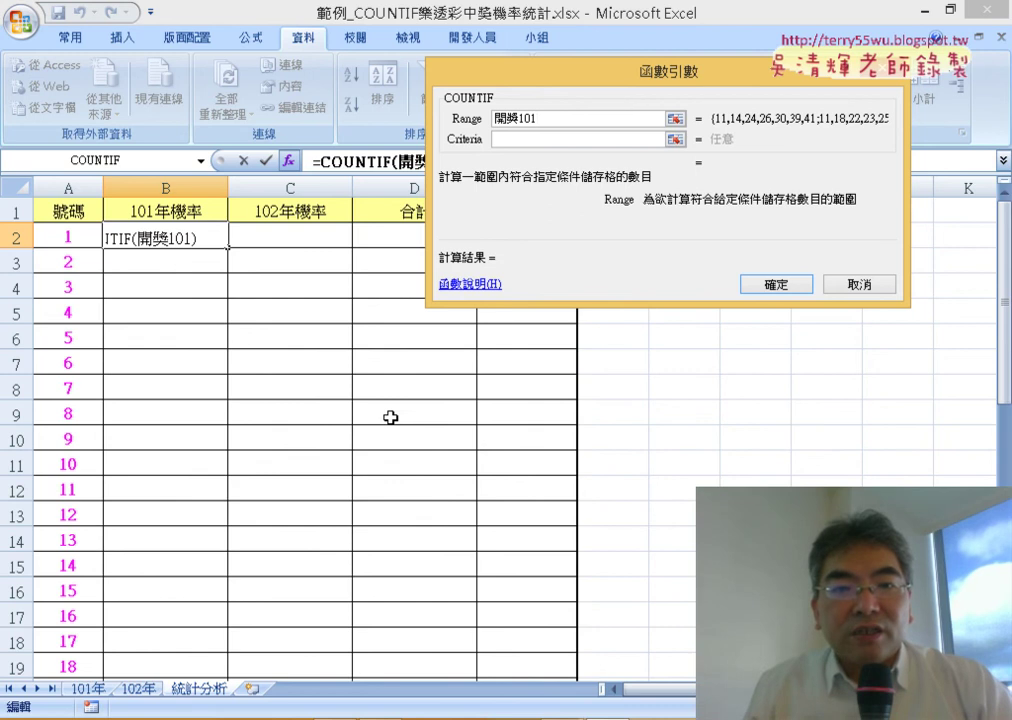
{"action": "left_click", "coordinate": [538, 142]}
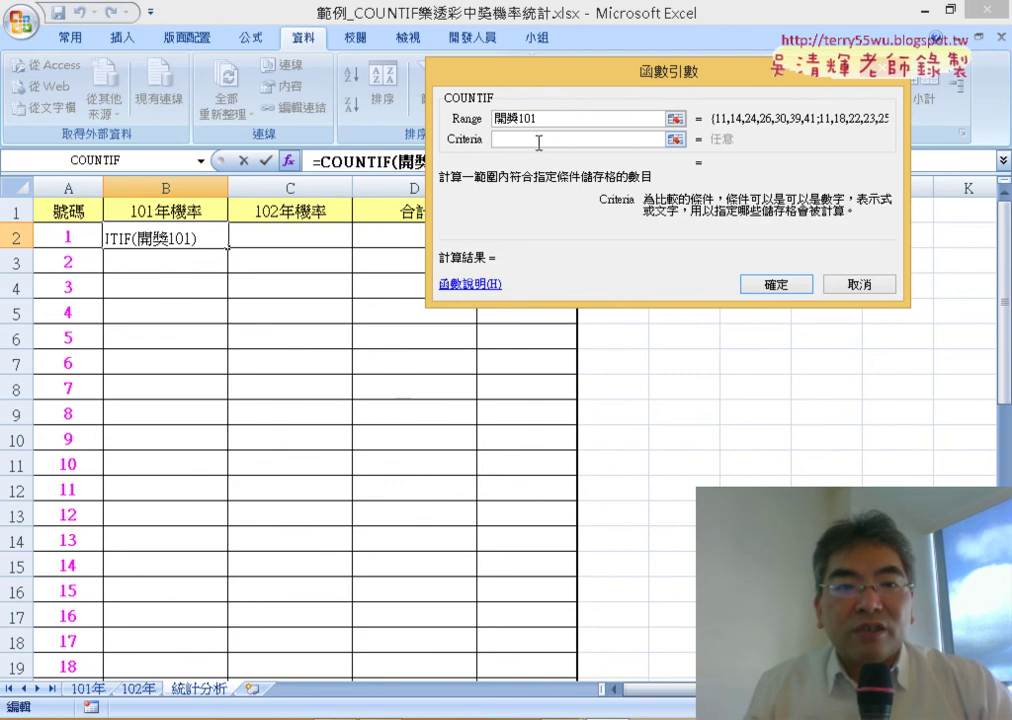
{"action": "left_click", "coordinate": [68, 238]}
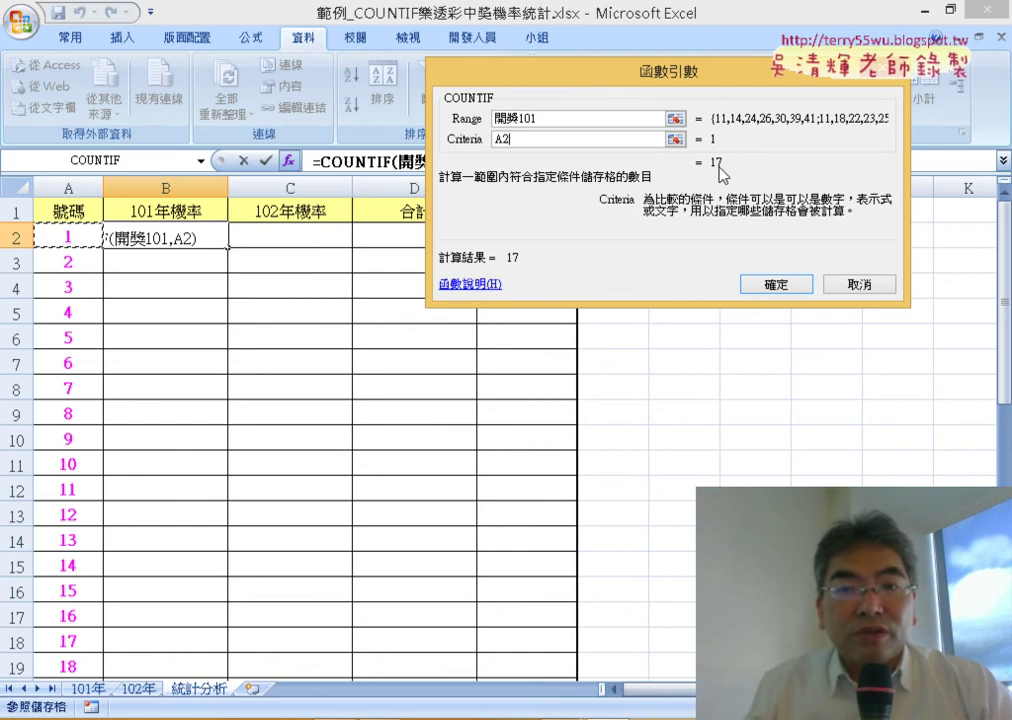
{"action": "left_click", "coordinate": [776, 285]}
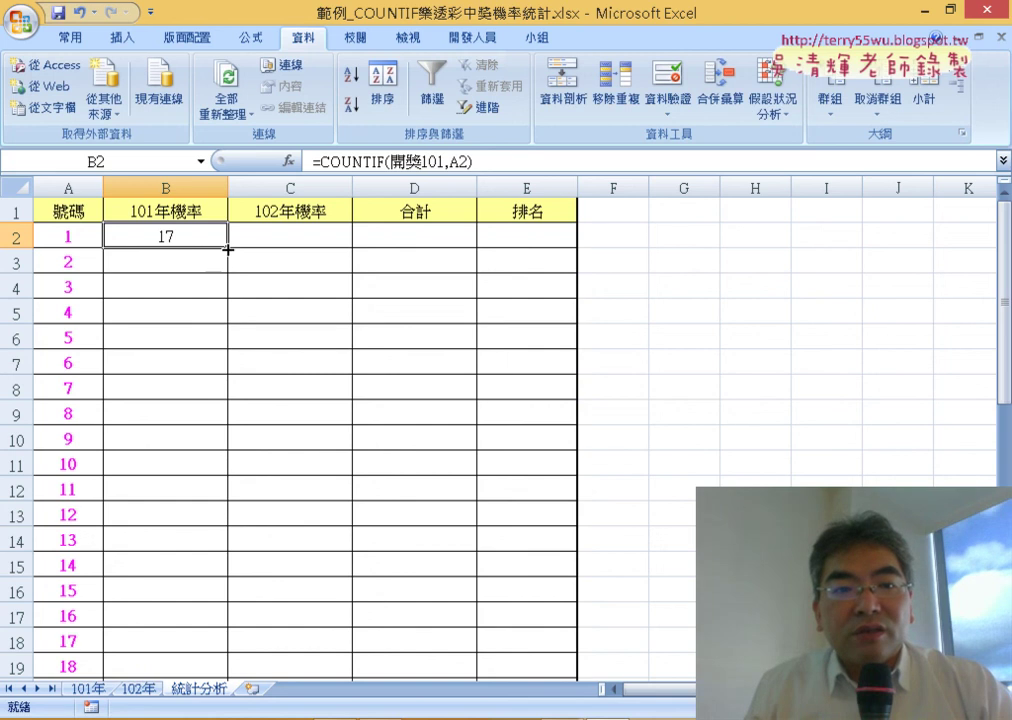
{"action": "double_click", "coordinate": [228, 247]}
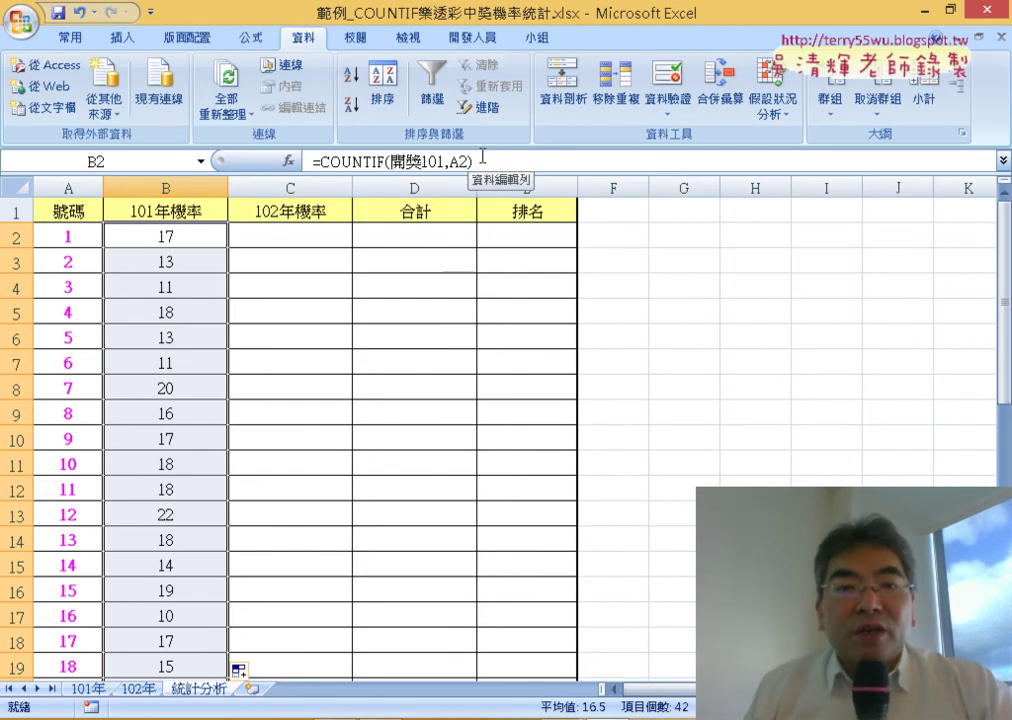
{"action": "left_click_drag", "start_coordinate": [391, 161], "coordinate": [463, 149]}
{"action": "key", "text": "shift+End"}
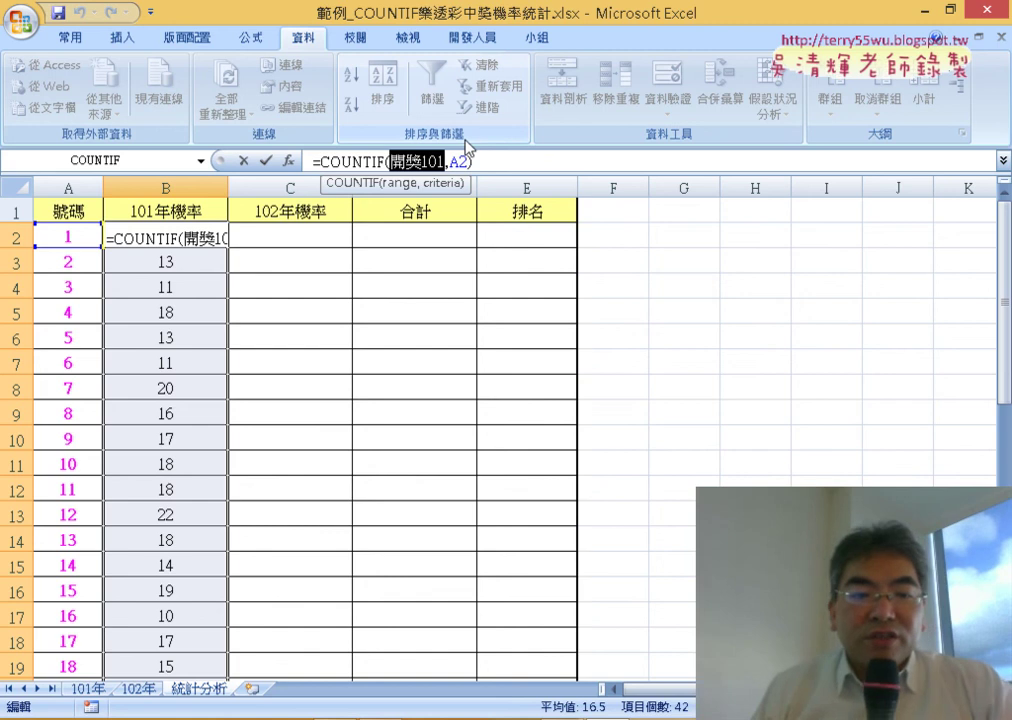
{"action": "left_click", "coordinate": [97, 693]}
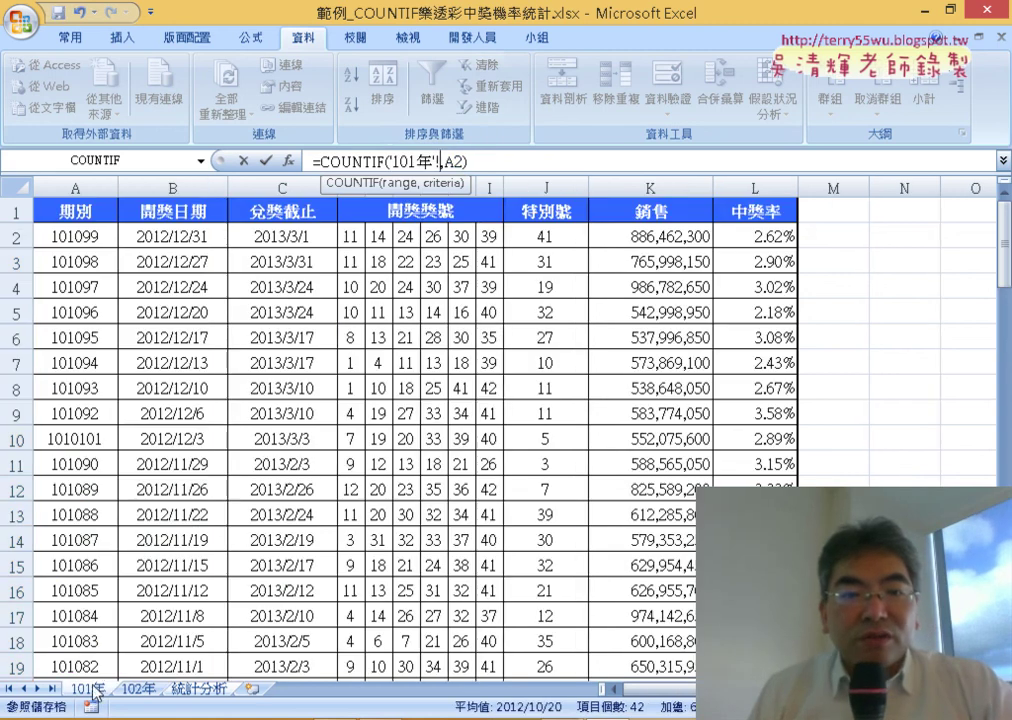
{"action": "left_click_drag", "start_coordinate": [354, 234], "coordinate": [490, 236]}
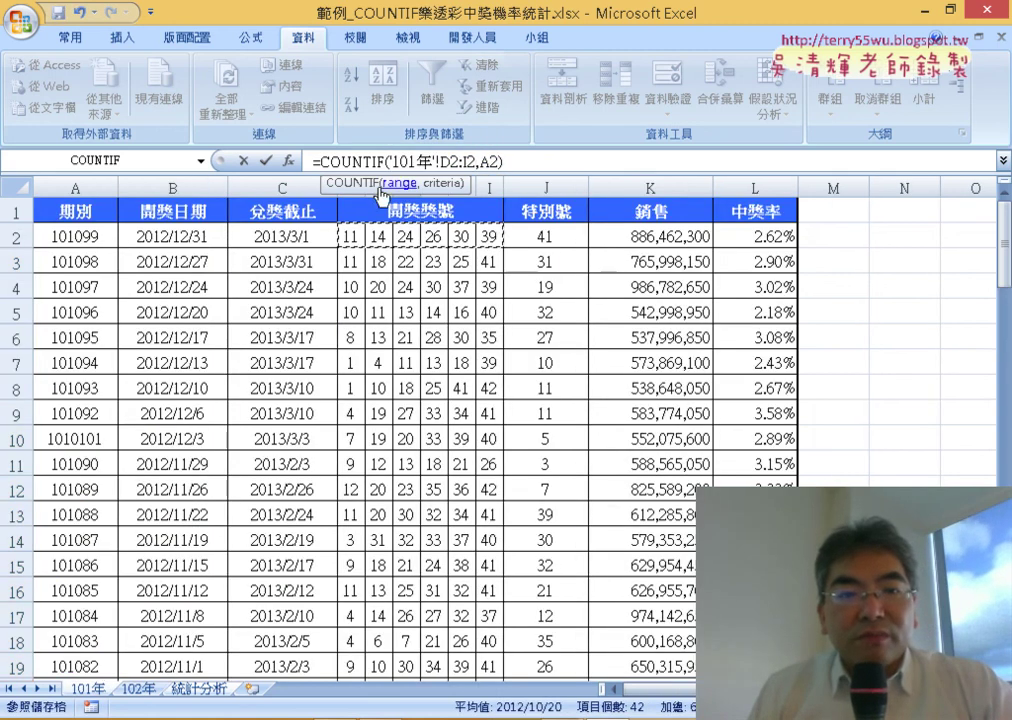
{"action": "left_click", "coordinate": [243, 160]}
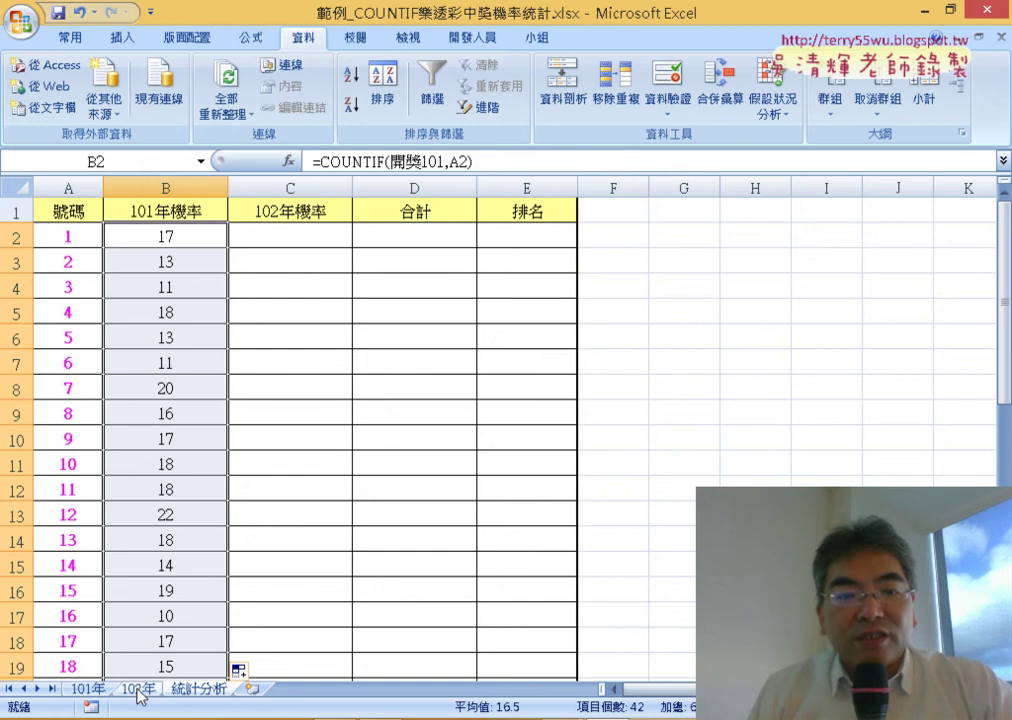
{"action": "key", "text": "ctrl+bracketleft"}
{"action": "left_click_drag", "start_coordinate": [352, 236], "coordinate": [533, 228]}
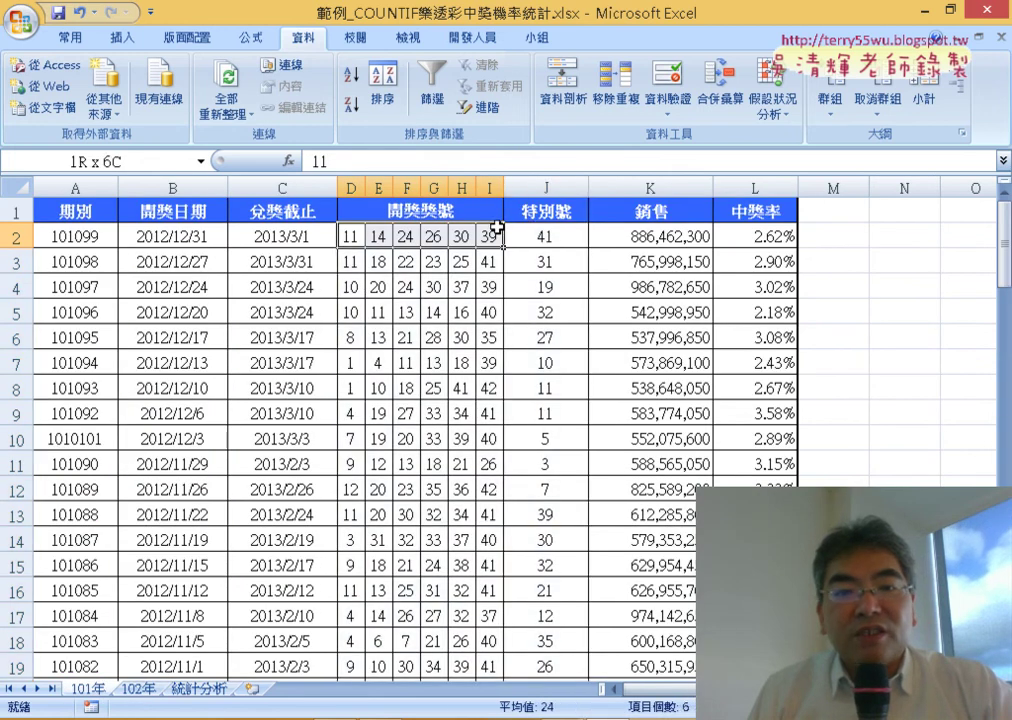
{"action": "left_click", "coordinate": [545, 237]}
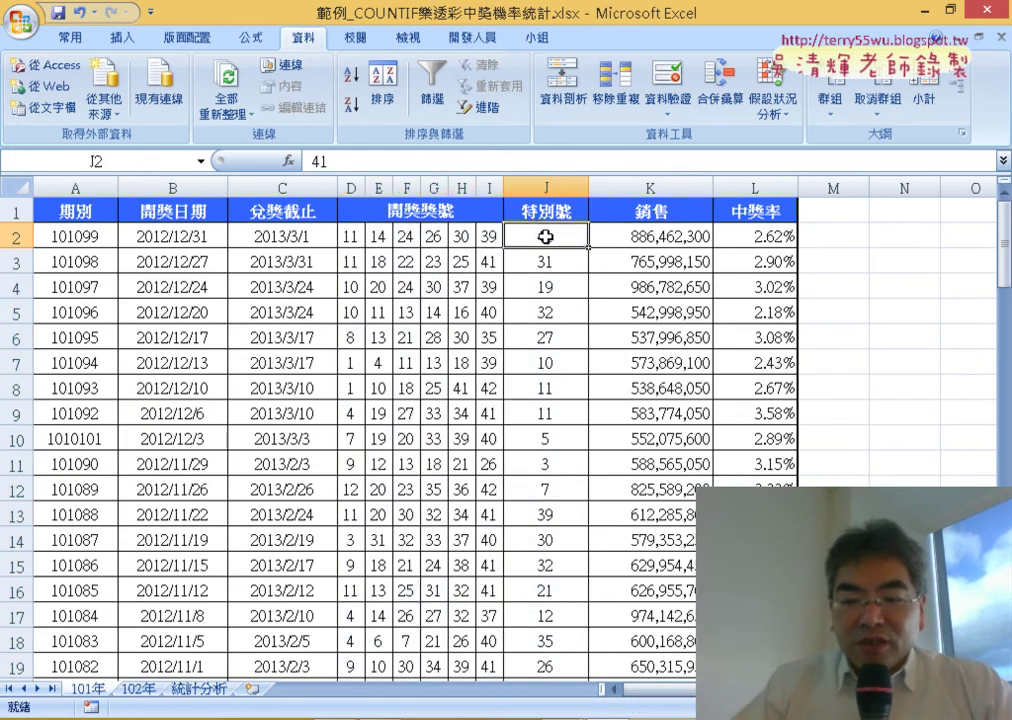
{"action": "key", "text": "ctrl+Down"}
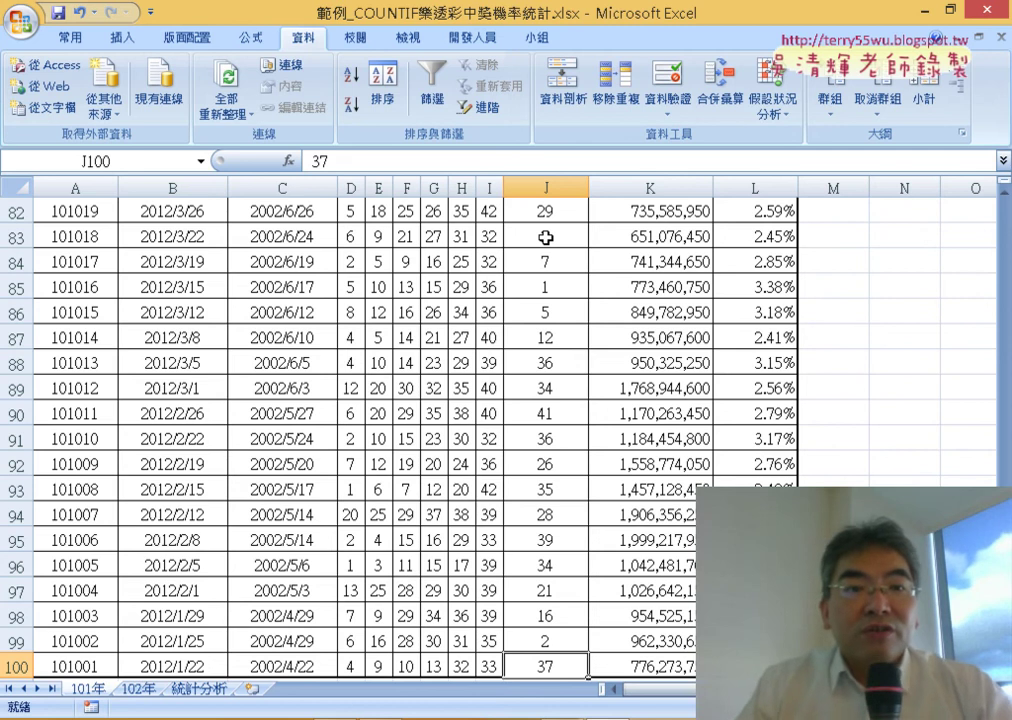
{"action": "left_click", "coordinate": [199, 690]}
{"action": "left_click", "coordinate": [494, 161]}
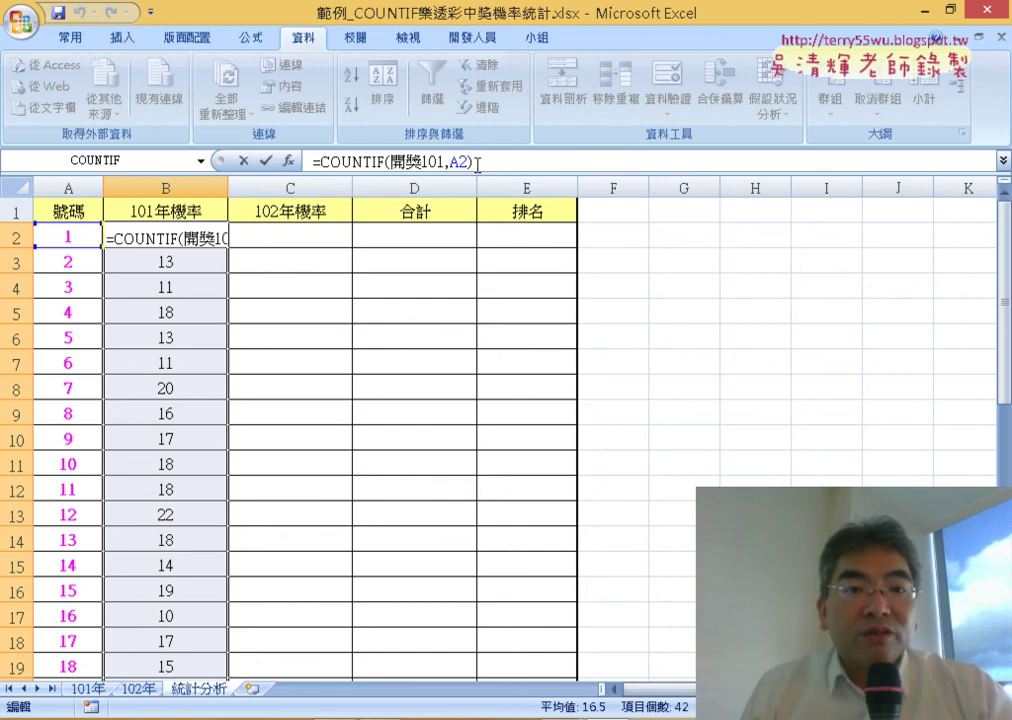
Step: Change B2 to =COUNTIF(開獎101,A2)/COUNT(開獎101), giving 0.024531025
{"action": "double_click", "coordinate": [326, 160]}
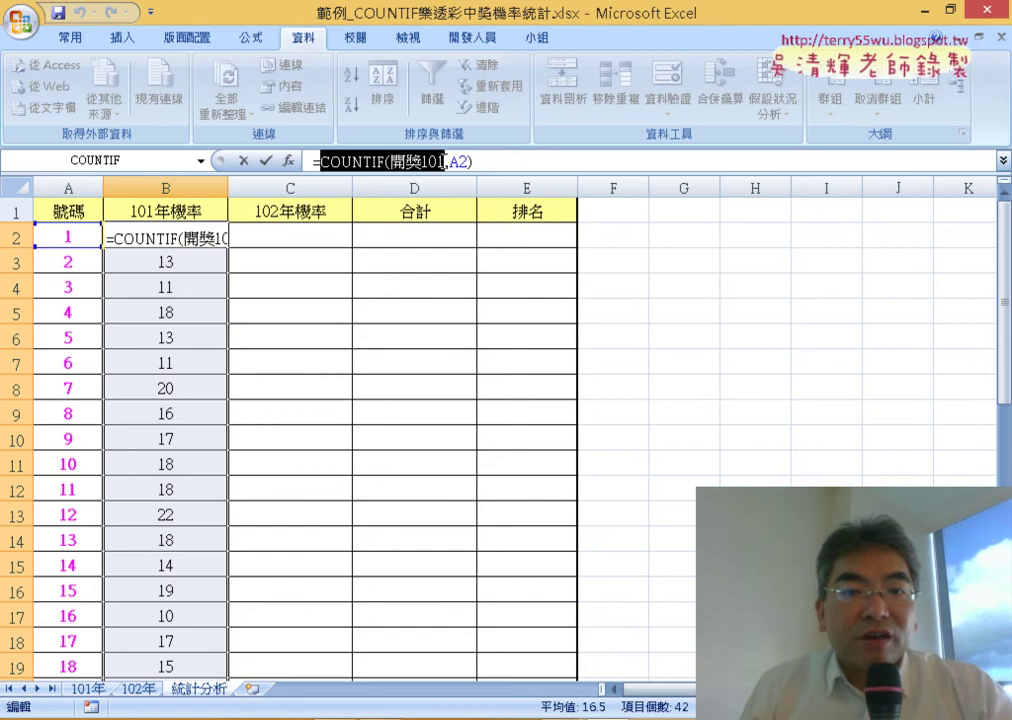
{"action": "left_click_drag", "start_coordinate": [446, 160], "coordinate": [443, 160]}
{"action": "key", "text": "ctrl+c"}
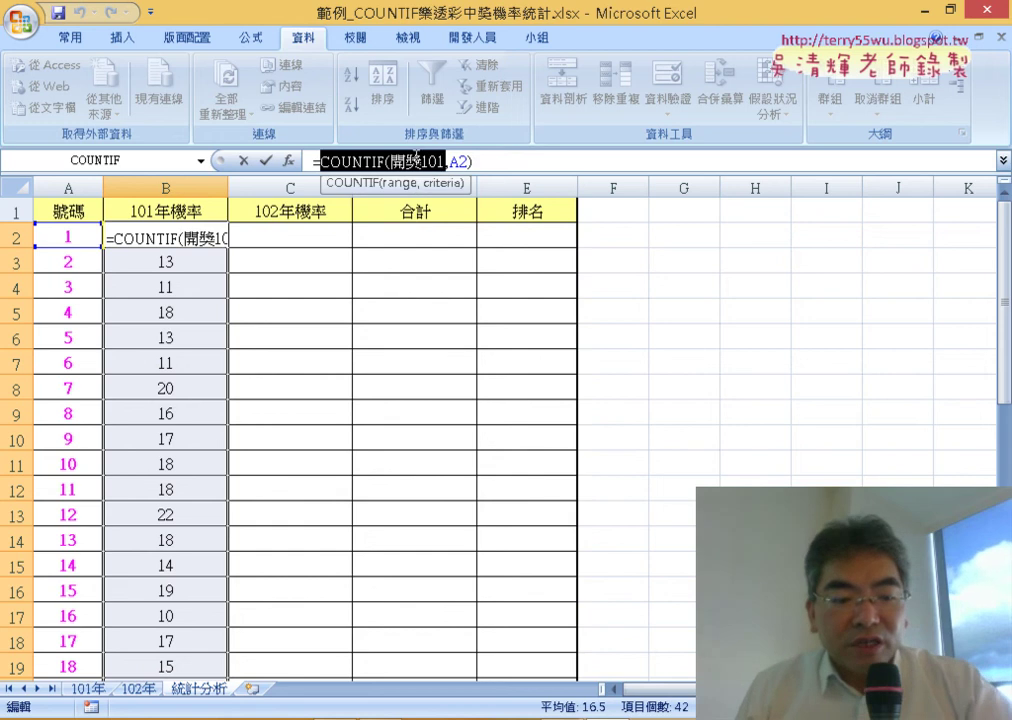
{"action": "left_click", "coordinate": [524, 162]}
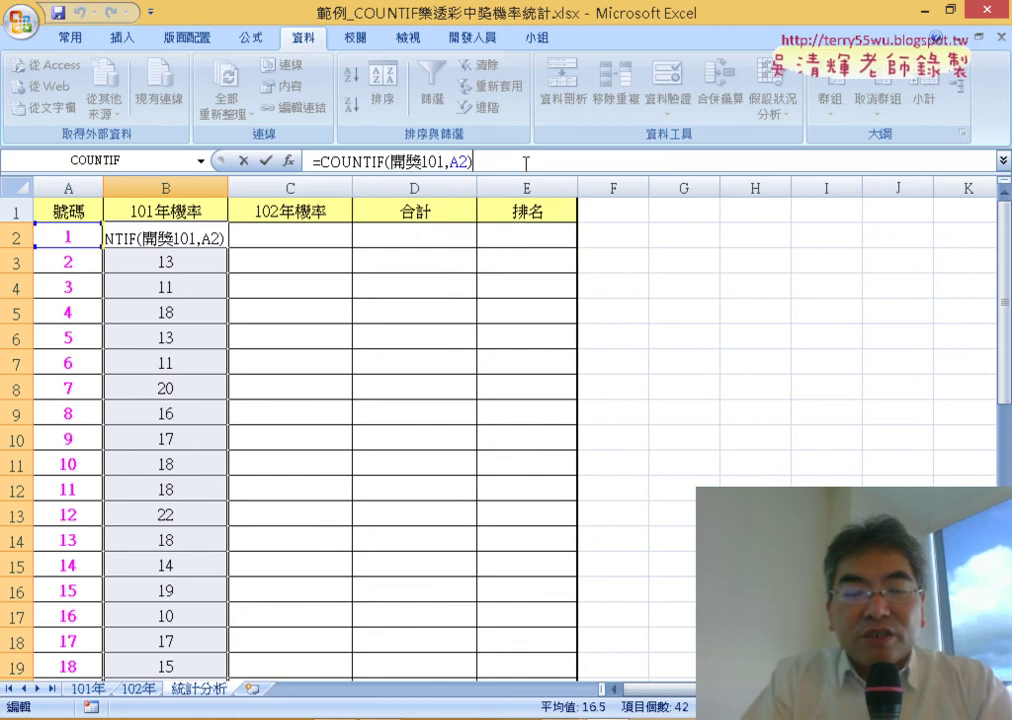
{"action": "type", "text": "/"}
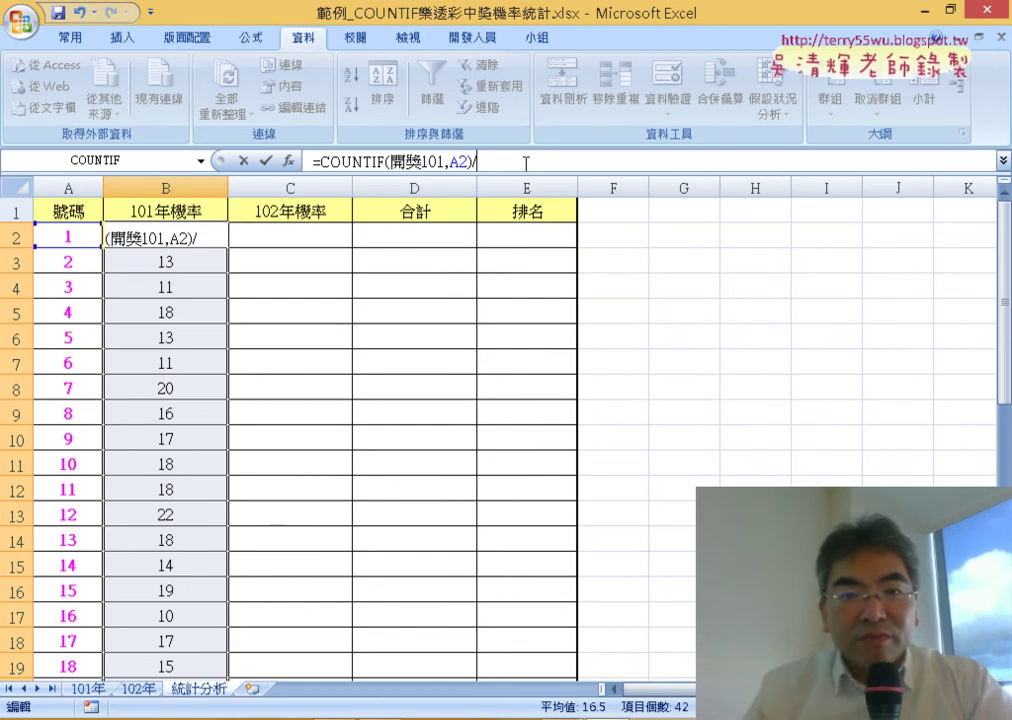
{"action": "key", "text": "ctrl+v"}
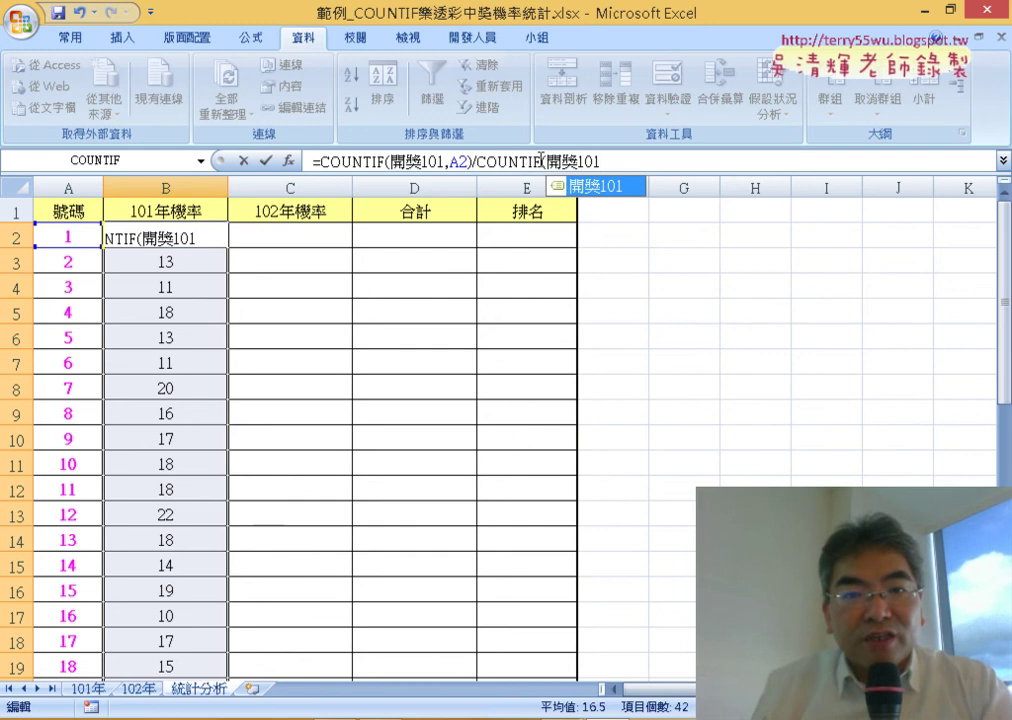
{"action": "key", "text": "Escape"}
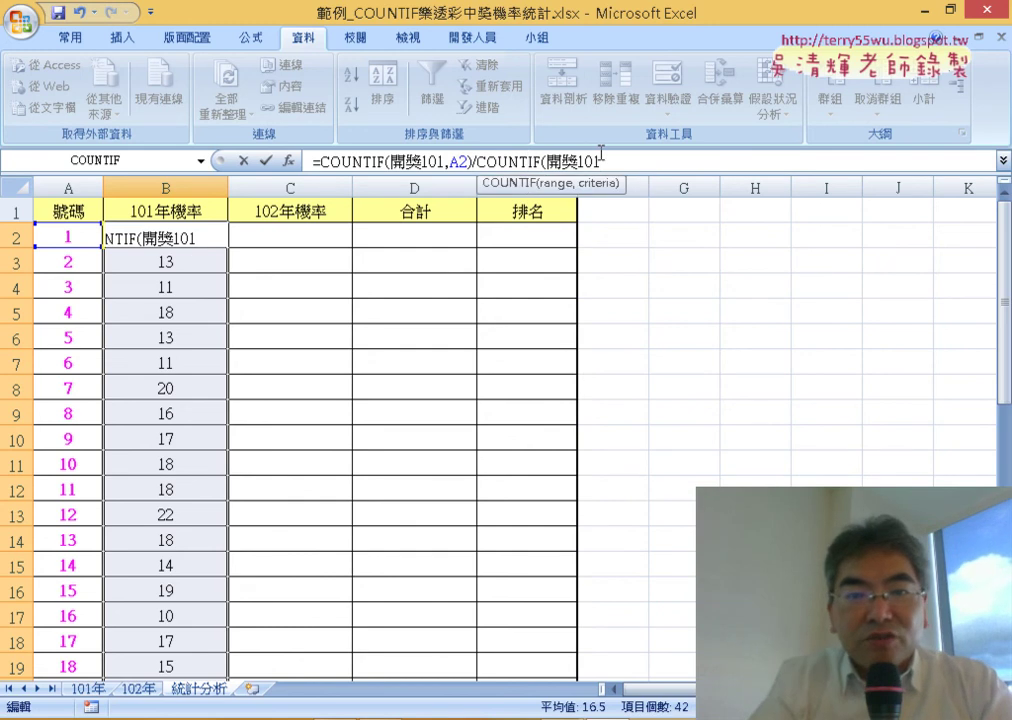
{"action": "key", "text": "Left"}
{"action": "key", "text": "Left"}
{"action": "key", "text": "Left"}
{"action": "key", "text": "BackSpace"}
{"action": "key", "text": "BackSpace"}
{"action": "key", "text": "Right"}
{"action": "key", "text": "Right"}
{"action": "key", "text": "Right"}
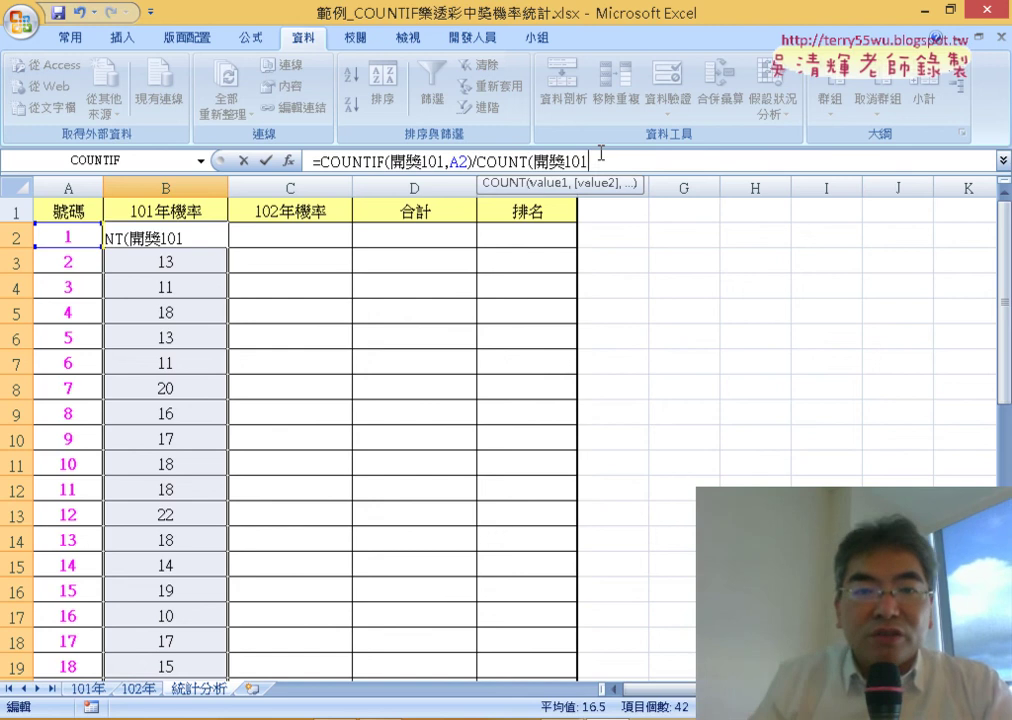
{"action": "type", "text": ")"}
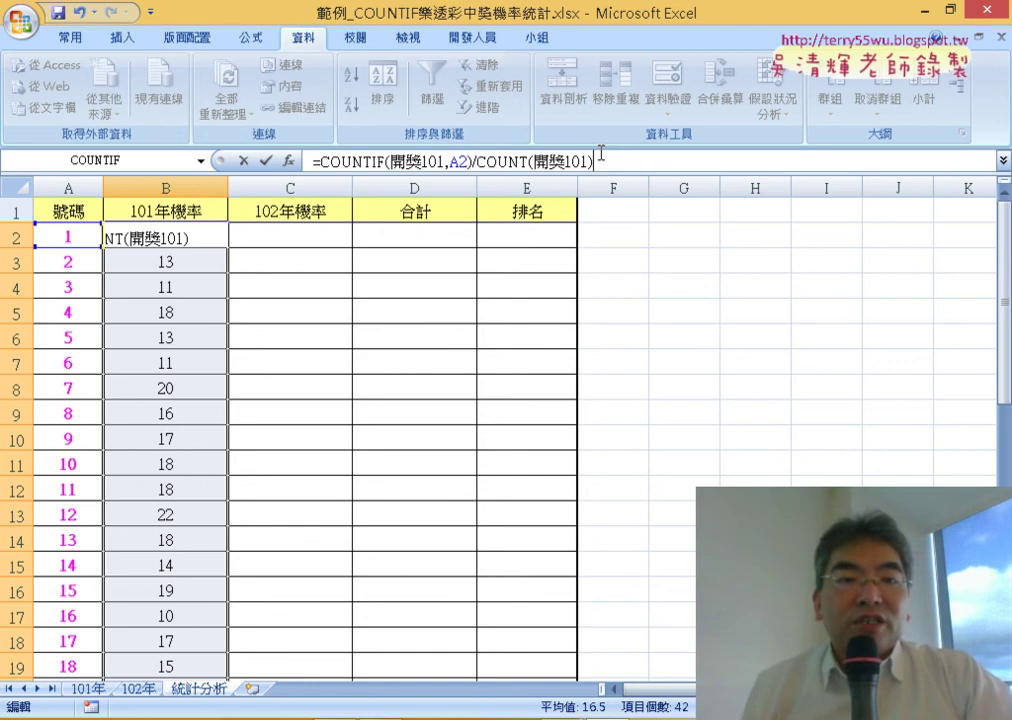
{"action": "key", "text": "Return"}
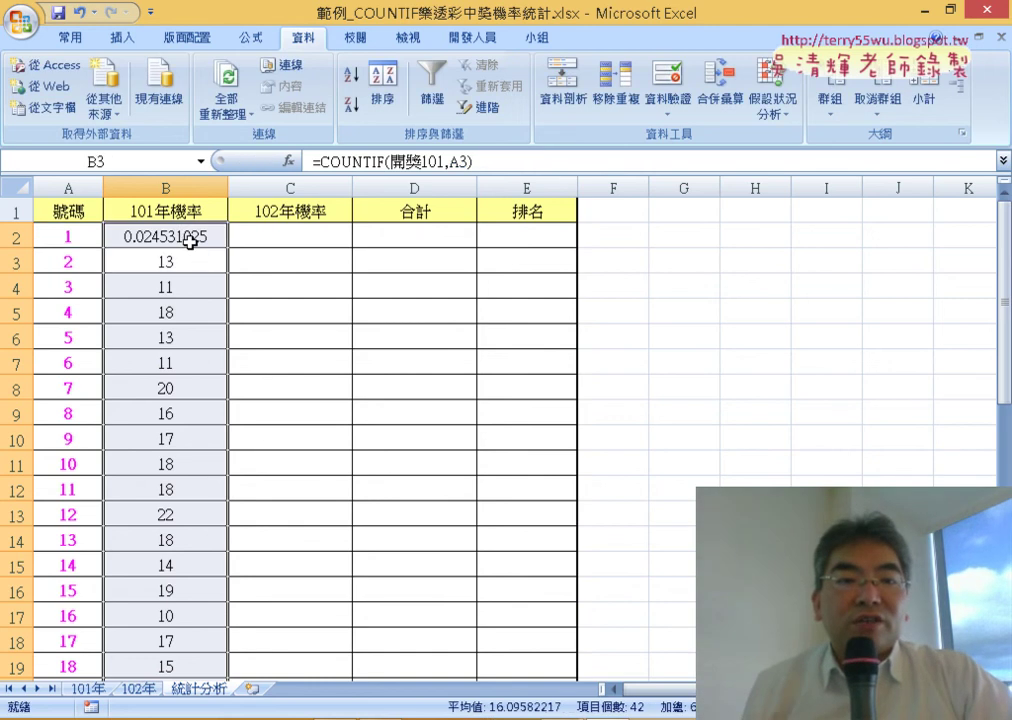
Step: Fill B2's probability formula down to B19, then switch to the PowerPoint slides
{"action": "left_click", "coordinate": [190, 237]}
{"action": "double_click", "coordinate": [229, 245]}
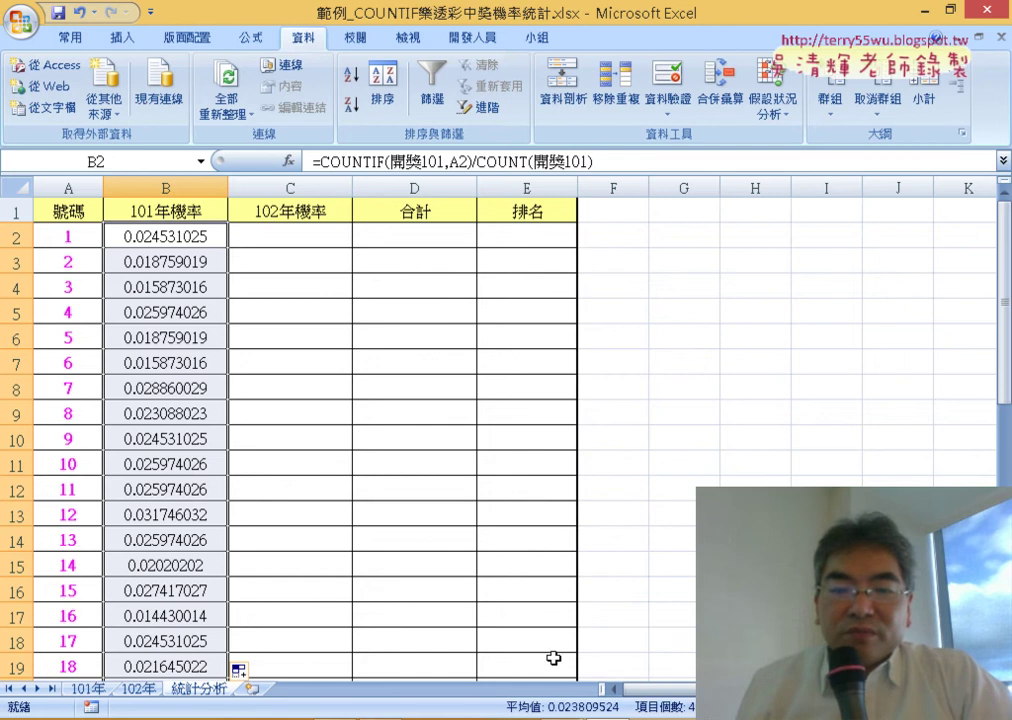
{"action": "key", "text": "alt+Tab"}
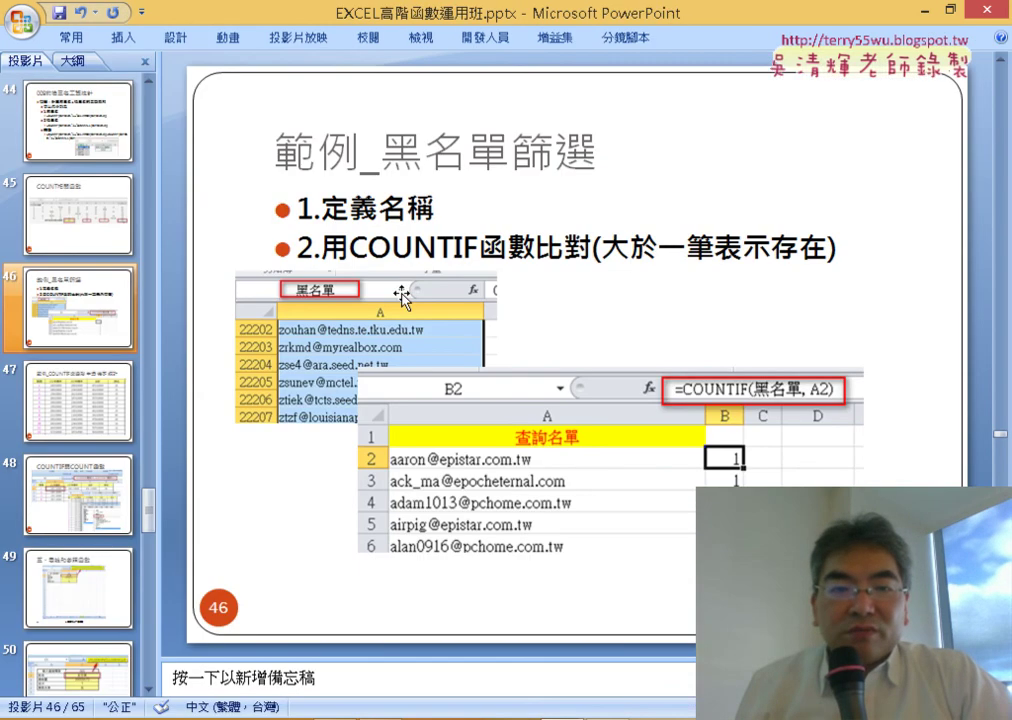
Step: Scroll to slide 47's finished probability table, then minimize PowerPoint
{"action": "scroll", "coordinate": [402, 296], "scroll_direction": "down", "scroll_amount": 1}
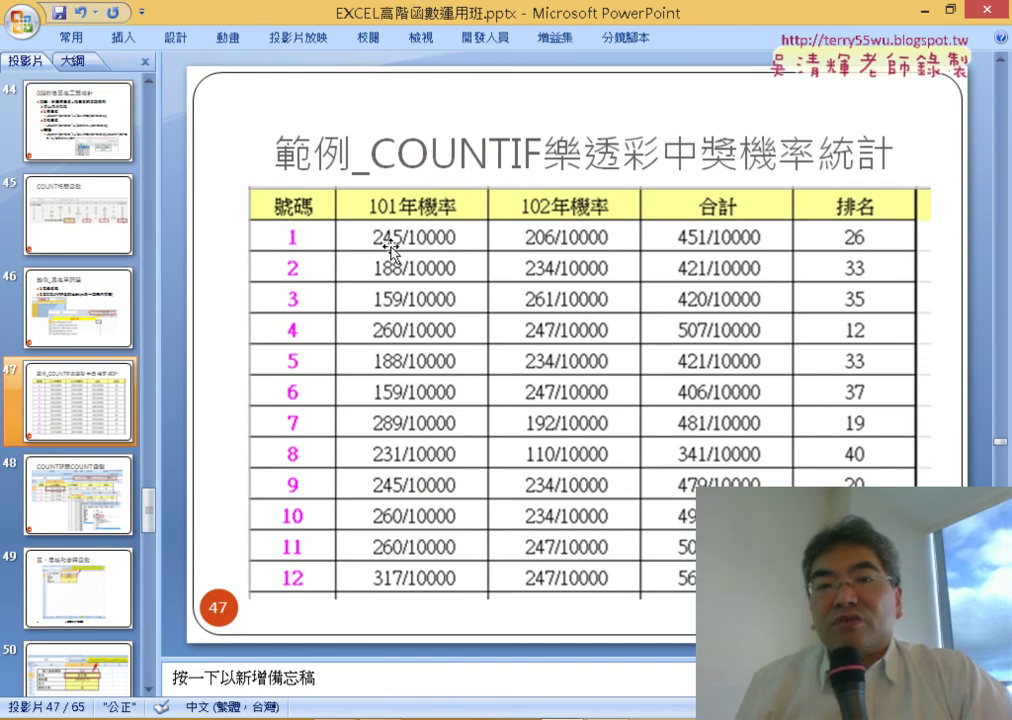
{"action": "left_click", "coordinate": [927, 12]}
Step: Give B2 the custom fraction format # ??/10000
{"action": "left_click", "coordinate": [180, 233]}
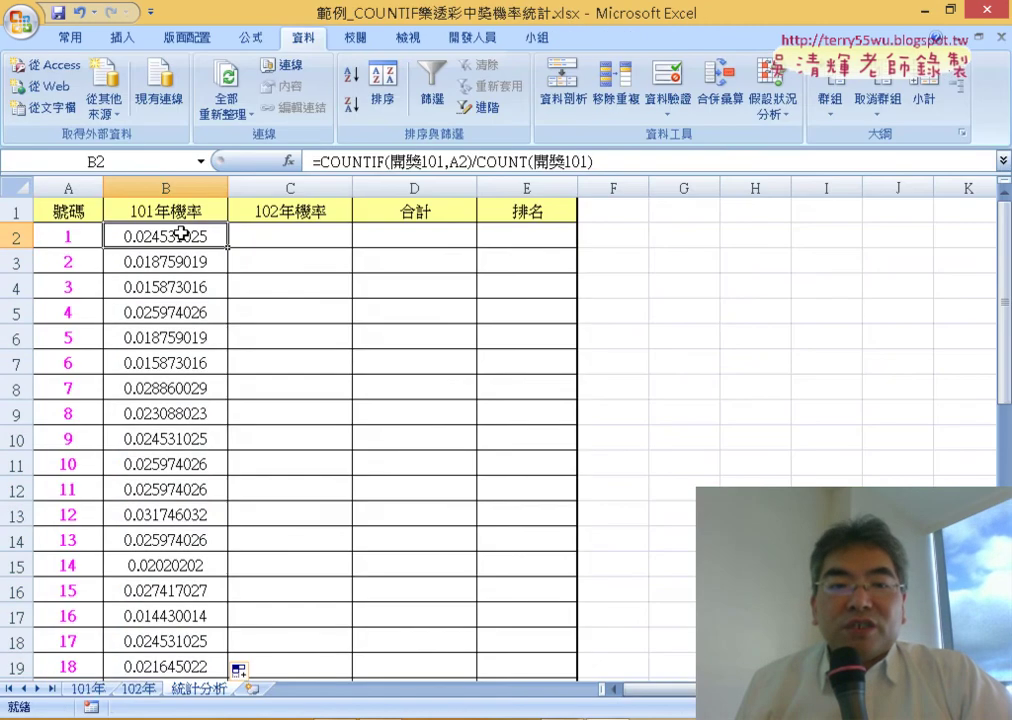
{"action": "right_click", "coordinate": [180, 233]}
{"action": "left_click", "coordinate": [281, 483]}
{"action": "key", "text": "ctrl+1"}
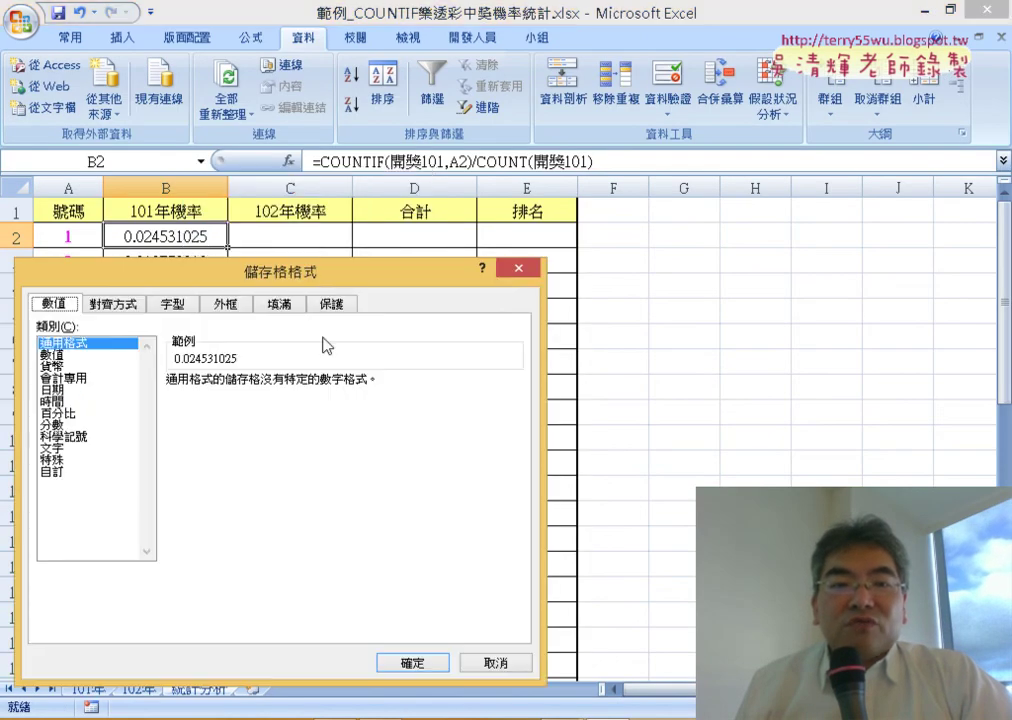
{"action": "left_click_drag", "start_coordinate": [190, 270], "coordinate": [458, 24]}
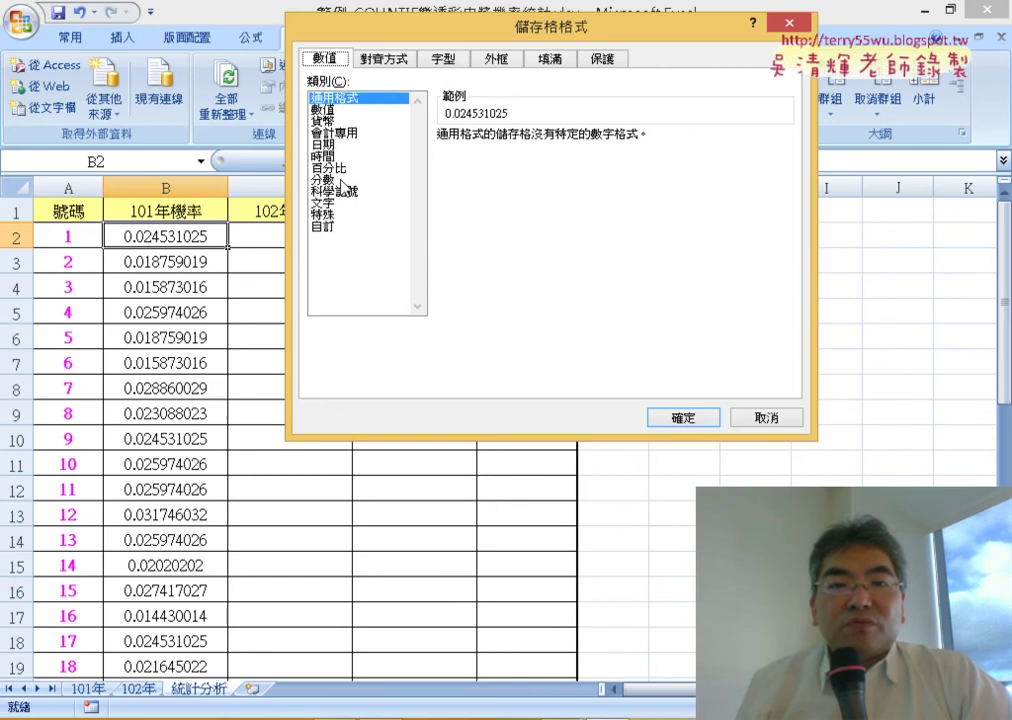
{"action": "left_click", "coordinate": [340, 180]}
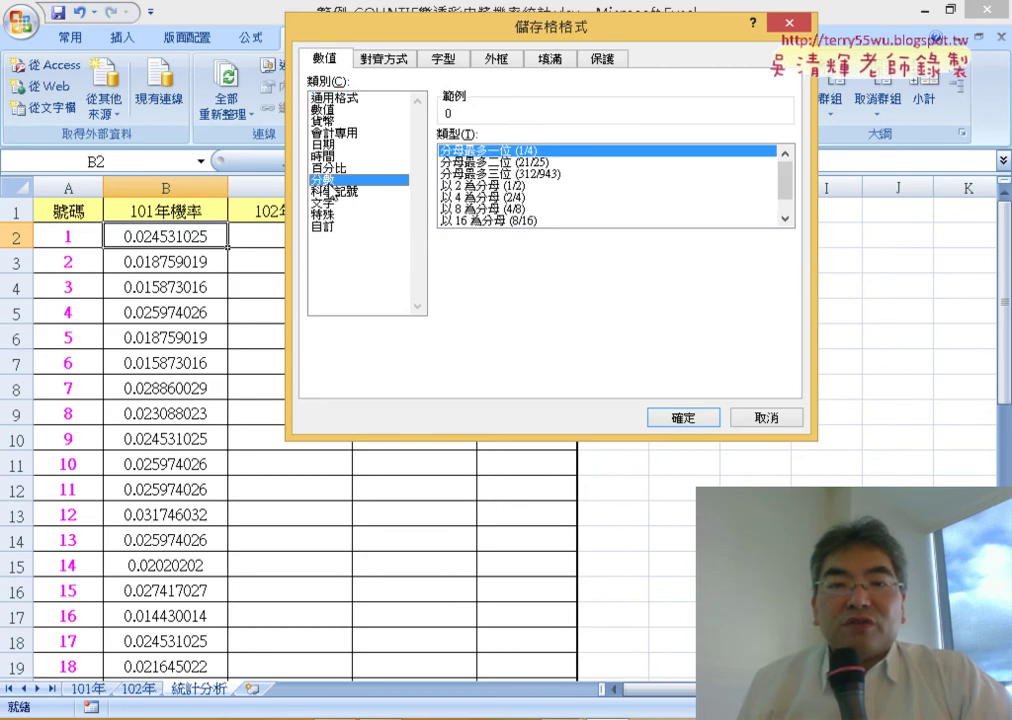
{"action": "left_click", "coordinate": [786, 222]}
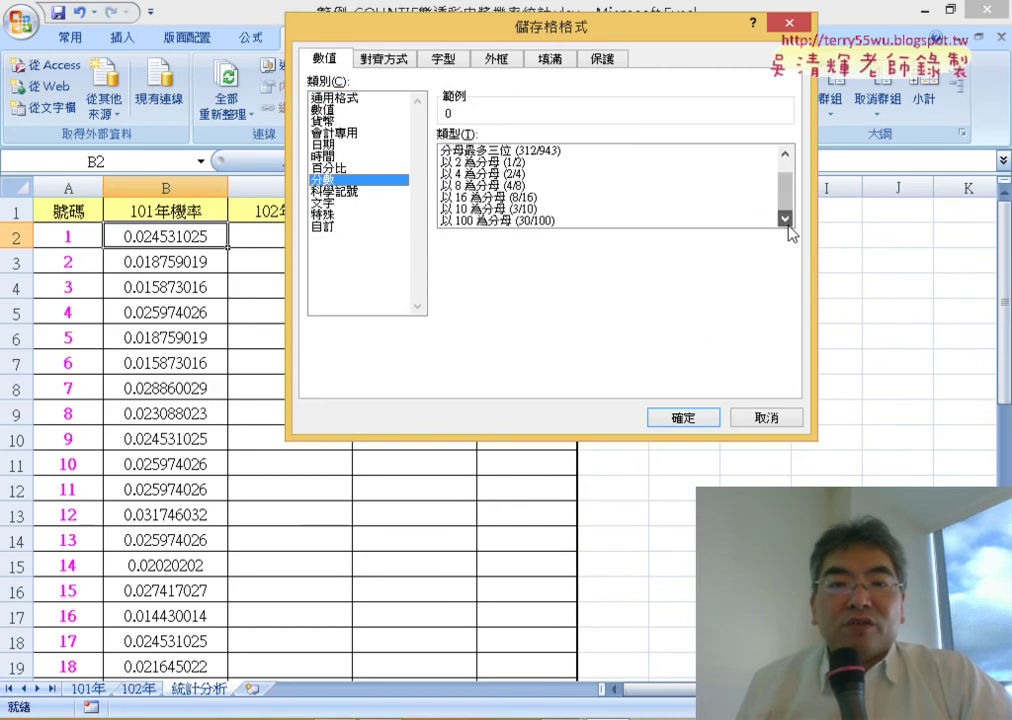
{"action": "left_click", "coordinate": [533, 221]}
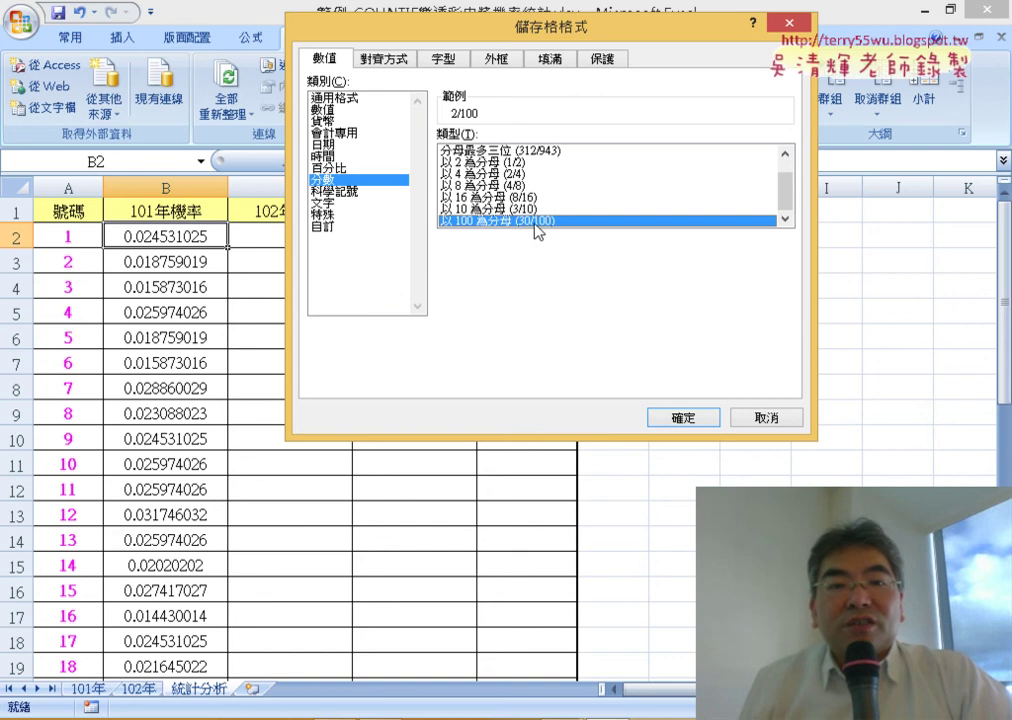
{"action": "left_click", "coordinate": [325, 227]}
{"action": "left_click", "coordinate": [494, 151]}
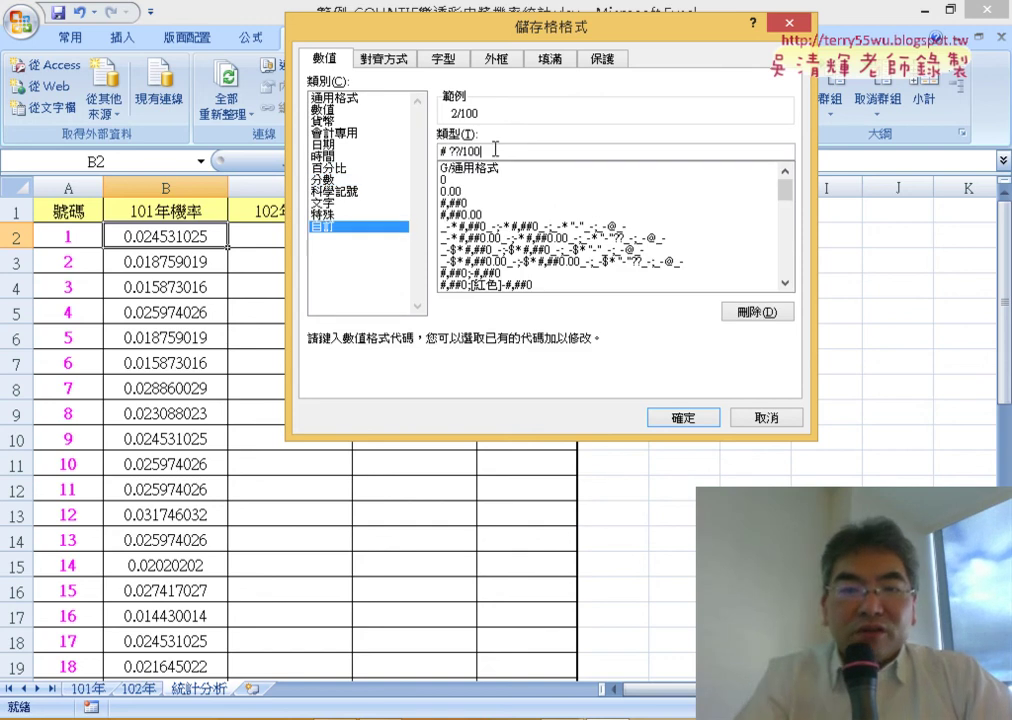
{"action": "type", "text": "00"}
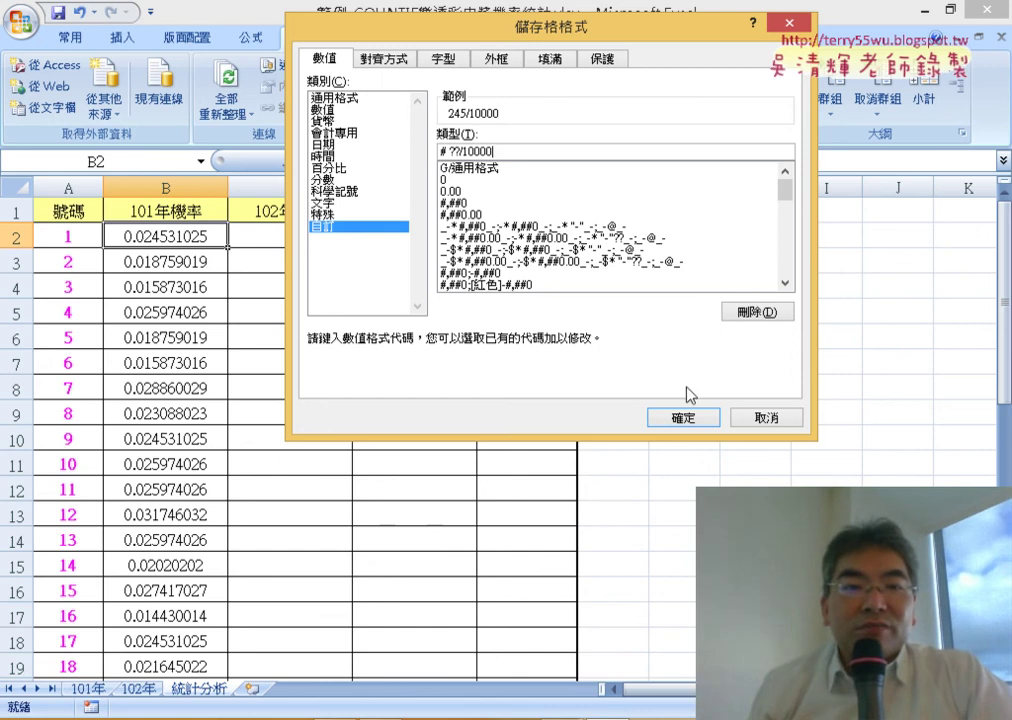
{"action": "left_click", "coordinate": [691, 414]}
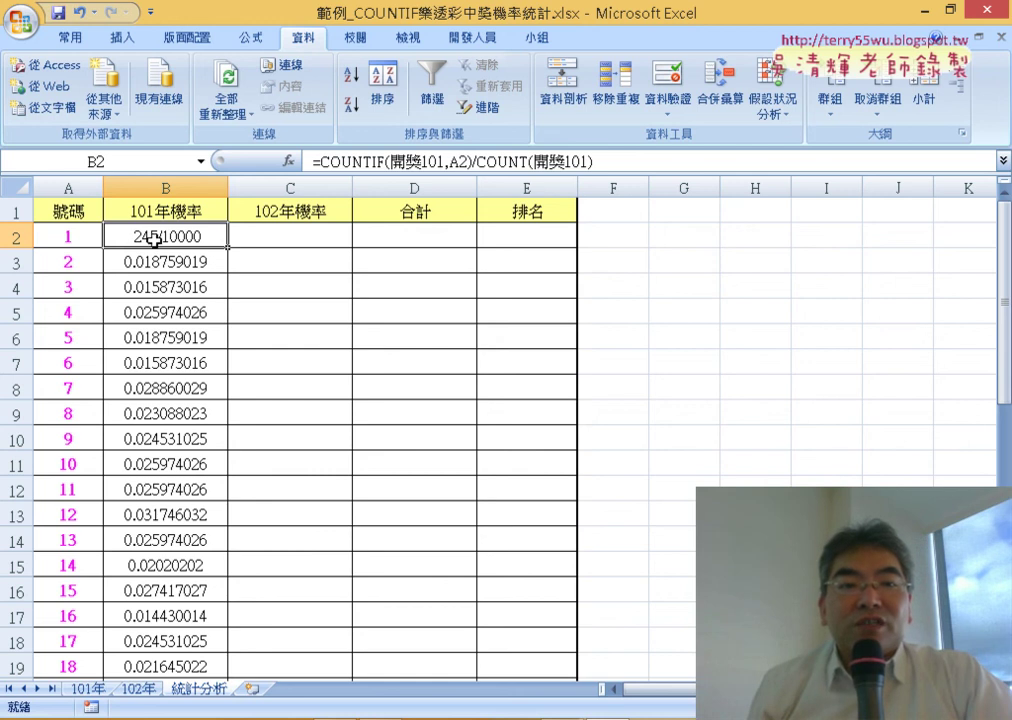
Step: Copy the fraction format down to B19 and copy B2's formula text
{"action": "double_click", "coordinate": [227, 245]}
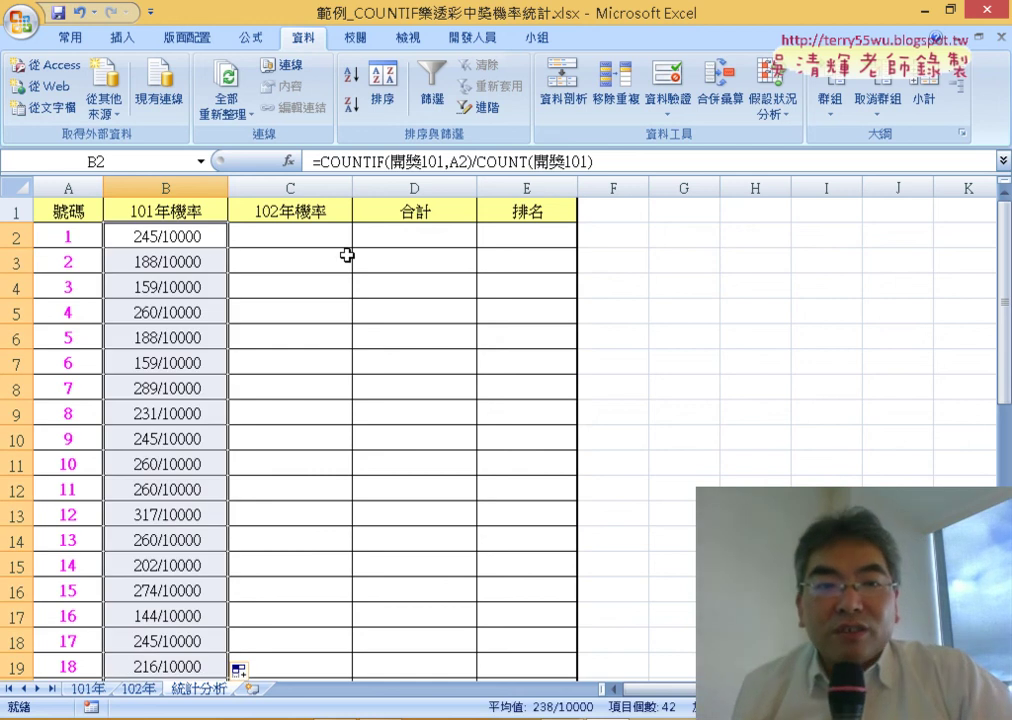
{"action": "left_click", "coordinate": [177, 237]}
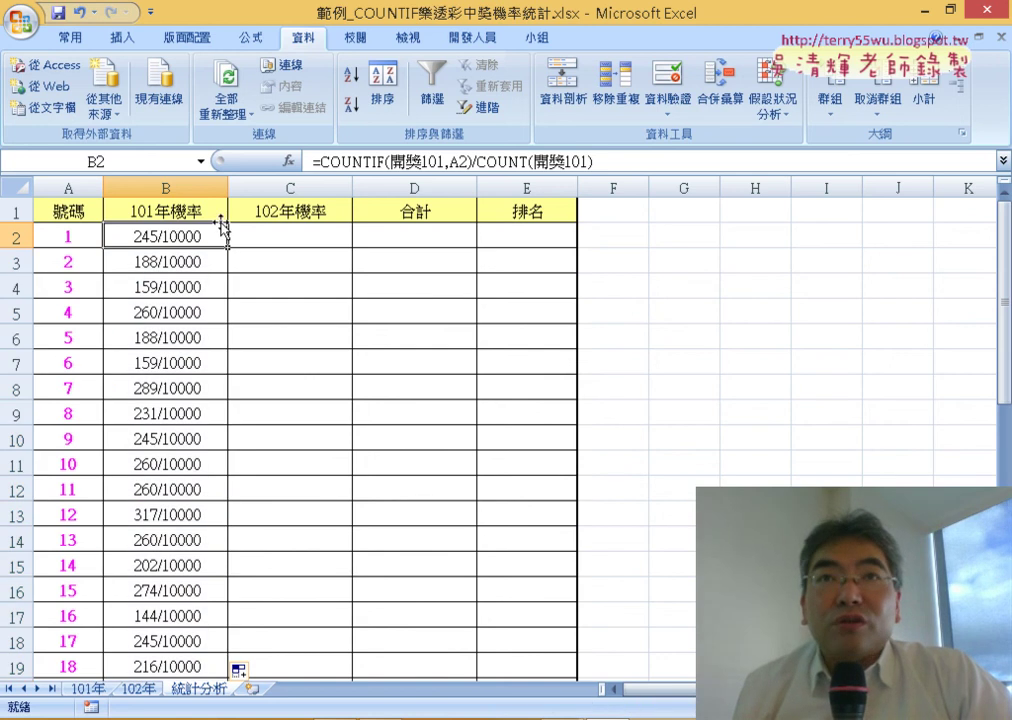
{"action": "left_click_drag", "start_coordinate": [627, 160], "coordinate": [312, 160]}
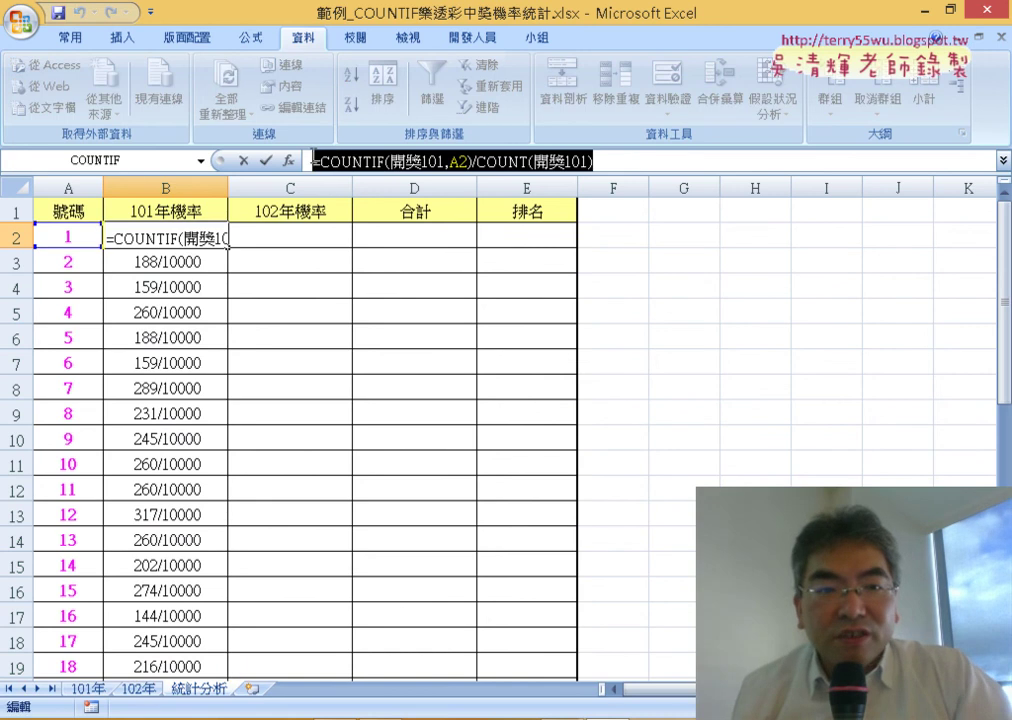
Step: Paste the formula into C2, changing both 開獎101 references to 開獎102 (0.020604396)
{"action": "left_click", "coordinate": [244, 160]}
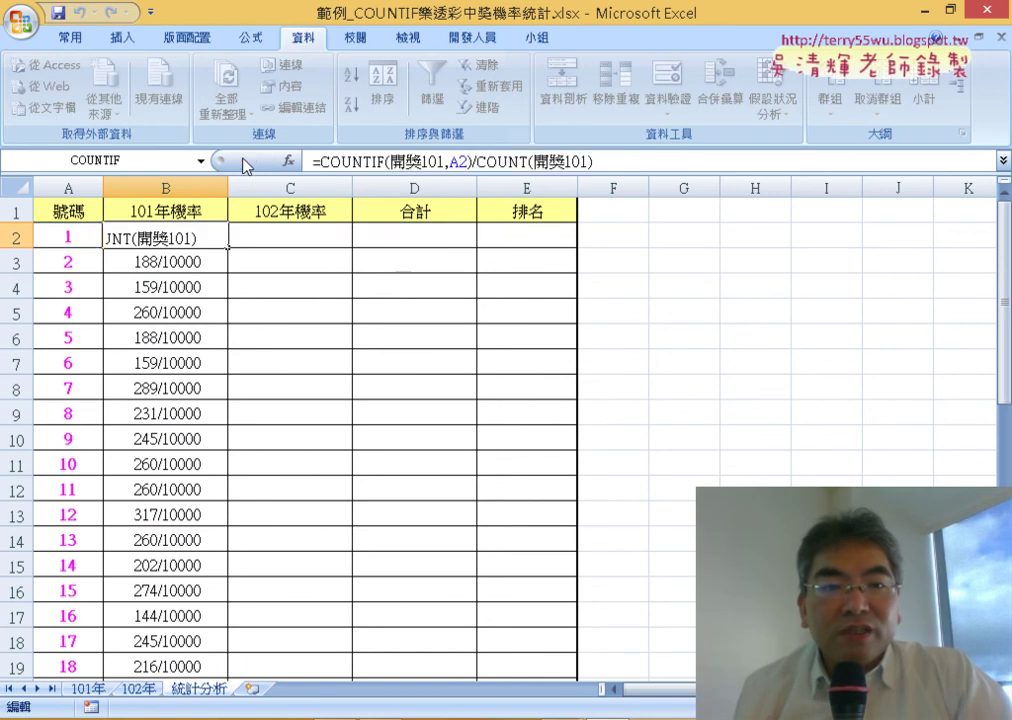
{"action": "left_click", "coordinate": [287, 228]}
{"action": "left_click", "coordinate": [361, 161]}
{"action": "type", "text": "=COUNTIF(開獎101,A2)/COUNT(開獎101)"}
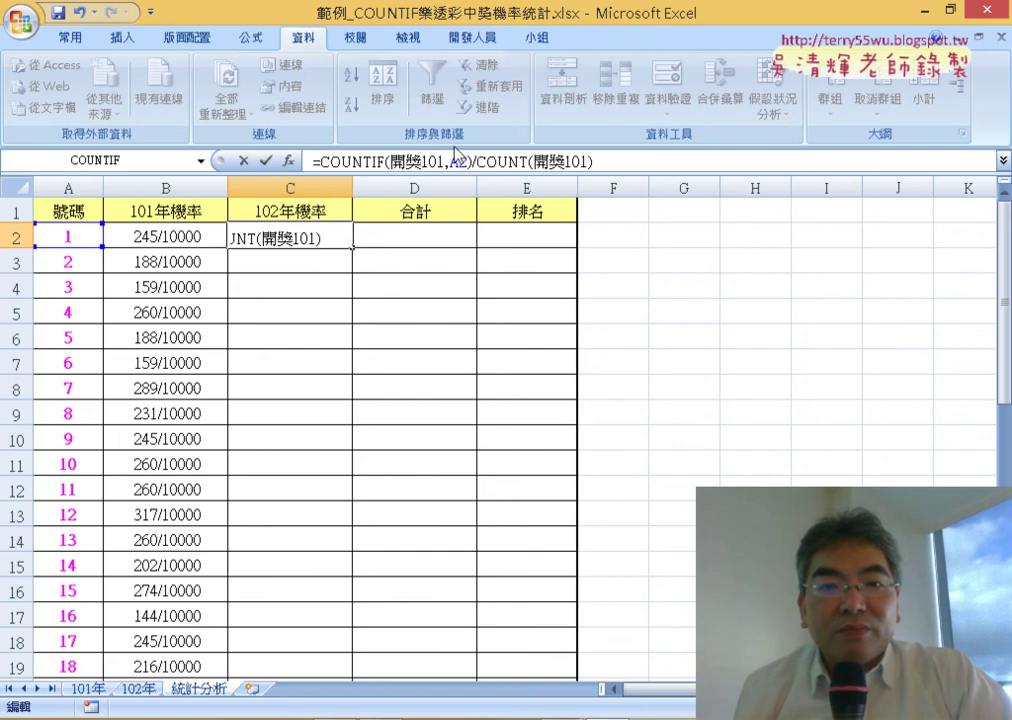
{"action": "left_click", "coordinate": [441, 160]}
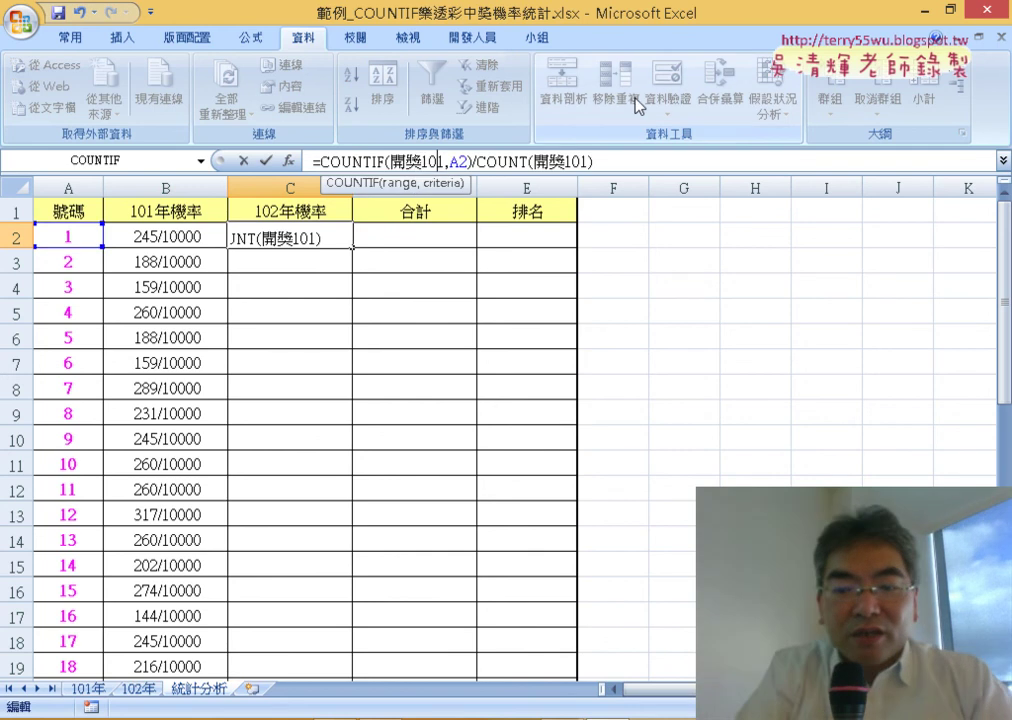
{"action": "key", "text": "BackSpace"}
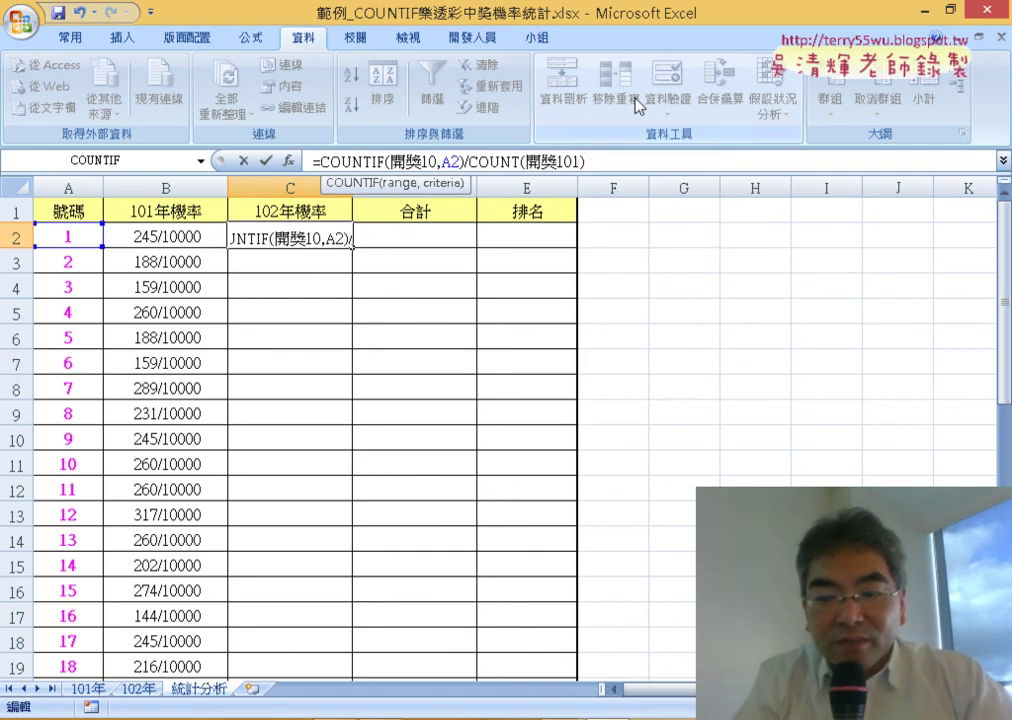
{"action": "type", "text": "2"}
{"action": "key", "text": "Right"}
{"action": "key", "text": "Right"}
{"action": "key", "text": "Right"}
{"action": "key", "text": "Right"}
{"action": "key", "text": "Right"}
{"action": "key", "text": "Right"}
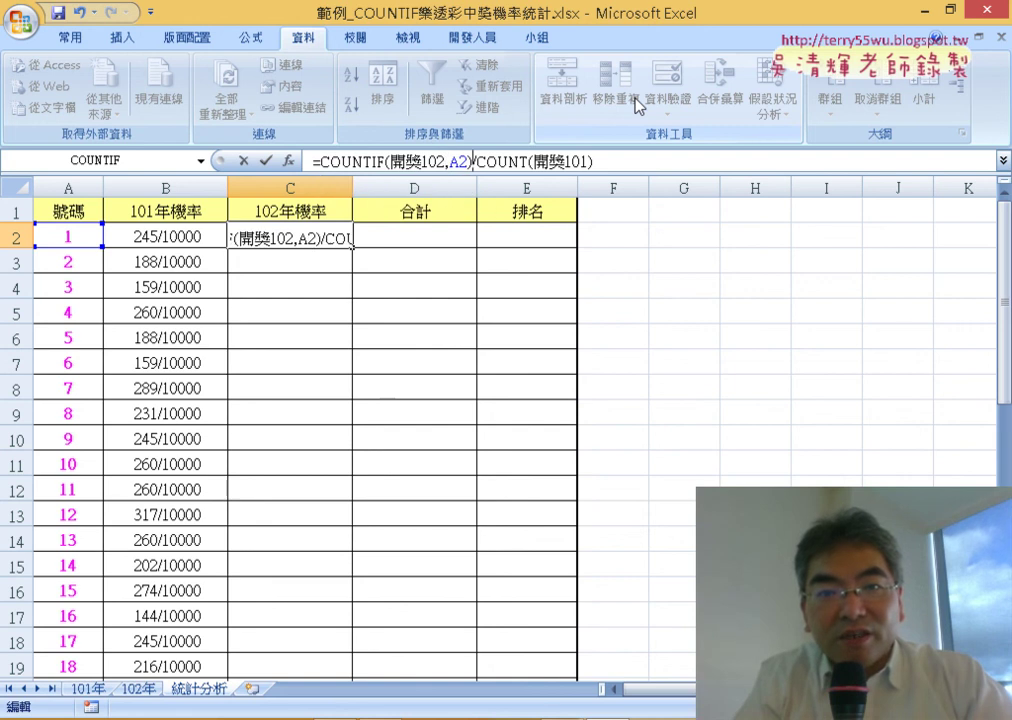
{"action": "key", "text": "Right"}
{"action": "key", "text": "Right"}
{"action": "key", "text": "Right"}
{"action": "key", "text": "Right"}
{"action": "key", "text": "Right"}
{"action": "key", "text": "Right"}
{"action": "key", "text": "Right"}
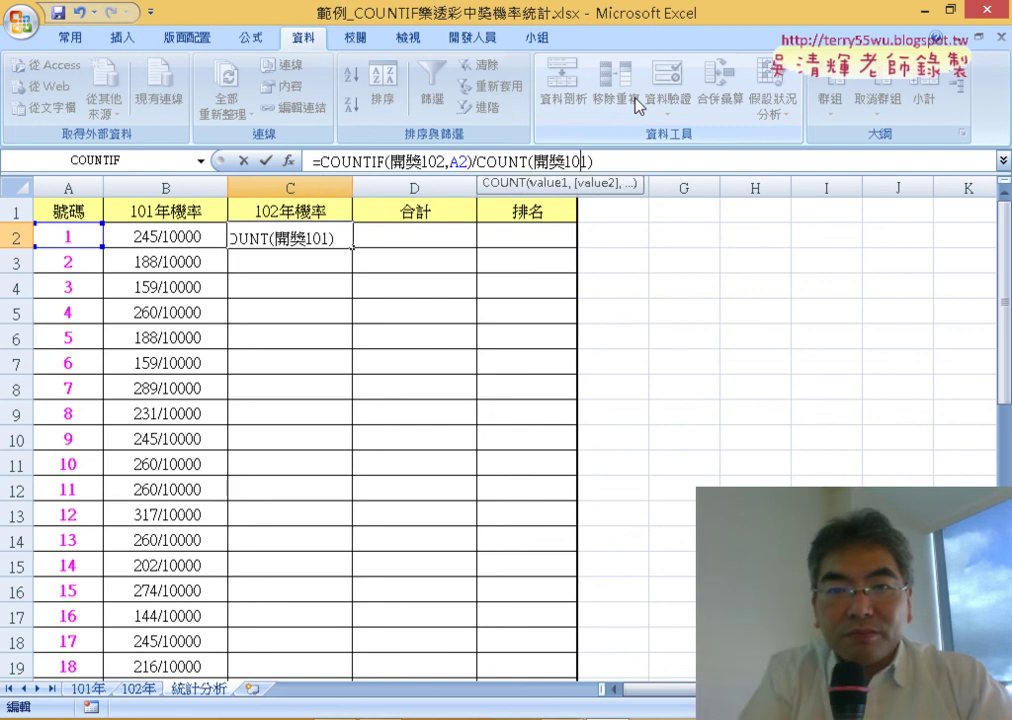
{"action": "key", "text": "BackSpace"}
{"action": "type", "text": "2"}
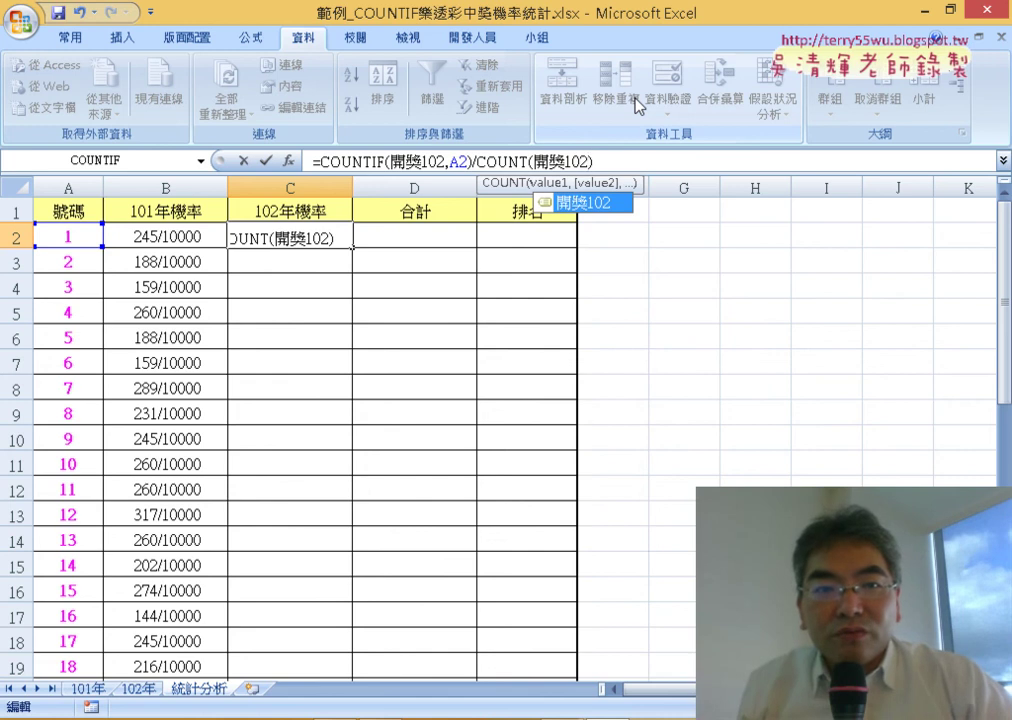
{"action": "left_click", "coordinate": [270, 160]}
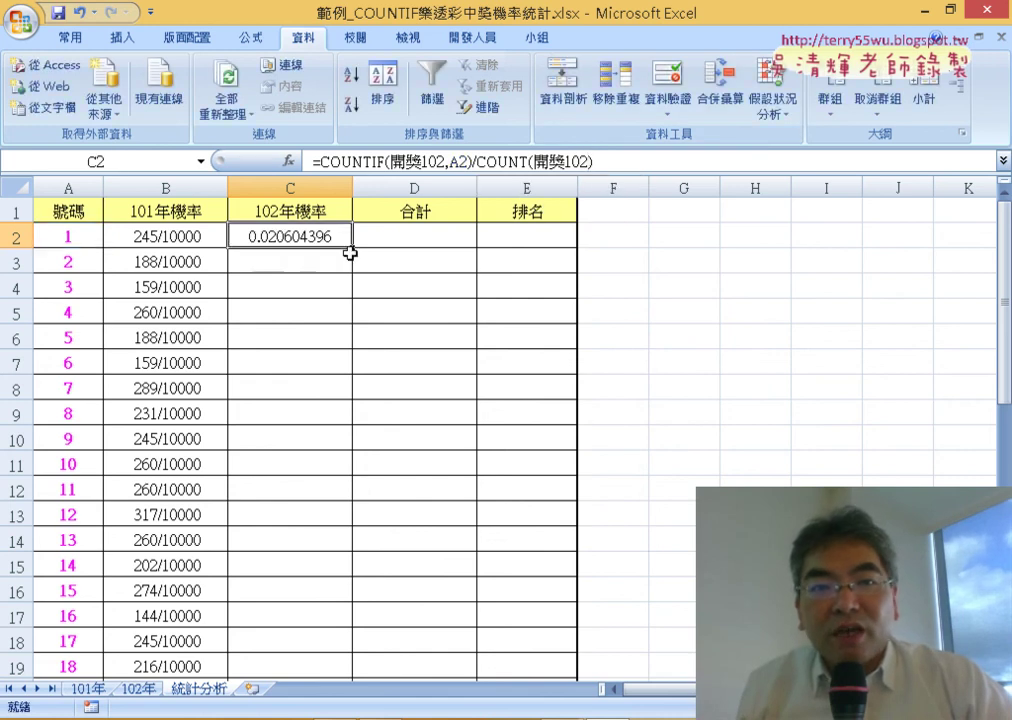
{"action": "left_click", "coordinate": [170, 237]}
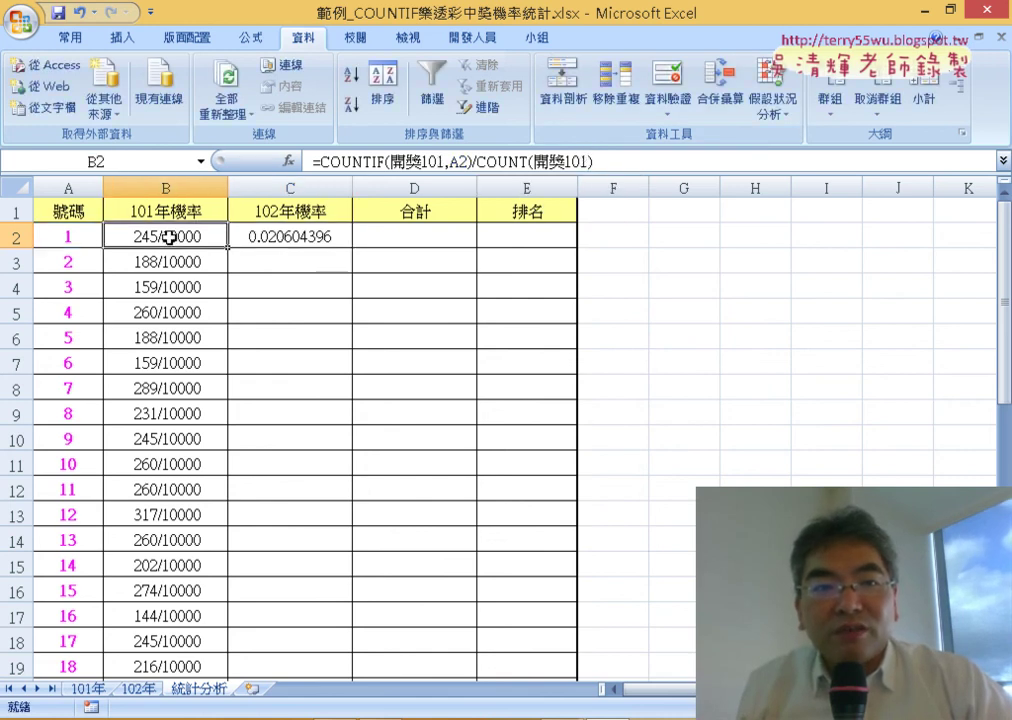
Step: Copy B2's fraction format to C2 with Format Painter and fill C2's formula down
{"action": "left_click", "coordinate": [64, 40]}
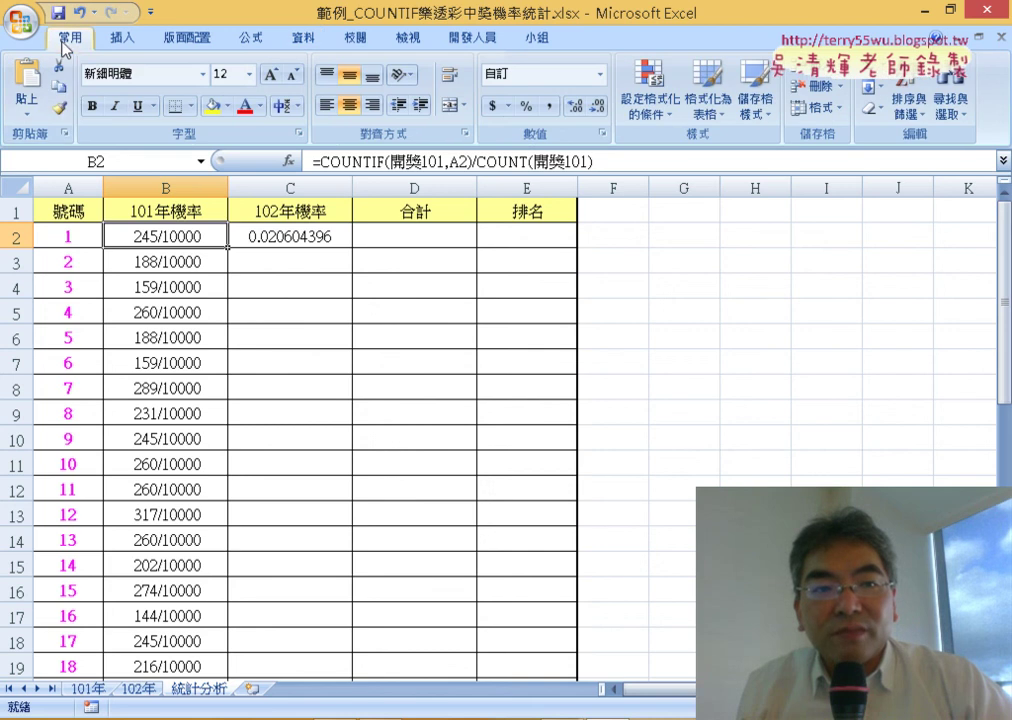
{"action": "left_click", "coordinate": [62, 111]}
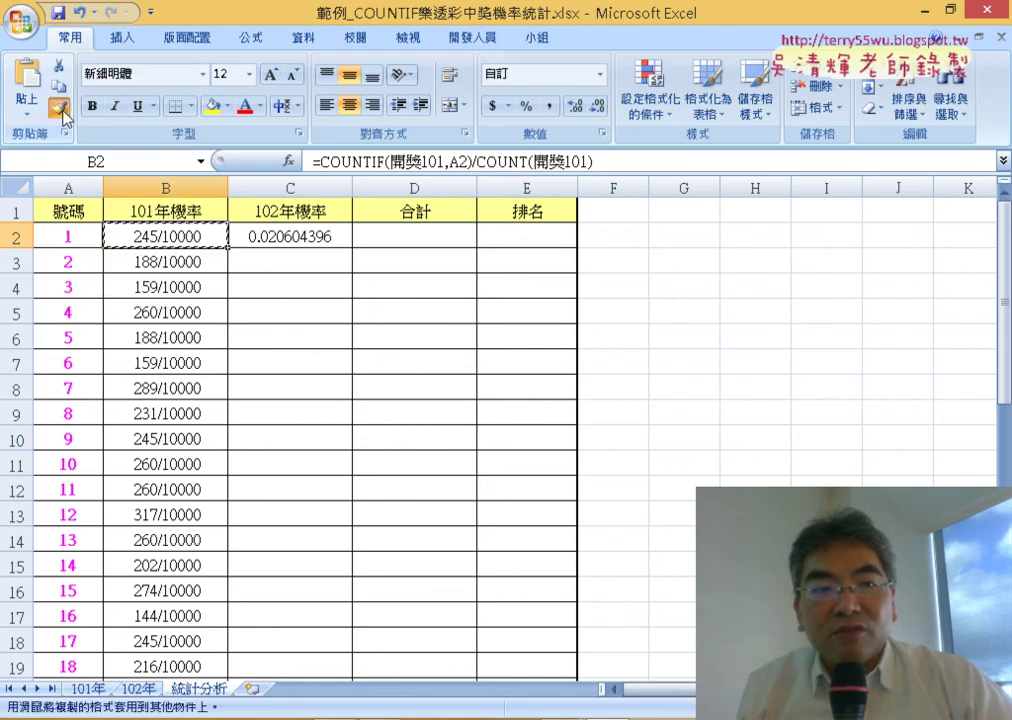
{"action": "left_click", "coordinate": [302, 233]}
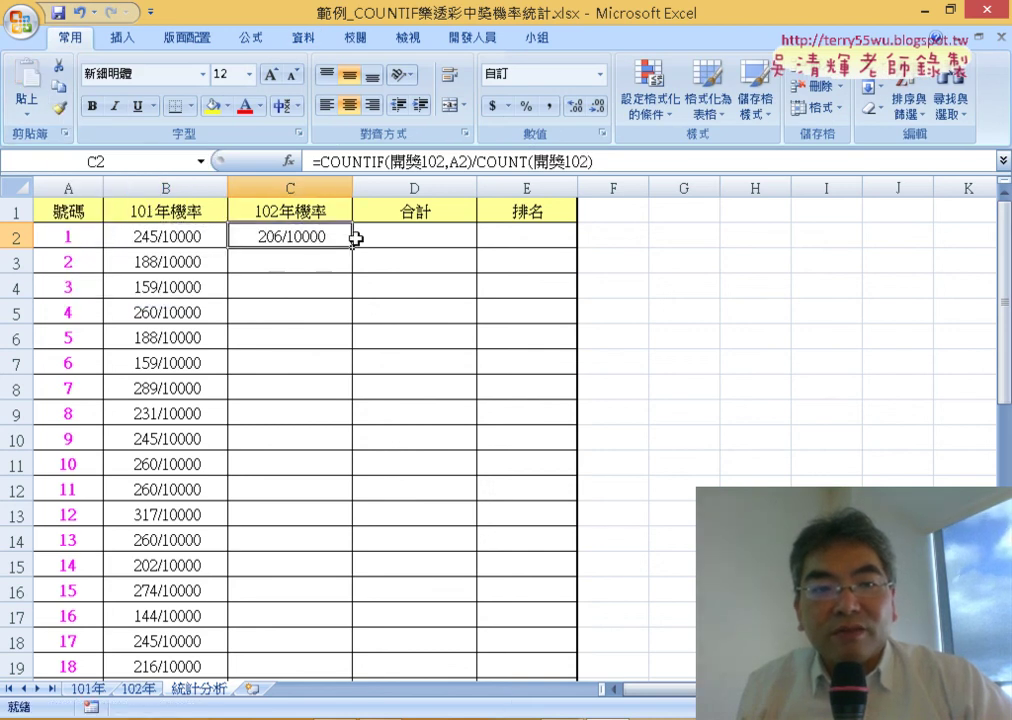
{"action": "double_click", "coordinate": [351, 246]}
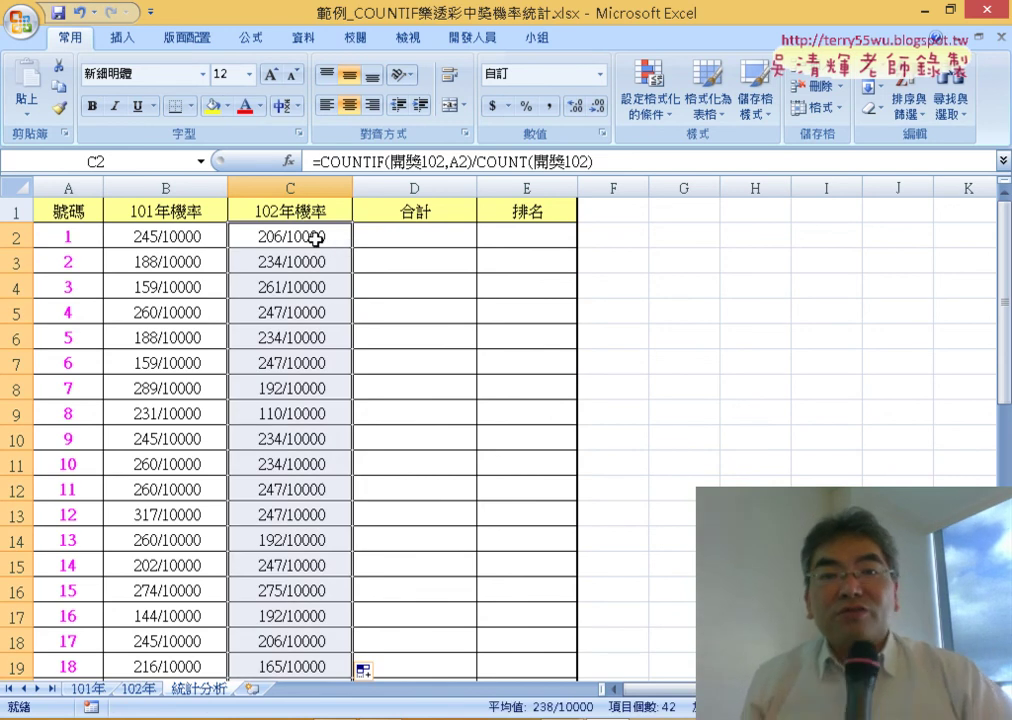
{"action": "left_click", "coordinate": [316, 236]}
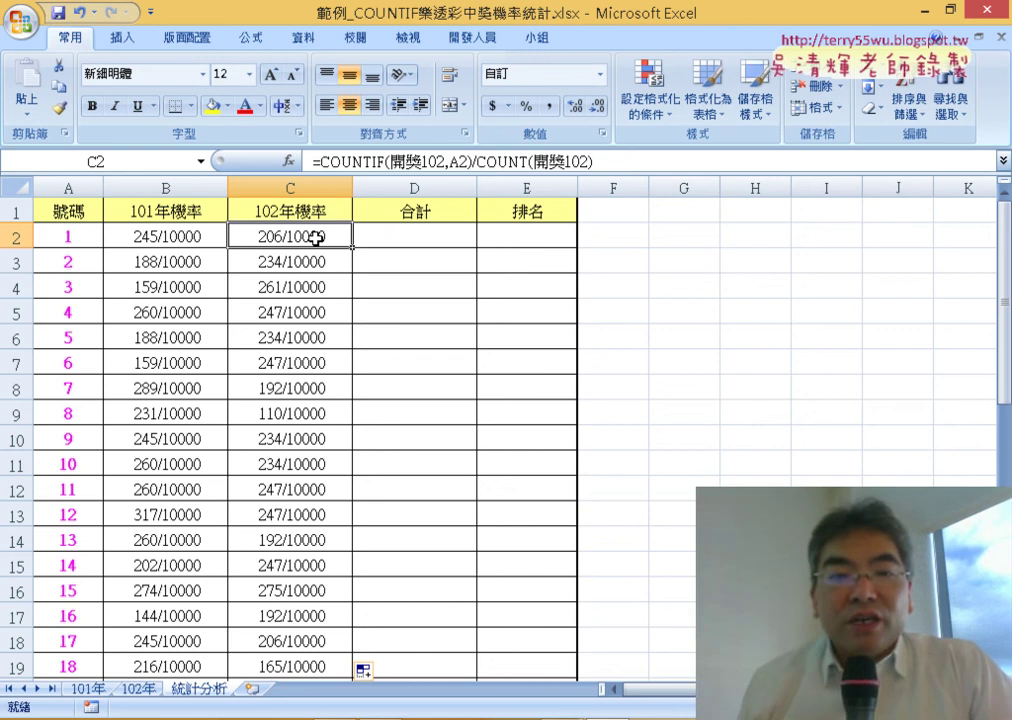
{"action": "left_click", "coordinate": [424, 242]}
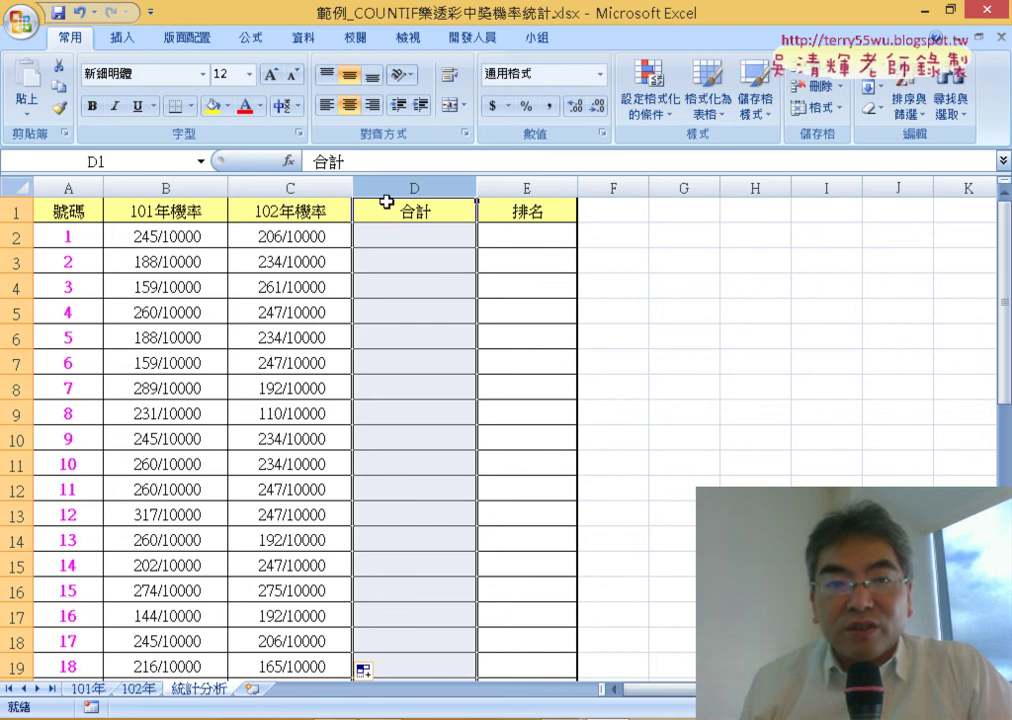
Step: Enter =B2+C2 in D2 and fill it down the 合計 column
{"action": "left_click", "coordinate": [398, 232]}
{"action": "left_click", "coordinate": [352, 157]}
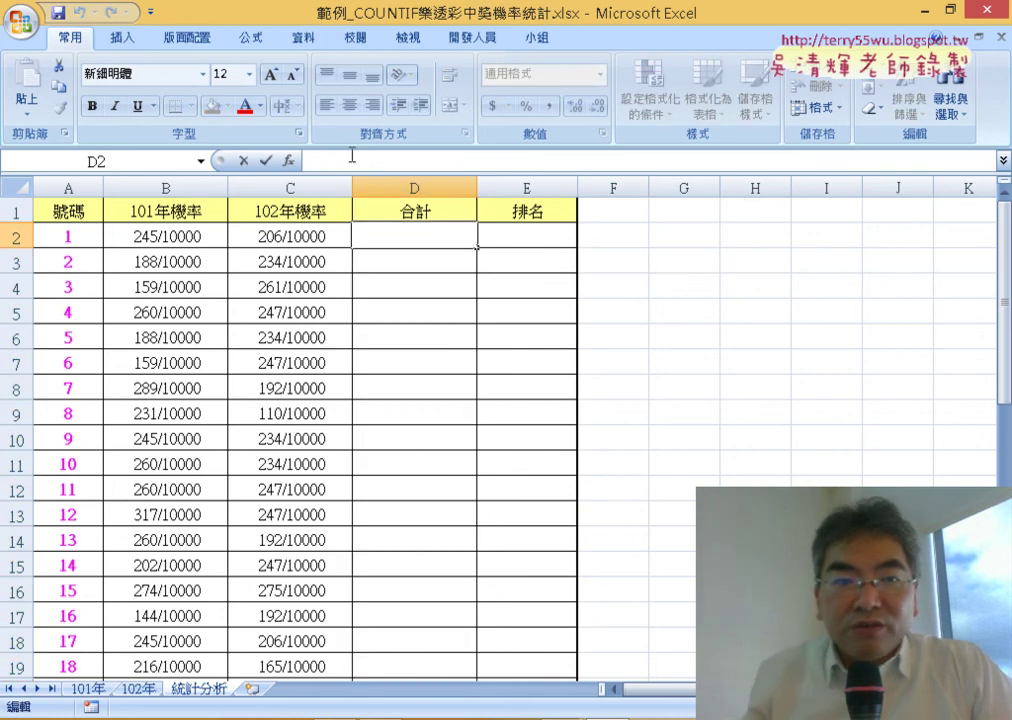
{"action": "type", "text": "="}
{"action": "left_click", "coordinate": [210, 235]}
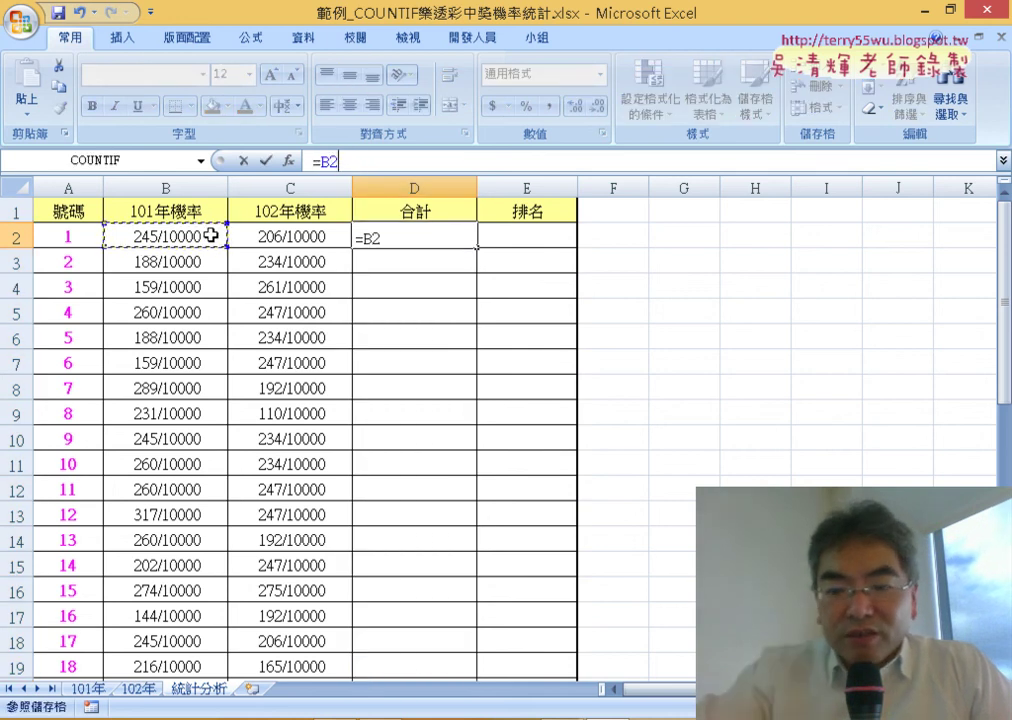
{"action": "type", "text": "+"}
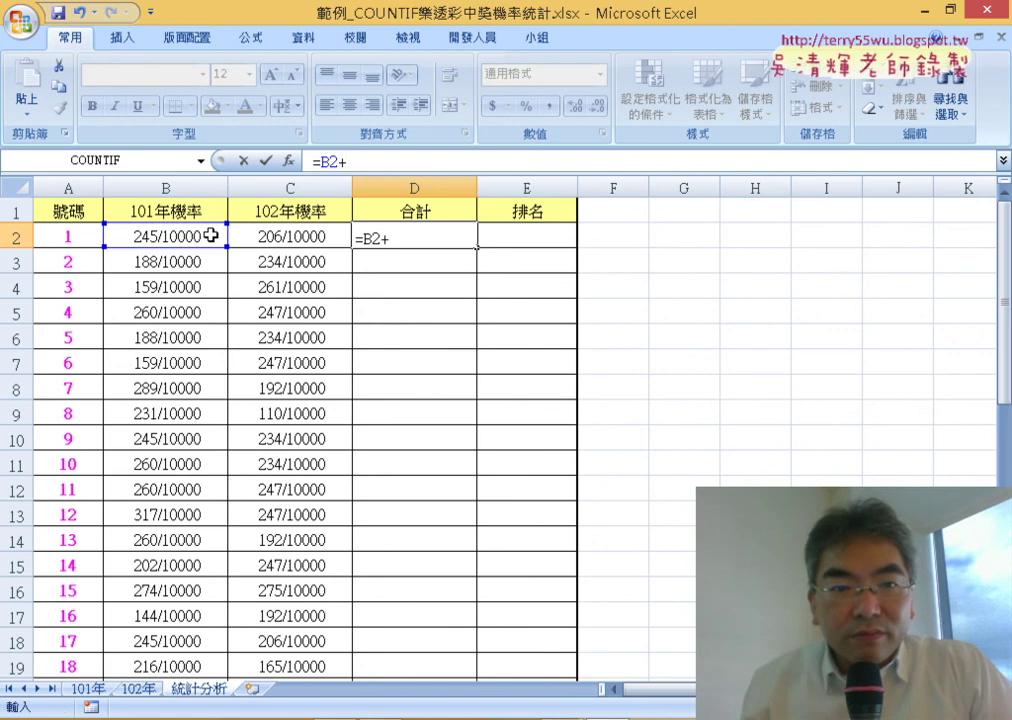
{"action": "left_click", "coordinate": [305, 232]}
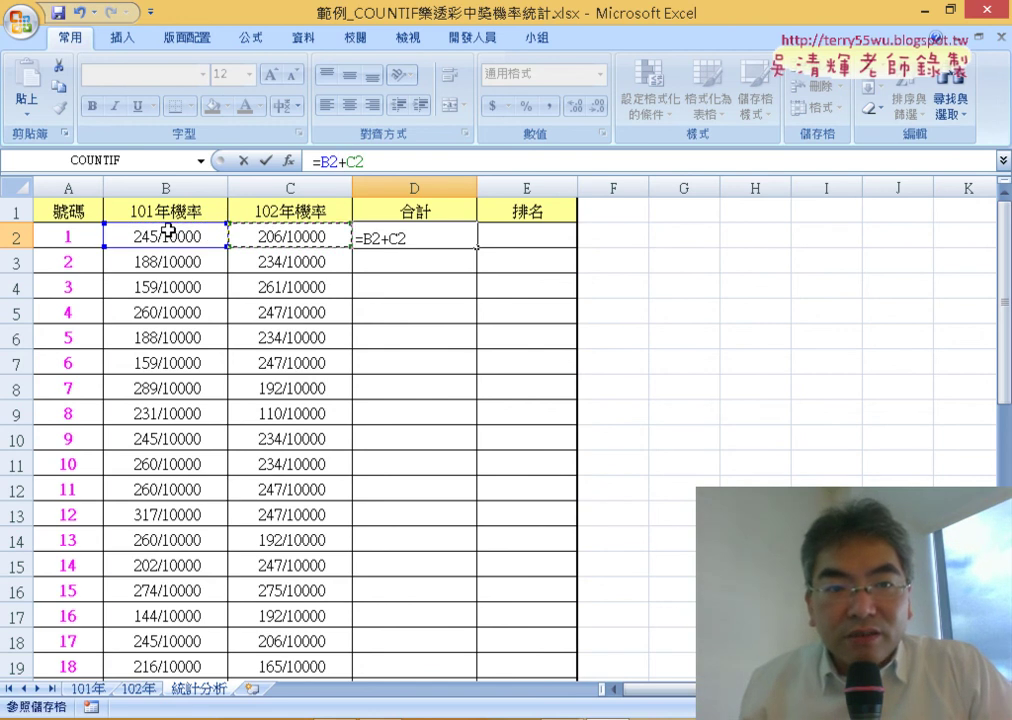
{"action": "left_click", "coordinate": [265, 161]}
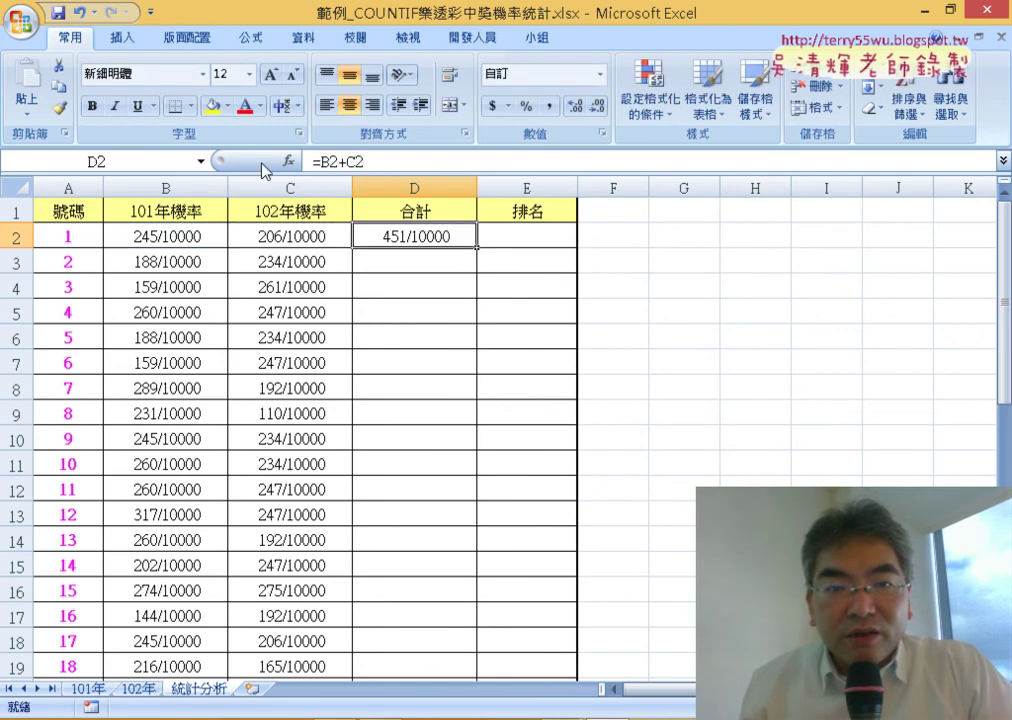
{"action": "double_click", "coordinate": [479, 253]}
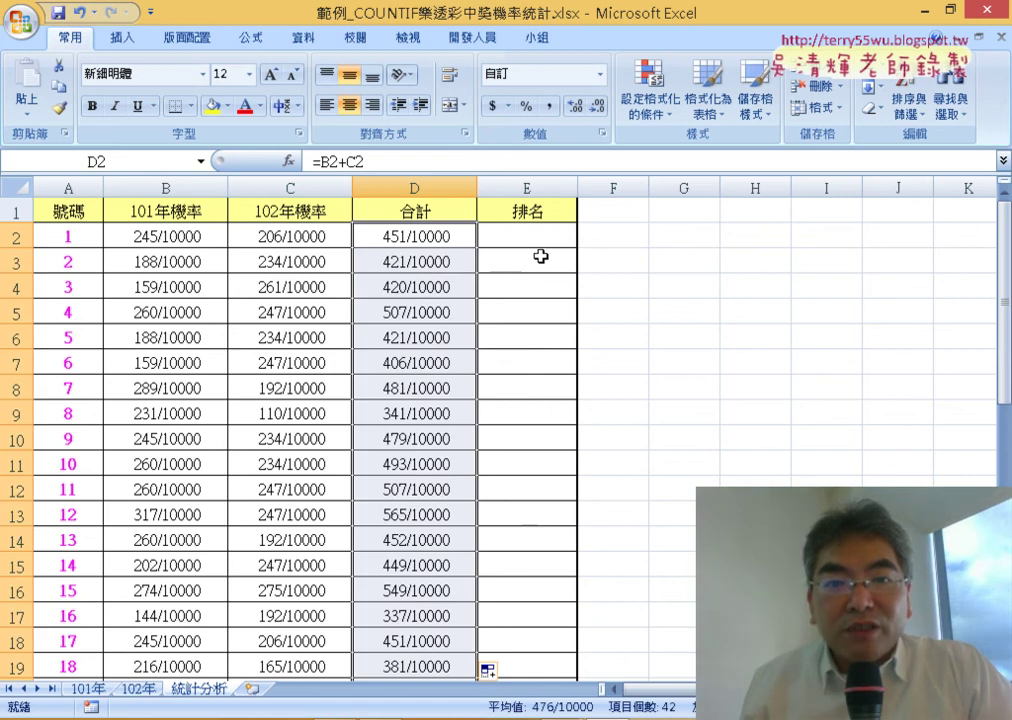
{"action": "left_click", "coordinate": [544, 235]}
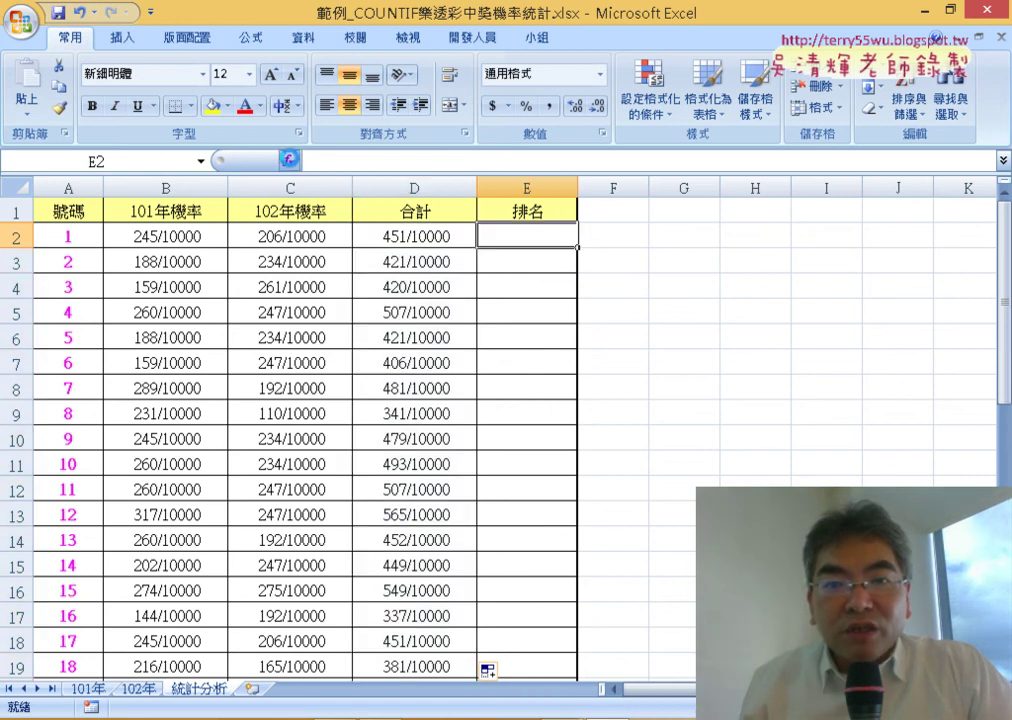
Step: Start a RANK function in E2, picked from the 統計 (statistical) category
{"action": "left_click", "coordinate": [289, 159]}
{"action": "left_click", "coordinate": [660, 105]}
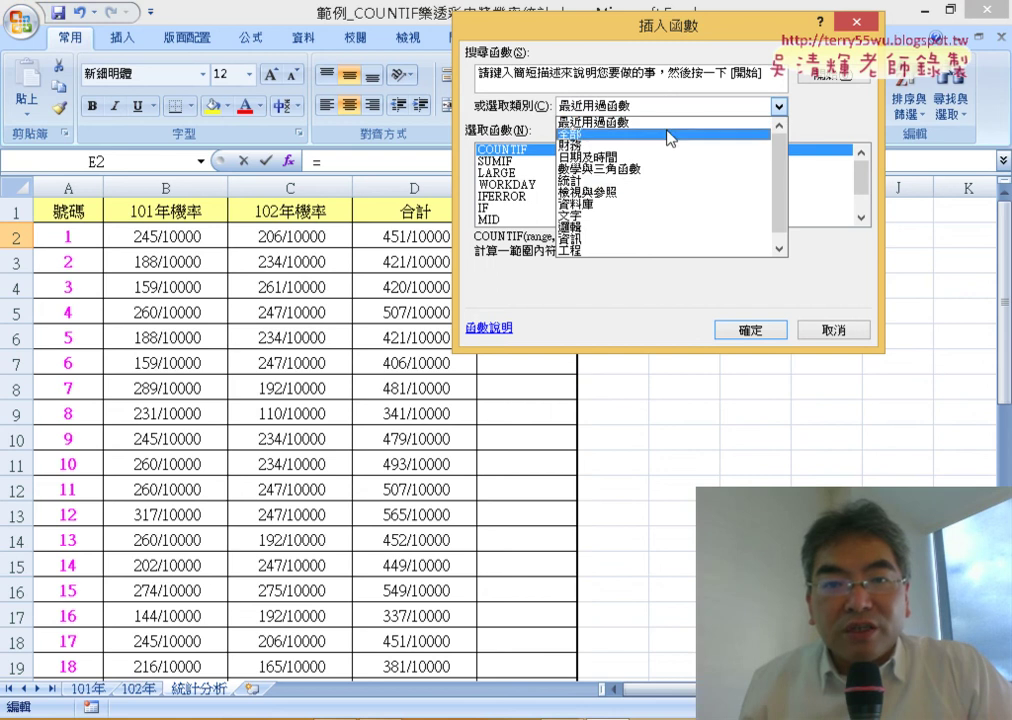
{"action": "left_click", "coordinate": [662, 182]}
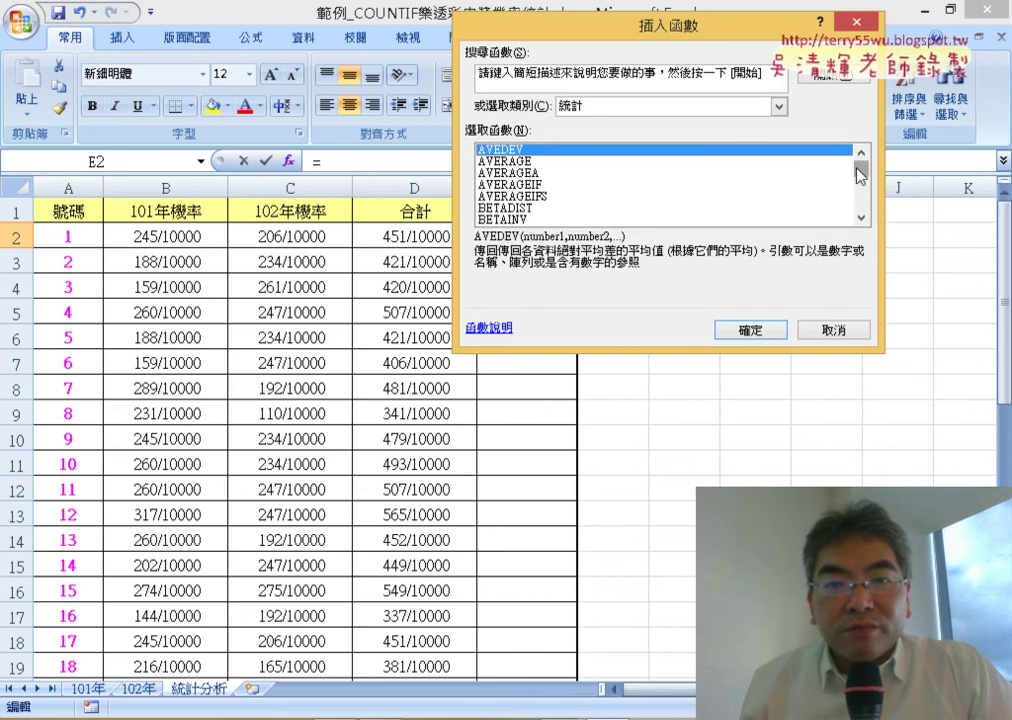
{"action": "left_click_drag", "start_coordinate": [857, 176], "coordinate": [866, 196]}
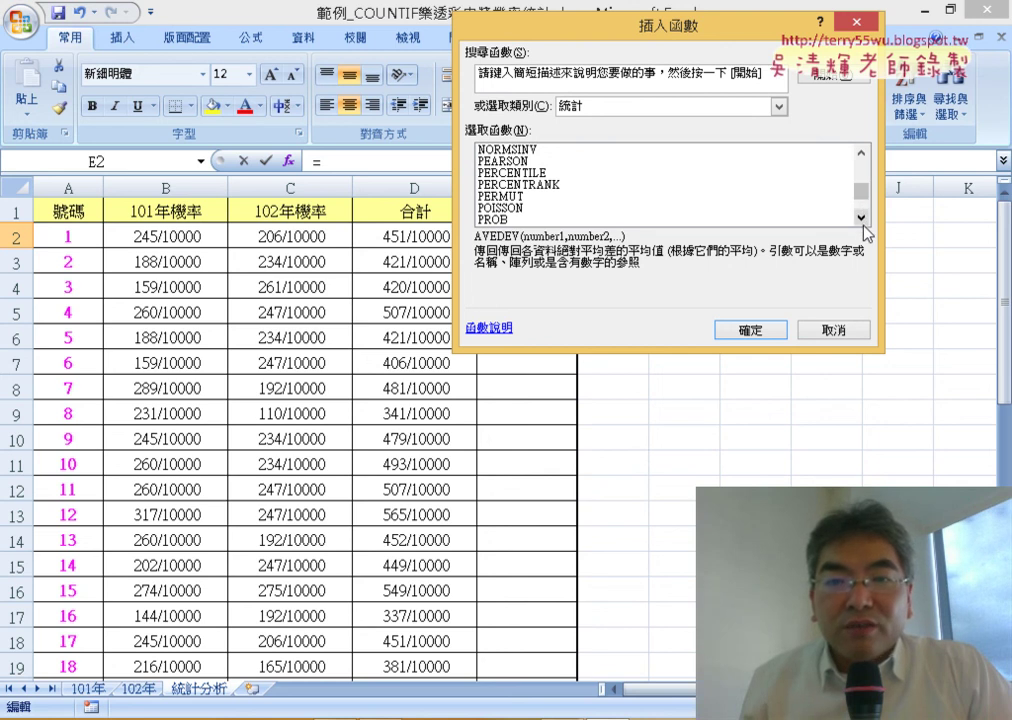
{"action": "left_click", "coordinate": [861, 219]}
{"action": "left_click", "coordinate": [861, 219]}
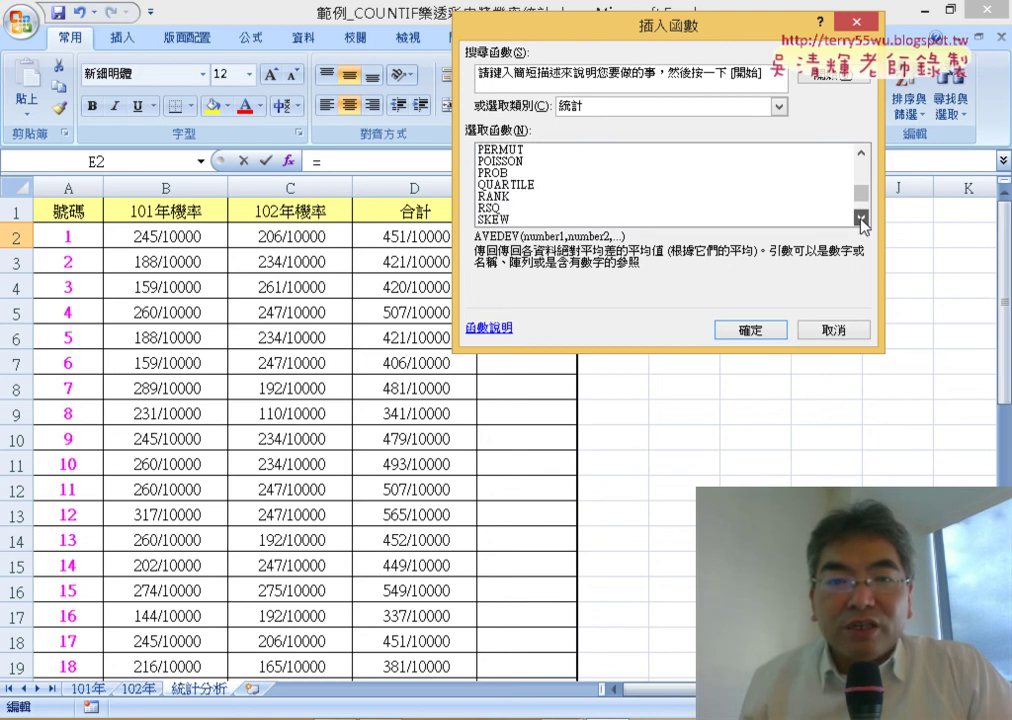
{"action": "left_click", "coordinate": [557, 197]}
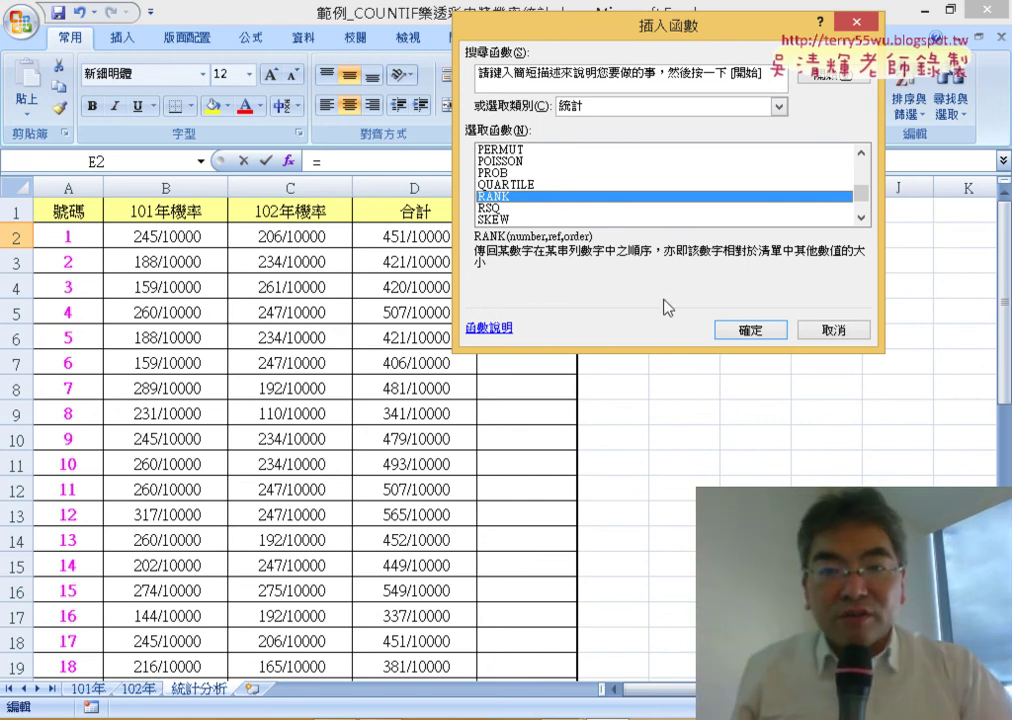
{"action": "left_click", "coordinate": [751, 330]}
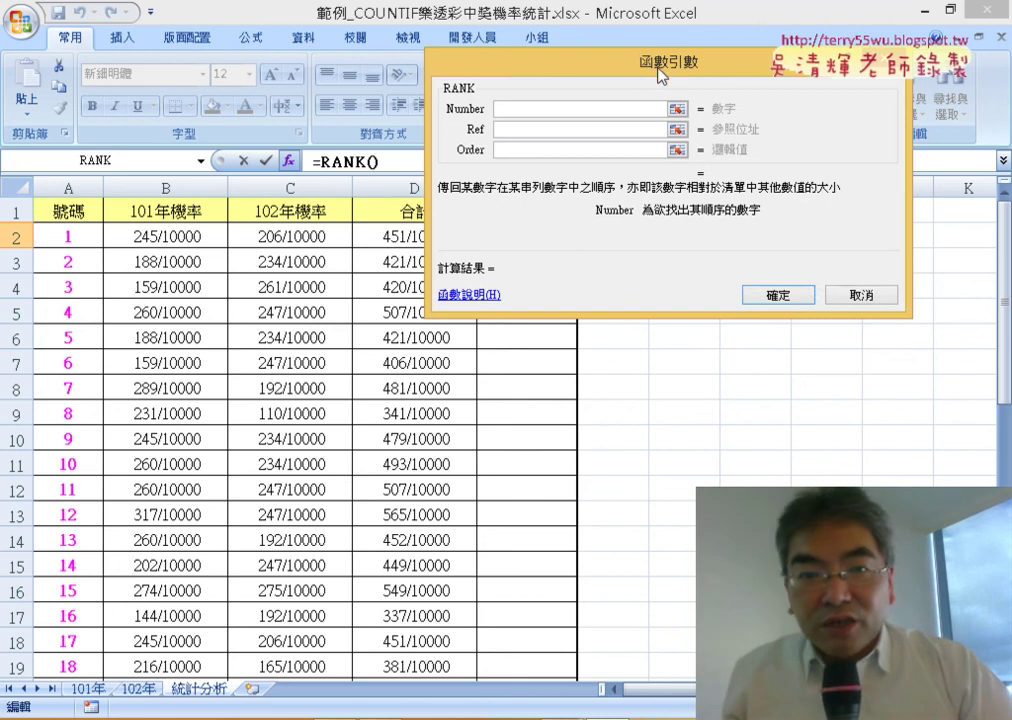
Step: Set RANK's Number to D2 and its Ref to the totals range D2:D43
{"action": "left_click_drag", "start_coordinate": [657, 68], "coordinate": [813, 77]}
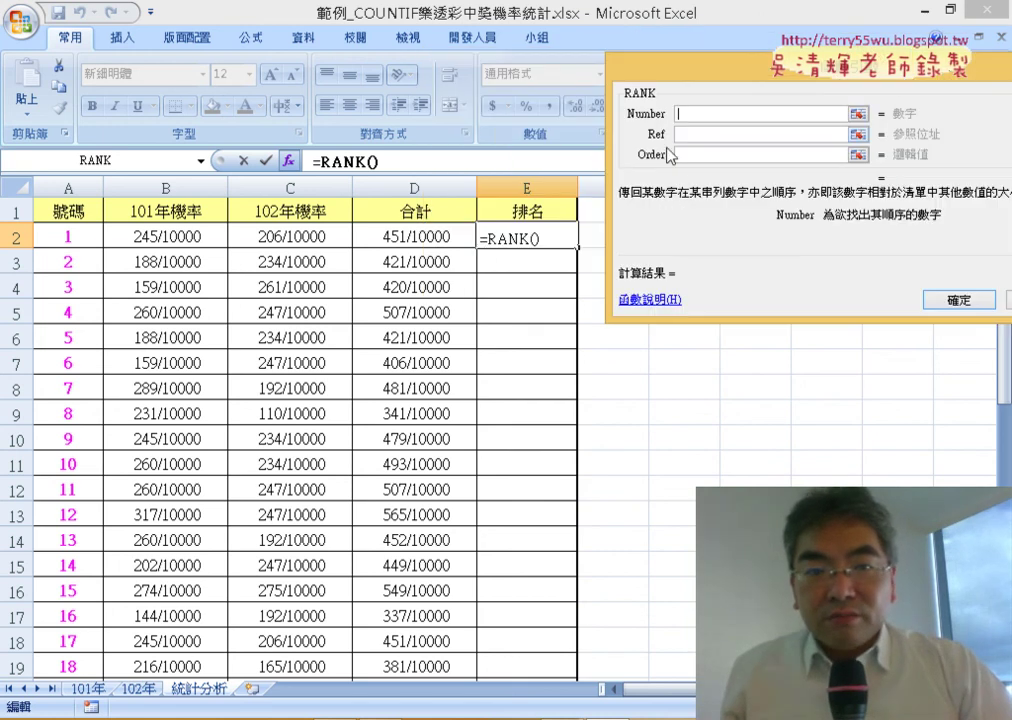
{"action": "left_click", "coordinate": [416, 238]}
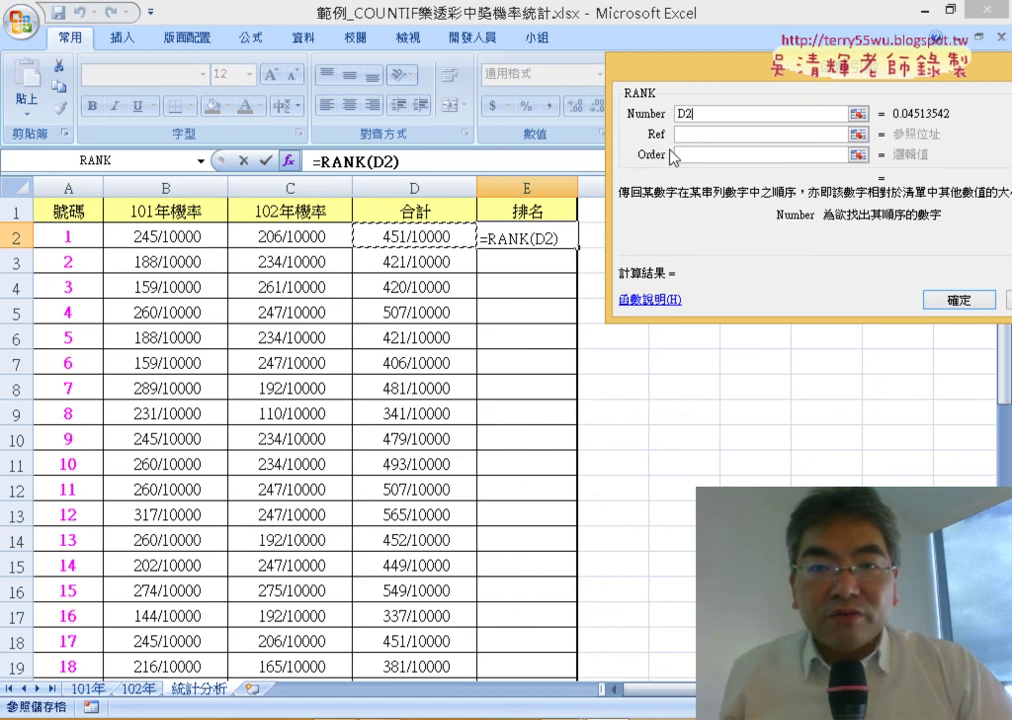
{"action": "left_click", "coordinate": [689, 133]}
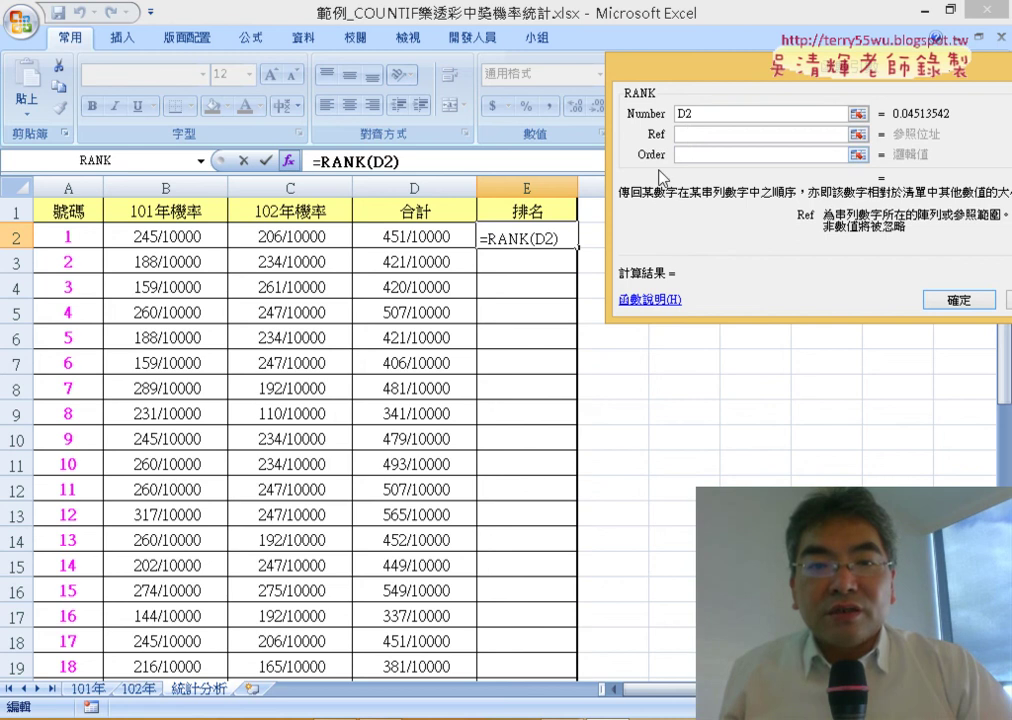
{"action": "left_click", "coordinate": [416, 236]}
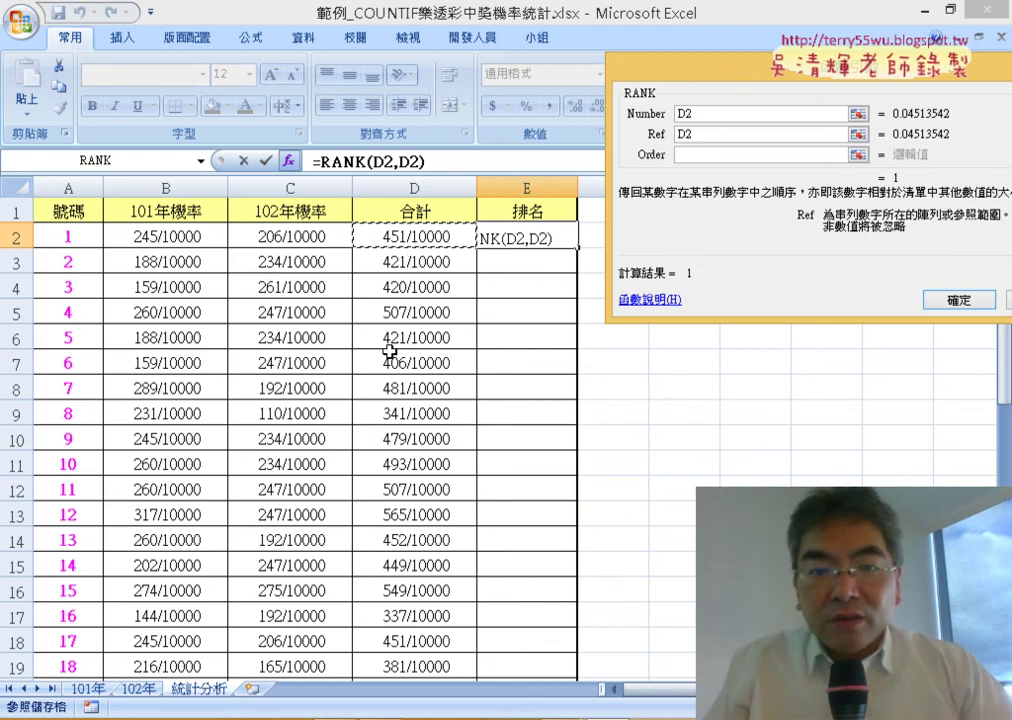
{"action": "key", "text": "ctrl+shift+Down"}
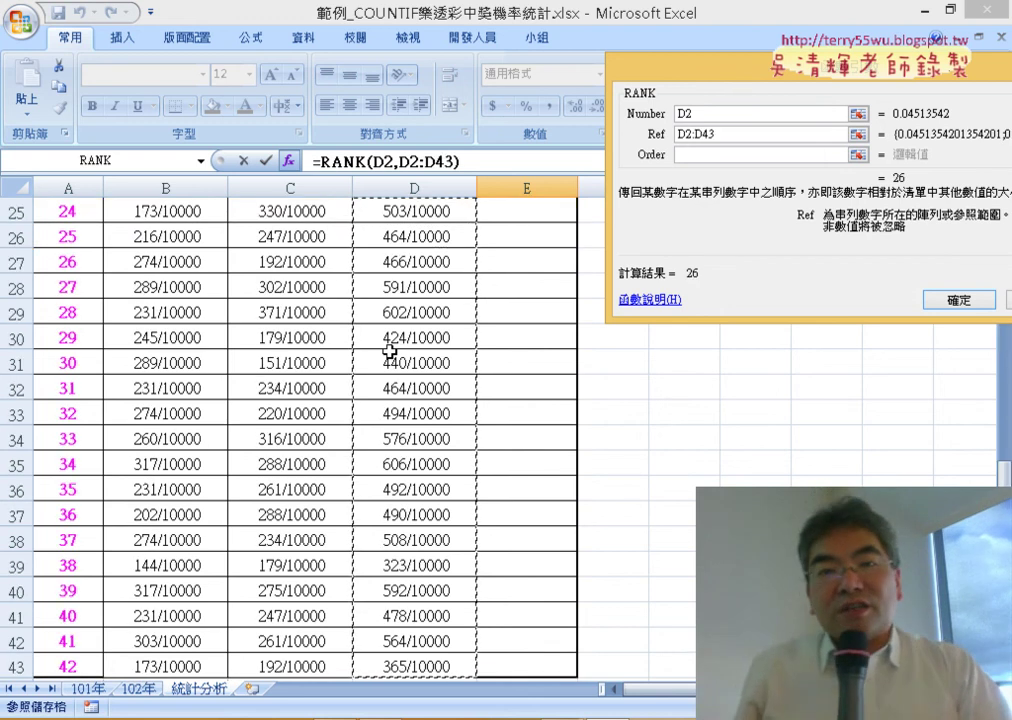
{"action": "scroll", "coordinate": [450, 277], "scroll_direction": "up", "scroll_amount": 8}
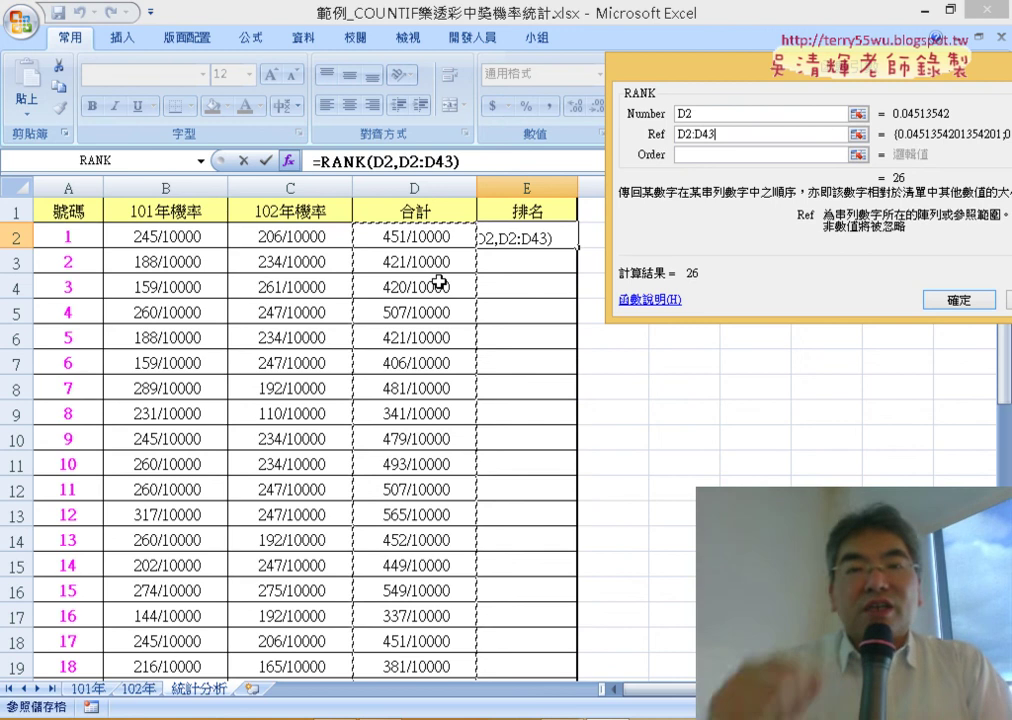
Step: Lock the Ref rows as D$2:D$43 and move the arguments dialog aside
{"action": "left_click", "coordinate": [687, 132]}
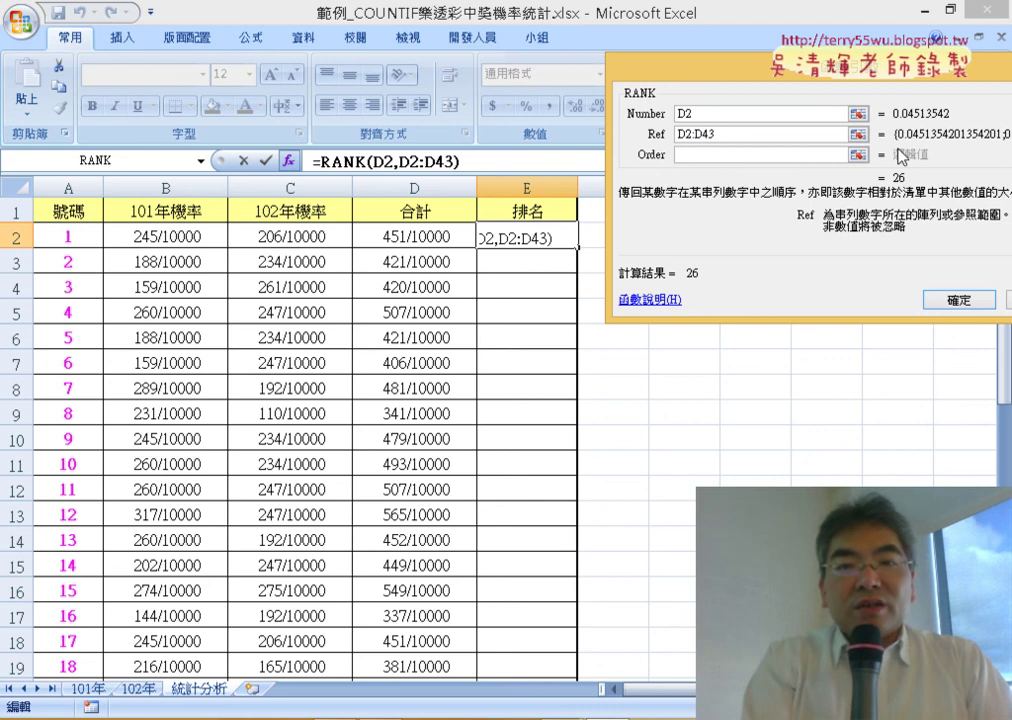
{"action": "type", "text": "$"}
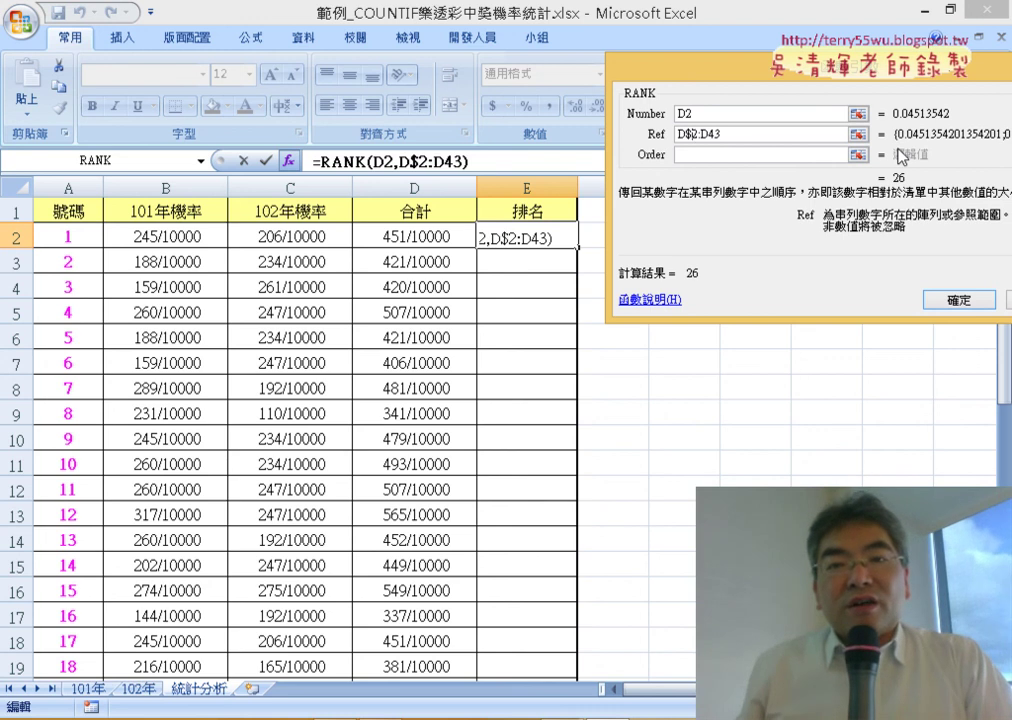
{"action": "left_click_drag", "start_coordinate": [712, 134], "coordinate": [676, 134]}
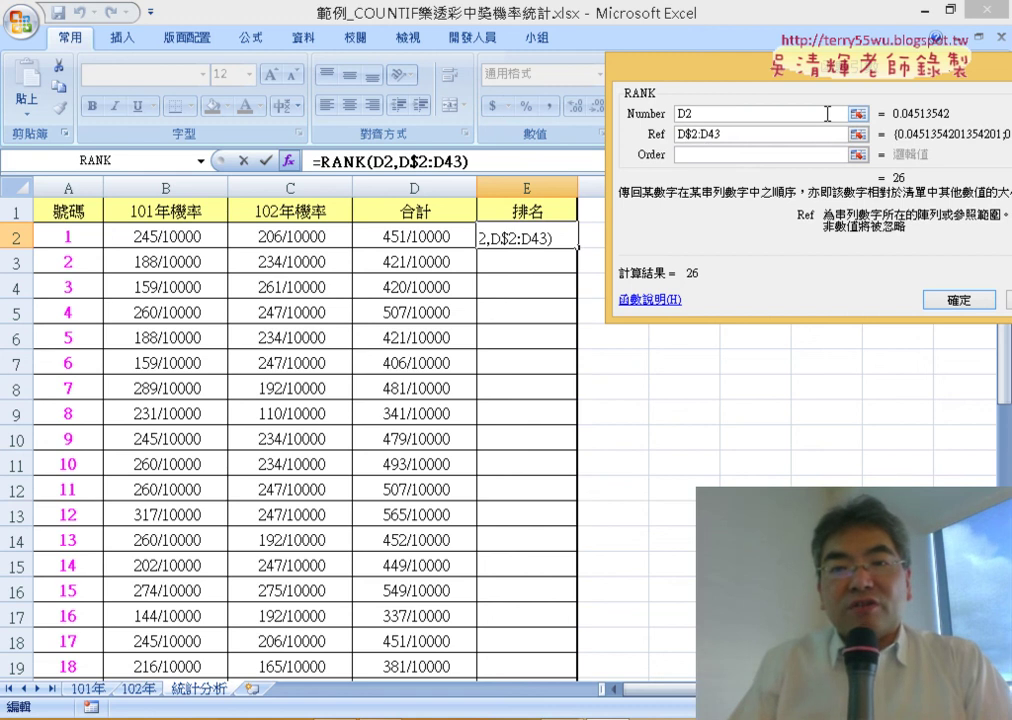
{"action": "type", "text": "$"}
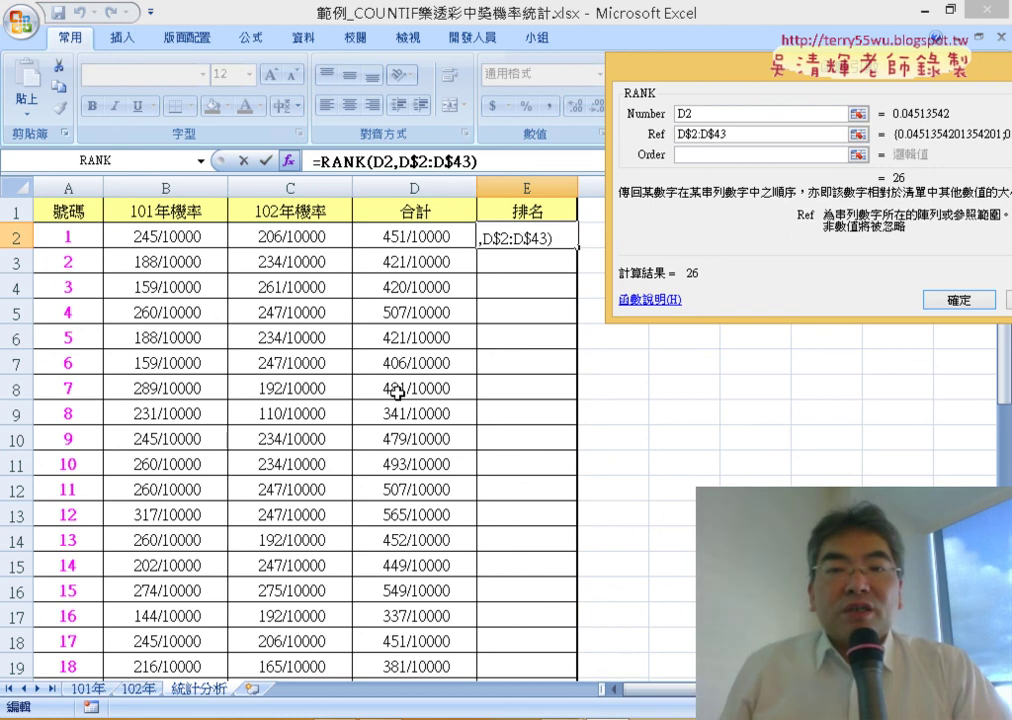
{"action": "left_click", "coordinate": [727, 156]}
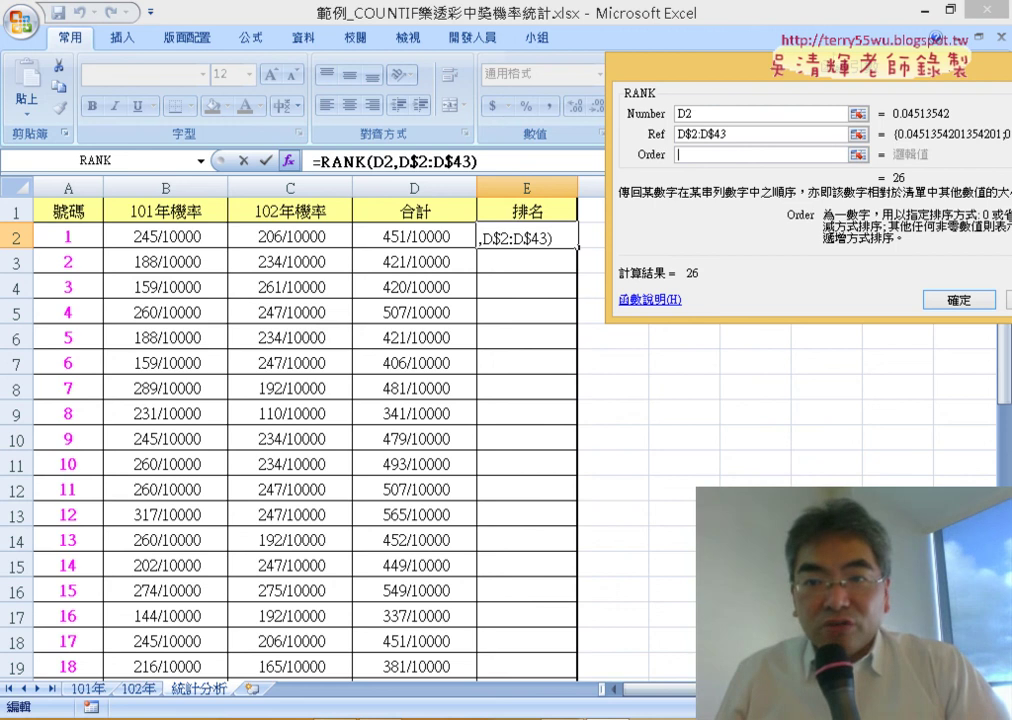
{"action": "left_click_drag", "start_coordinate": [656, 62], "coordinate": [346, 58]}
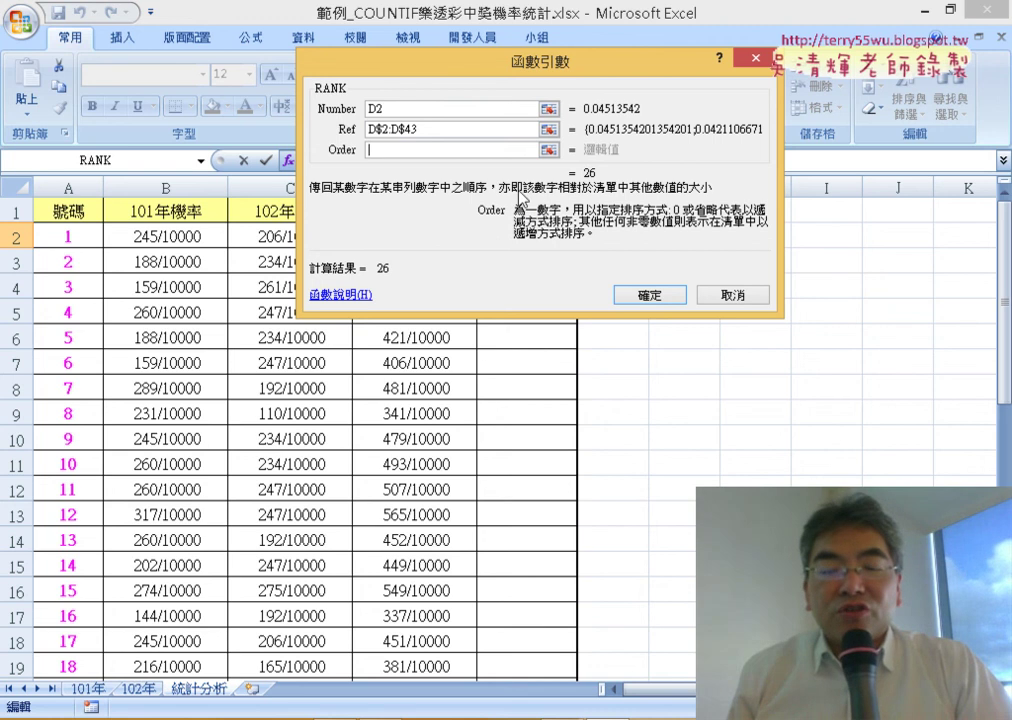
Step: Confirm =RANK(D2,D$2:D$43) in E2 and fill it down the 排名 column
{"action": "left_click", "coordinate": [667, 300]}
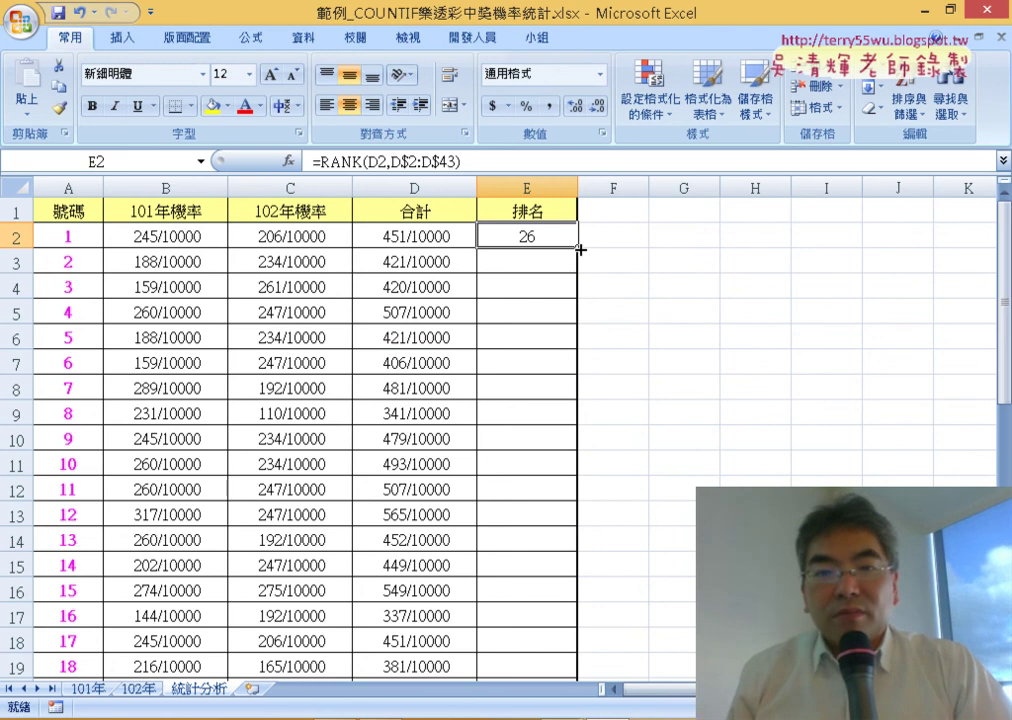
{"action": "double_click", "coordinate": [581, 251]}
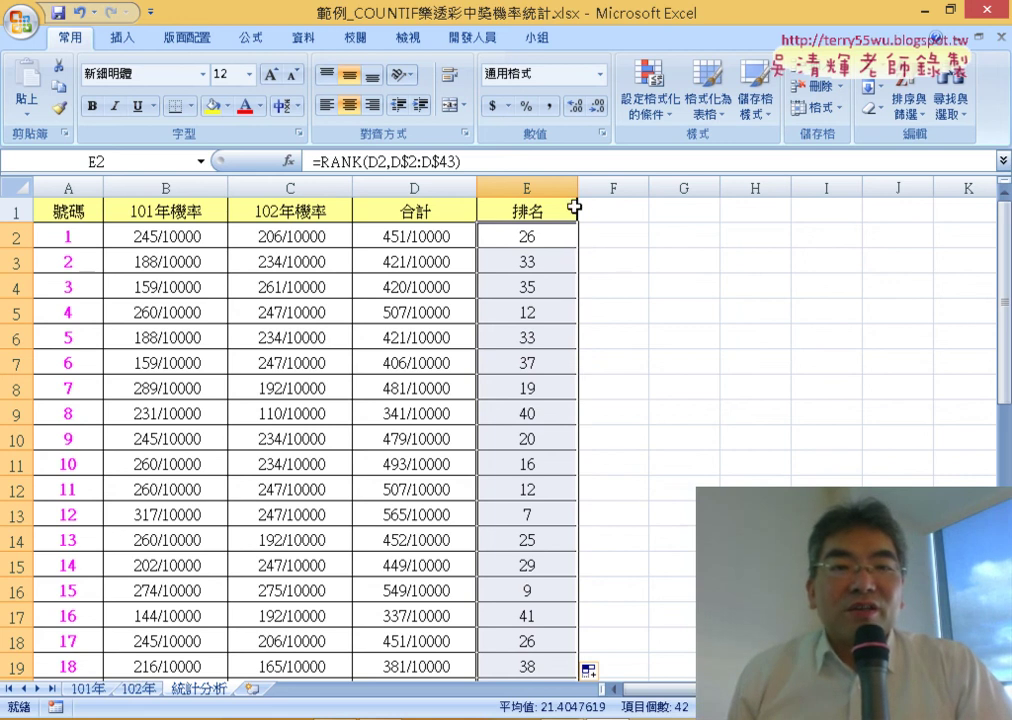
{"action": "left_click", "coordinate": [573, 208]}
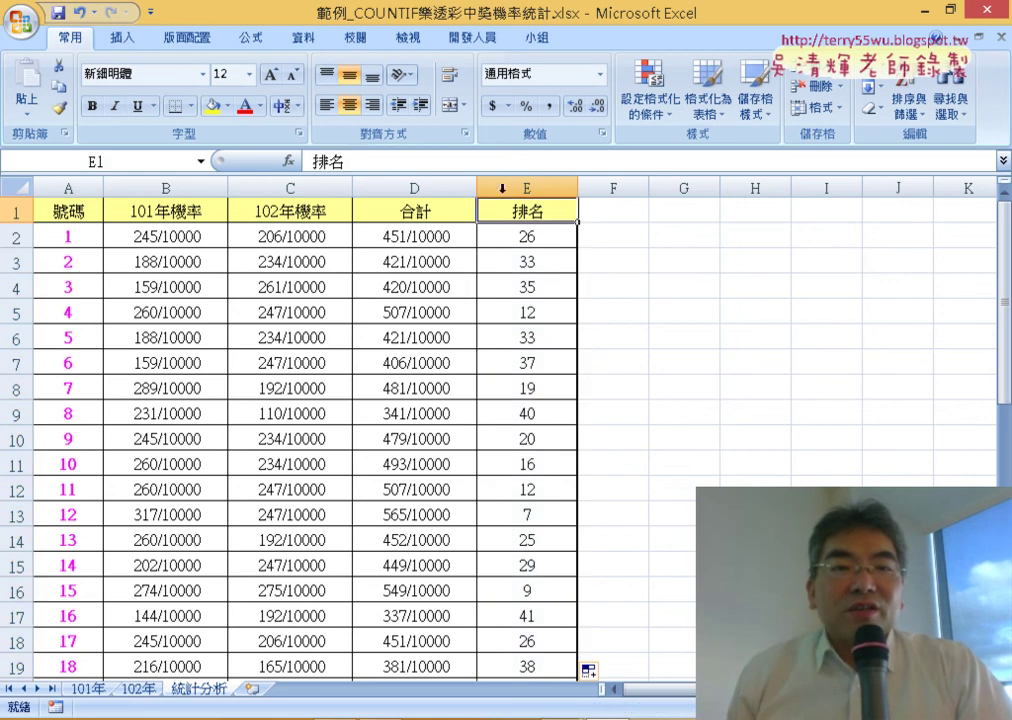
Step: Turn on AutoFilter and filter 排名 to ranks less than or equal to 7
{"action": "left_click", "coordinate": [300, 38]}
{"action": "left_click", "coordinate": [435, 88]}
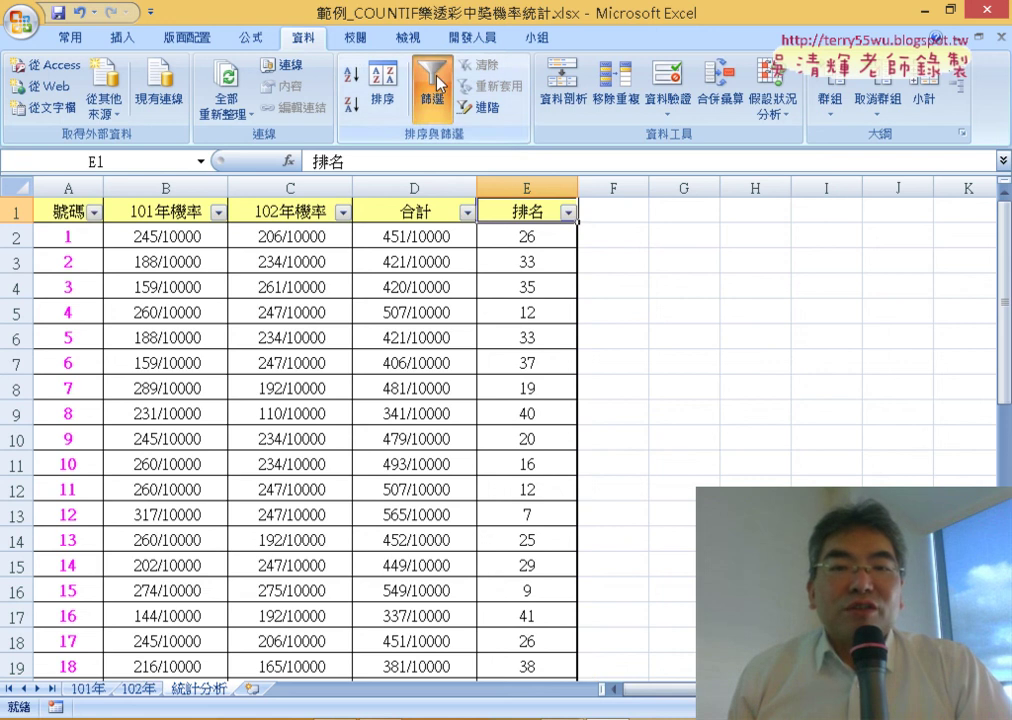
{"action": "left_click", "coordinate": [568, 212]}
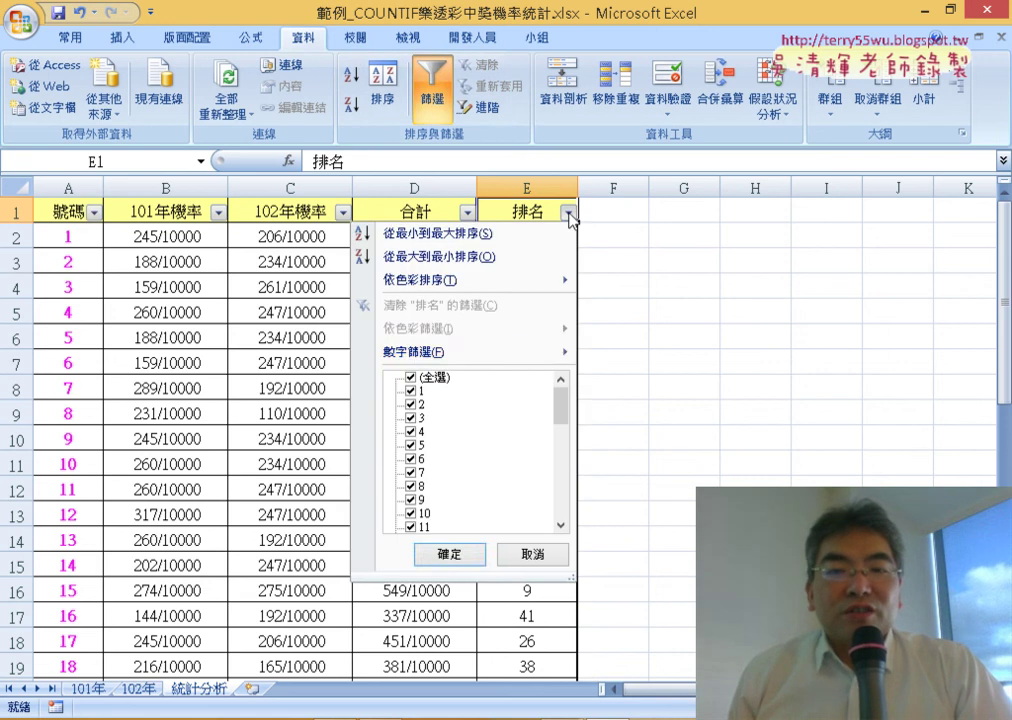
{"action": "mouse_move", "coordinate": [506, 353]}
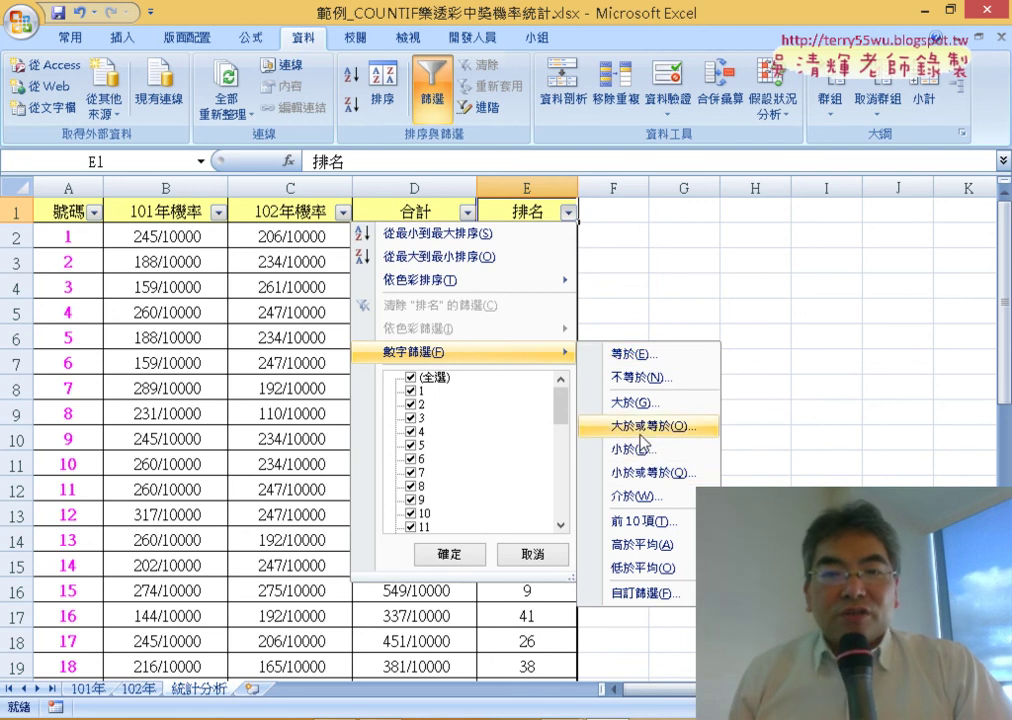
{"action": "left_click", "coordinate": [642, 472]}
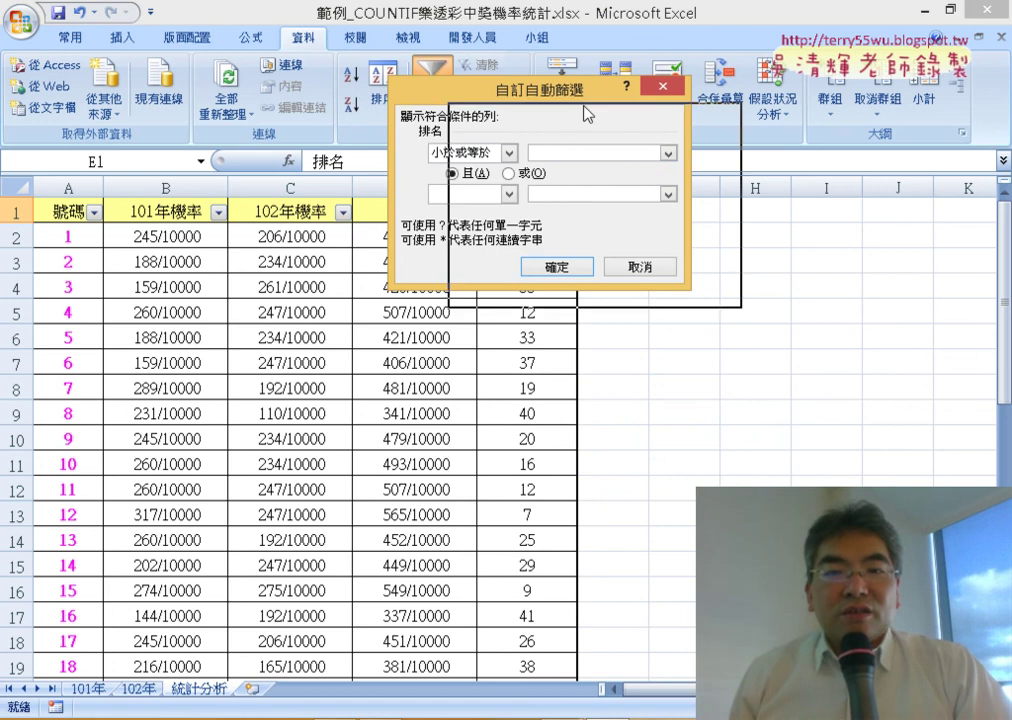
{"action": "left_click_drag", "start_coordinate": [547, 112], "coordinate": [752, 145]}
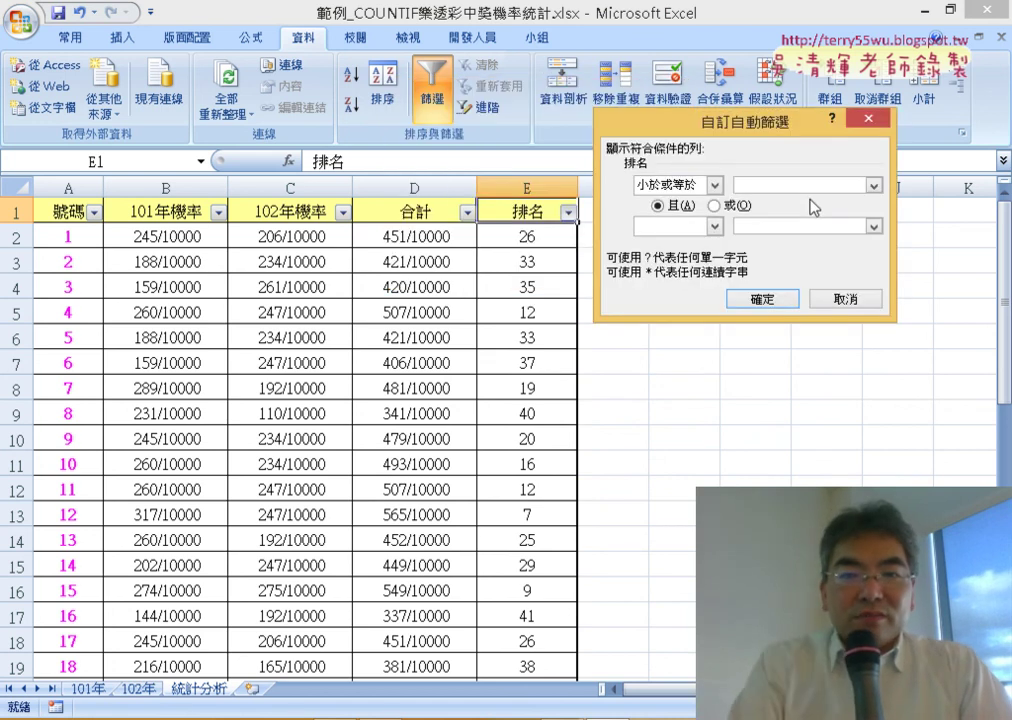
{"action": "type", "text": "7"}
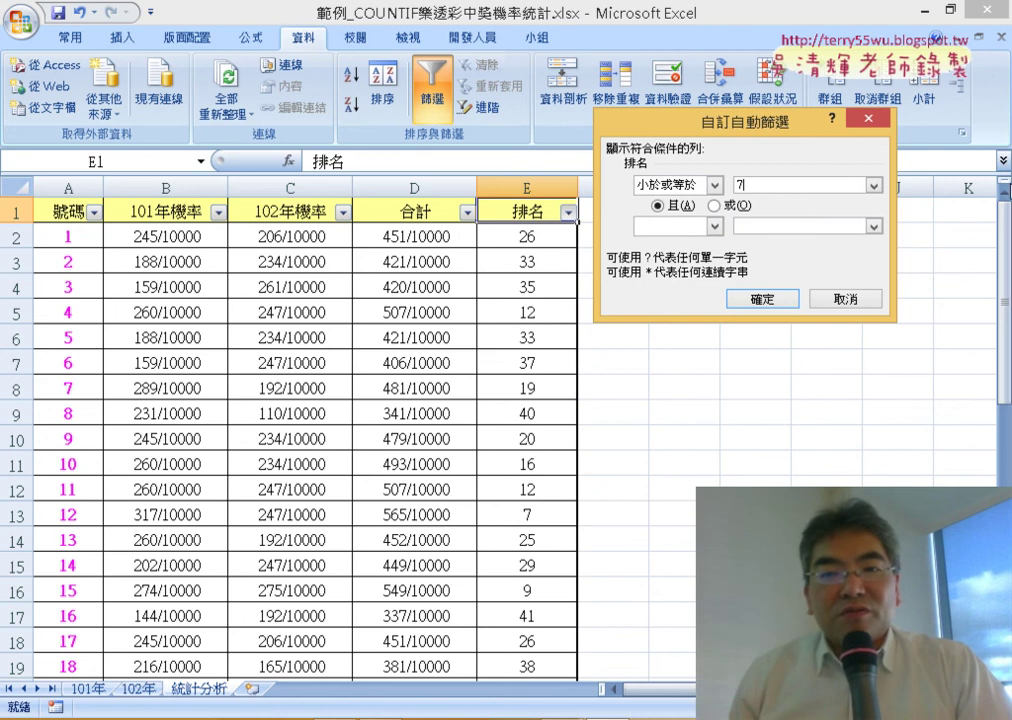
{"action": "left_click", "coordinate": [780, 302]}
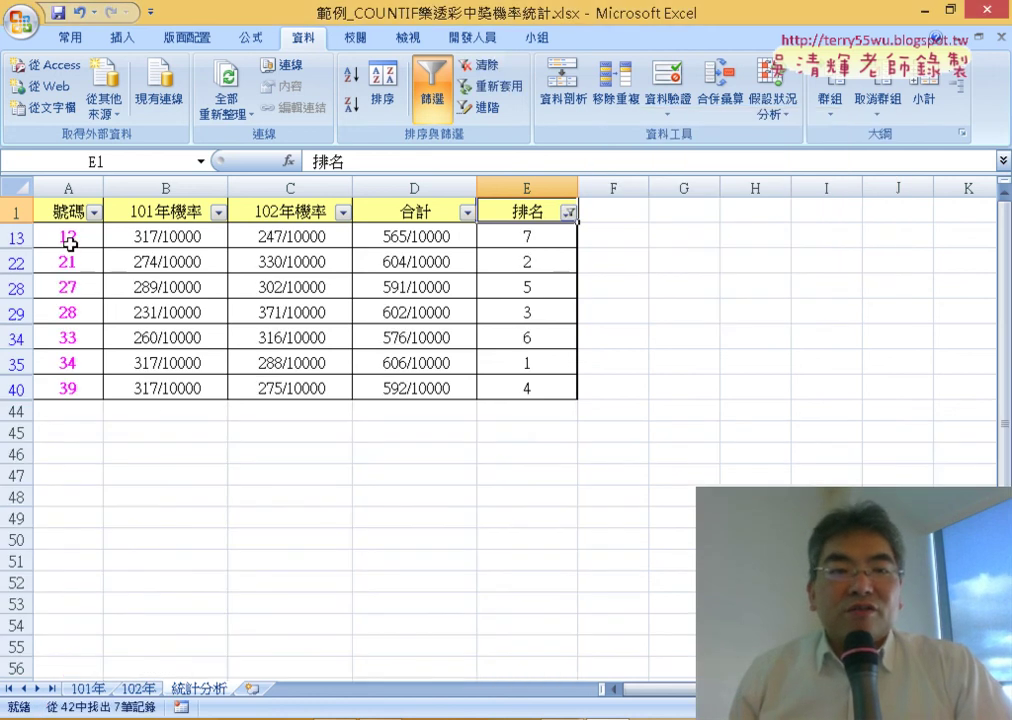
{"action": "left_click_drag", "start_coordinate": [70, 243], "coordinate": [78, 388]}
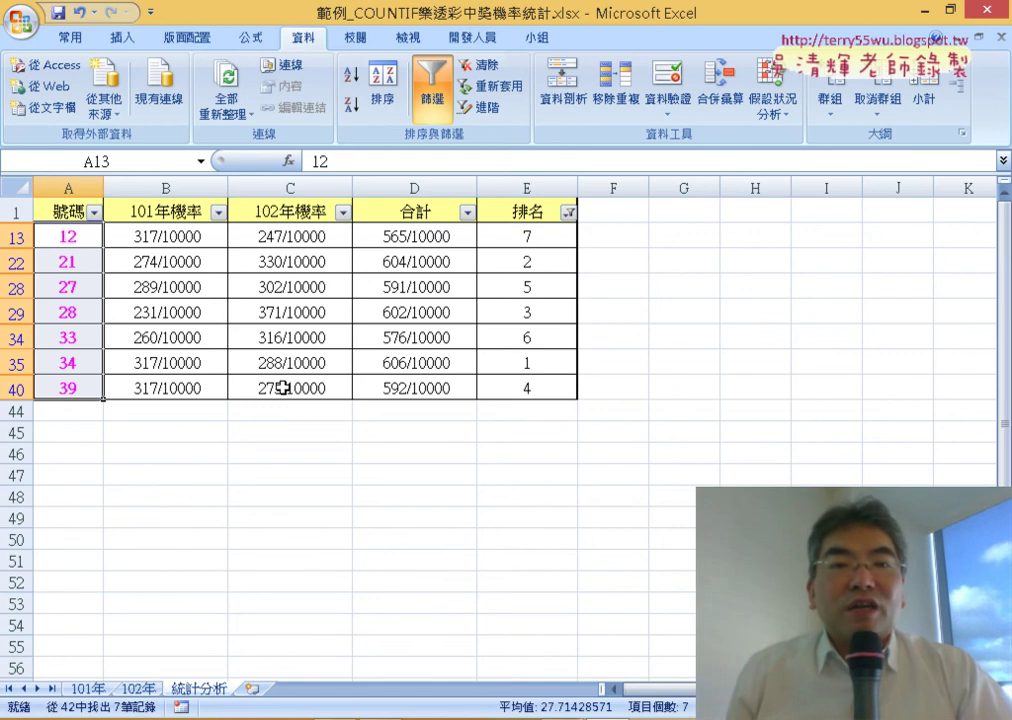
Step: Clear the rank filter by toggling Filter off and on, showing all numbers again
{"action": "left_click", "coordinate": [433, 100]}
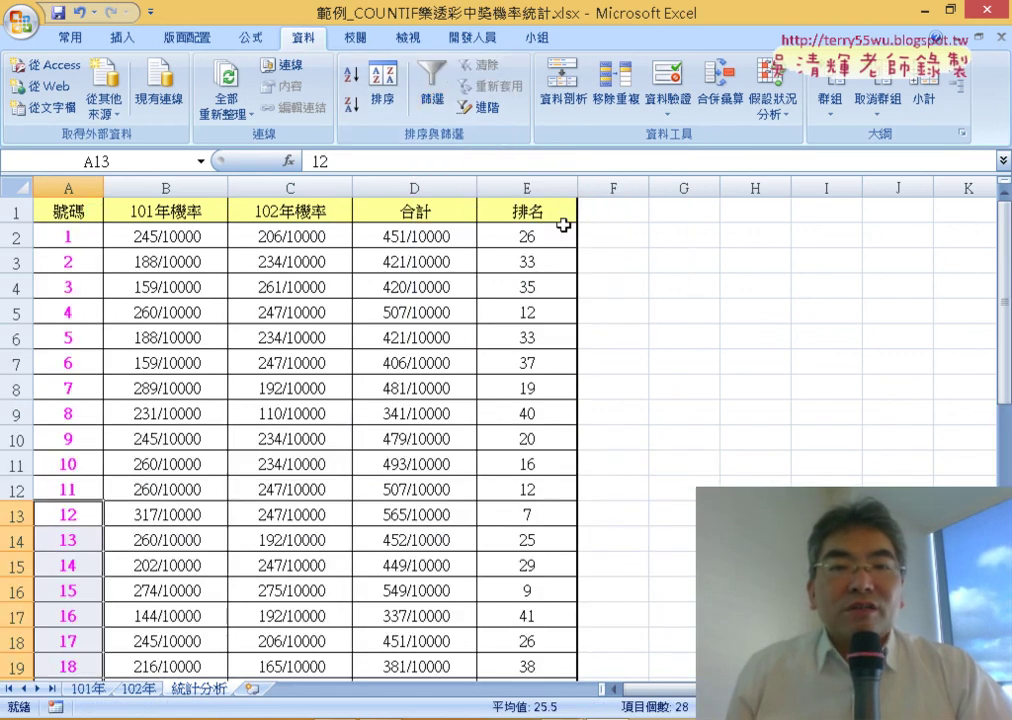
{"action": "left_click", "coordinate": [524, 211]}
{"action": "left_click", "coordinate": [433, 100]}
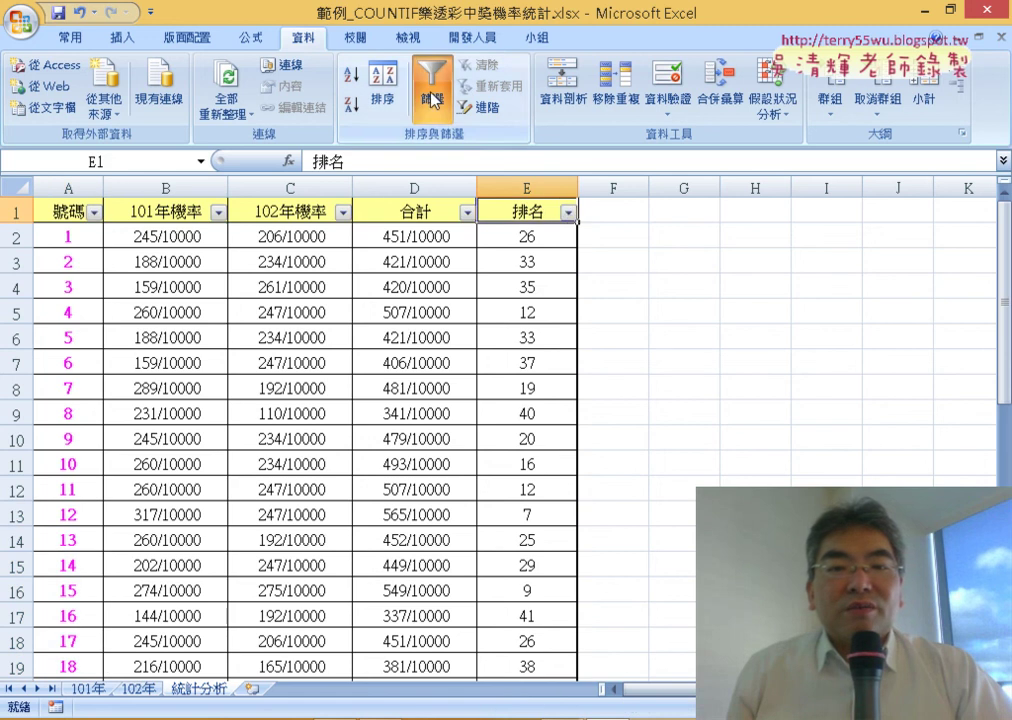
{"action": "left_click", "coordinate": [567, 212]}
{"action": "mouse_move", "coordinate": [547, 358]}
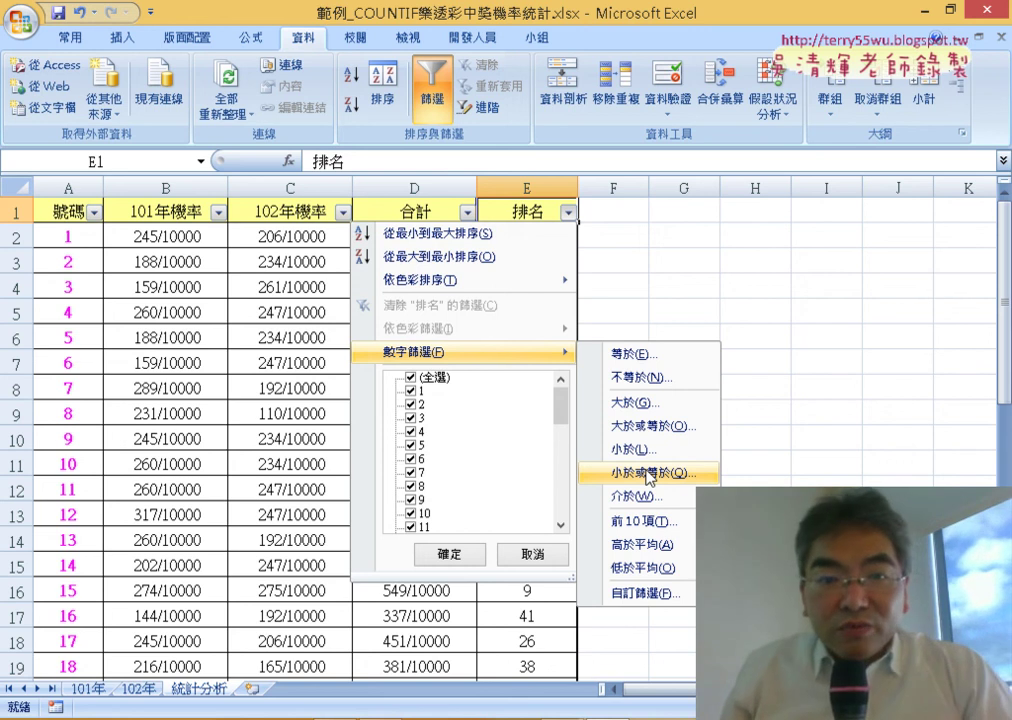
{"action": "left_click", "coordinate": [700, 290]}
{"action": "left_click", "coordinate": [432, 240]}
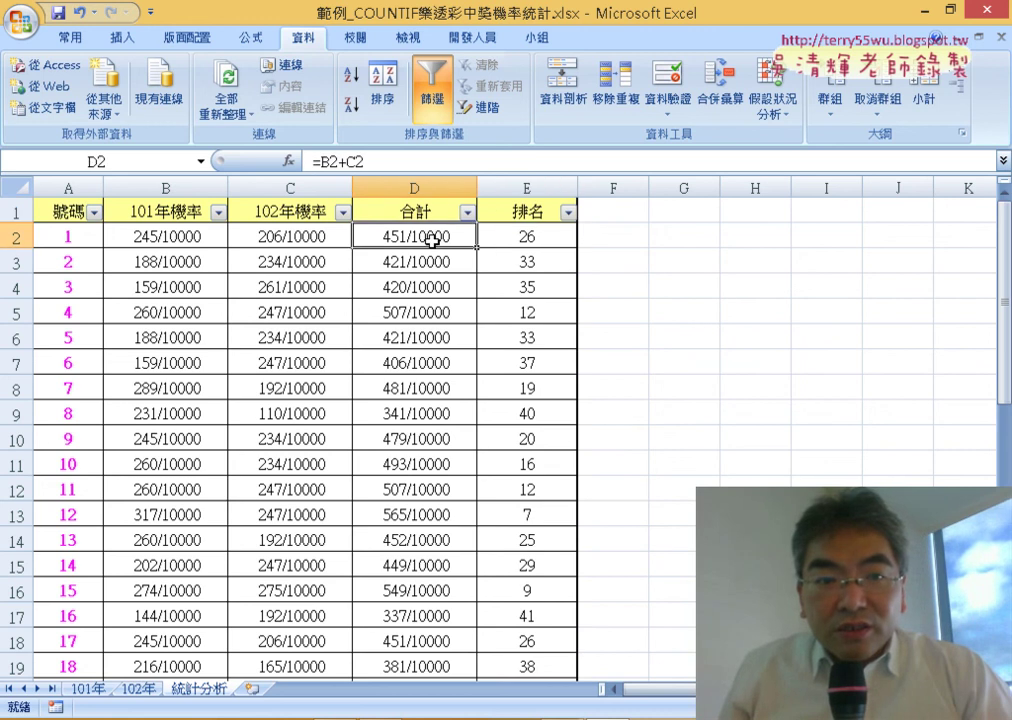
{"action": "left_click", "coordinate": [178, 228]}
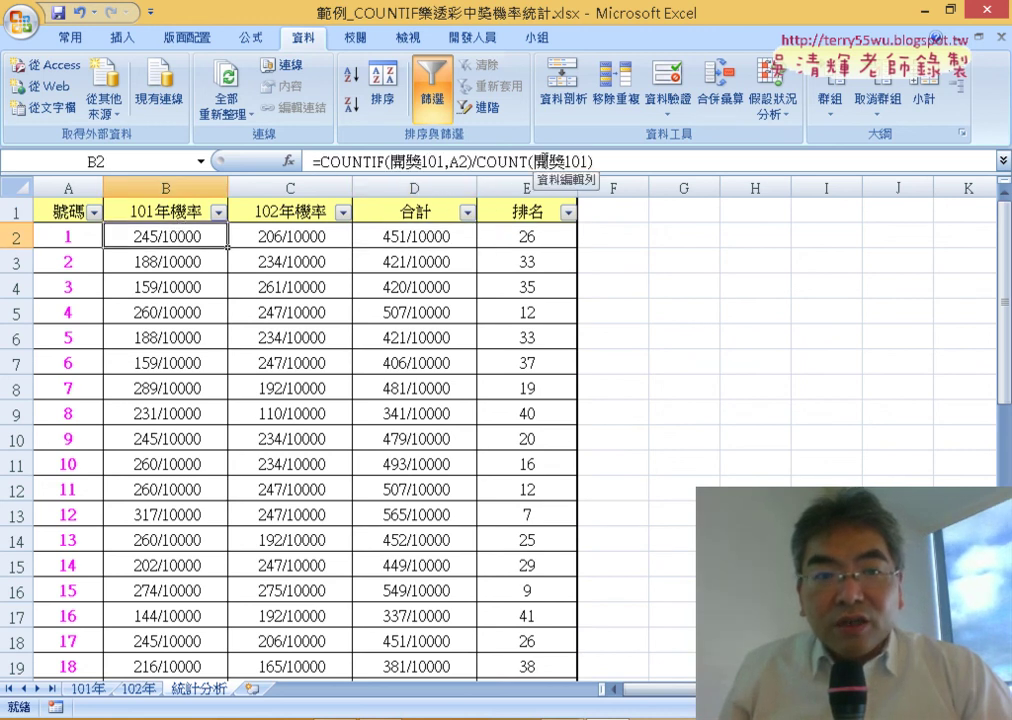
Step: Review B2's Format Cells fraction options, keeping the custom # ??/10000 format
{"action": "right_click", "coordinate": [186, 236]}
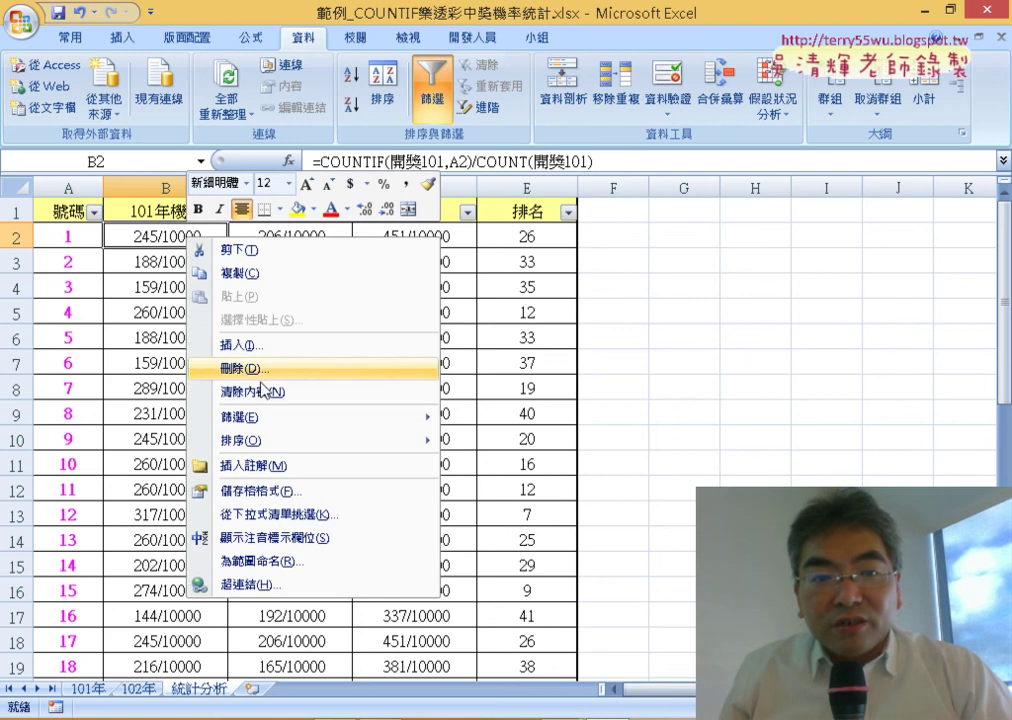
{"action": "left_click", "coordinate": [304, 499]}
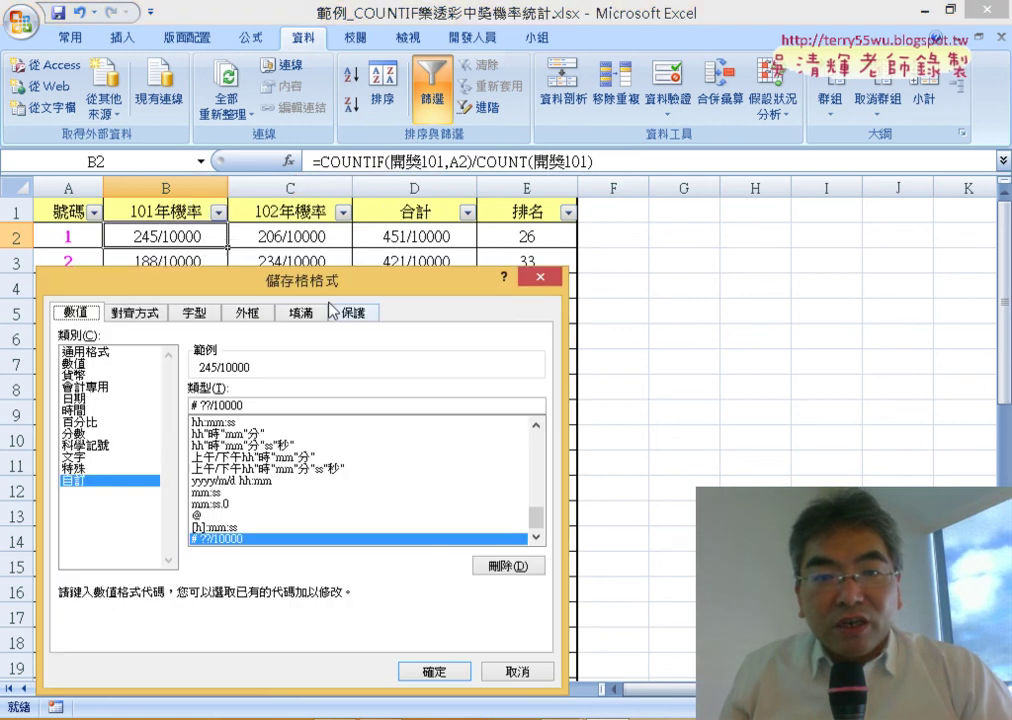
{"action": "left_click_drag", "start_coordinate": [430, 124], "coordinate": [690, 131]}
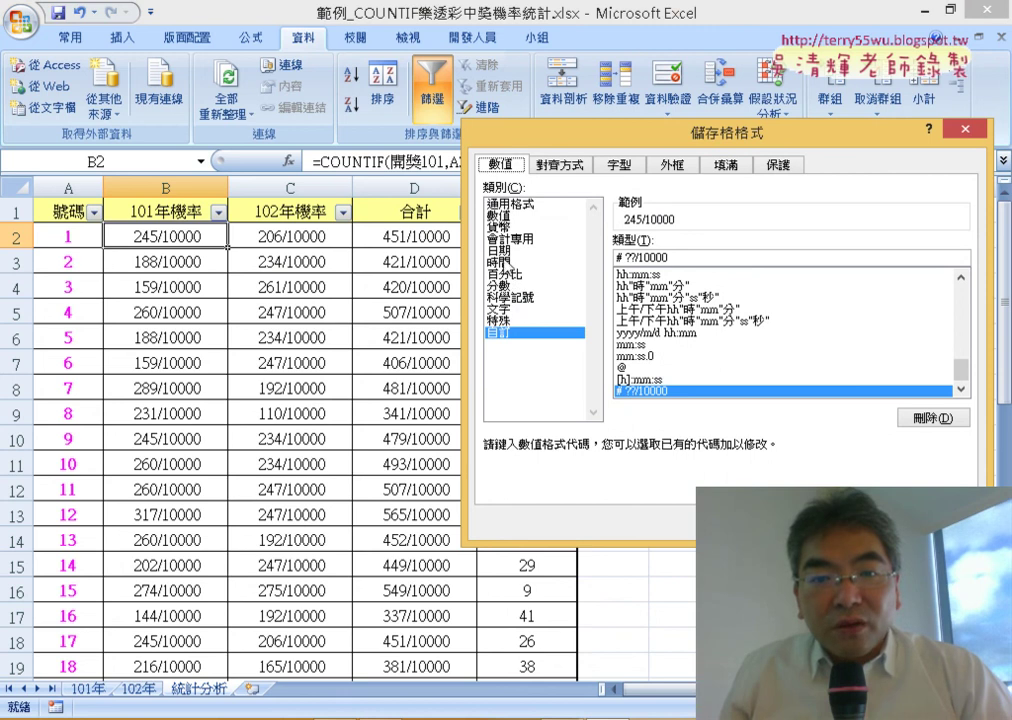
{"action": "left_click", "coordinate": [505, 285]}
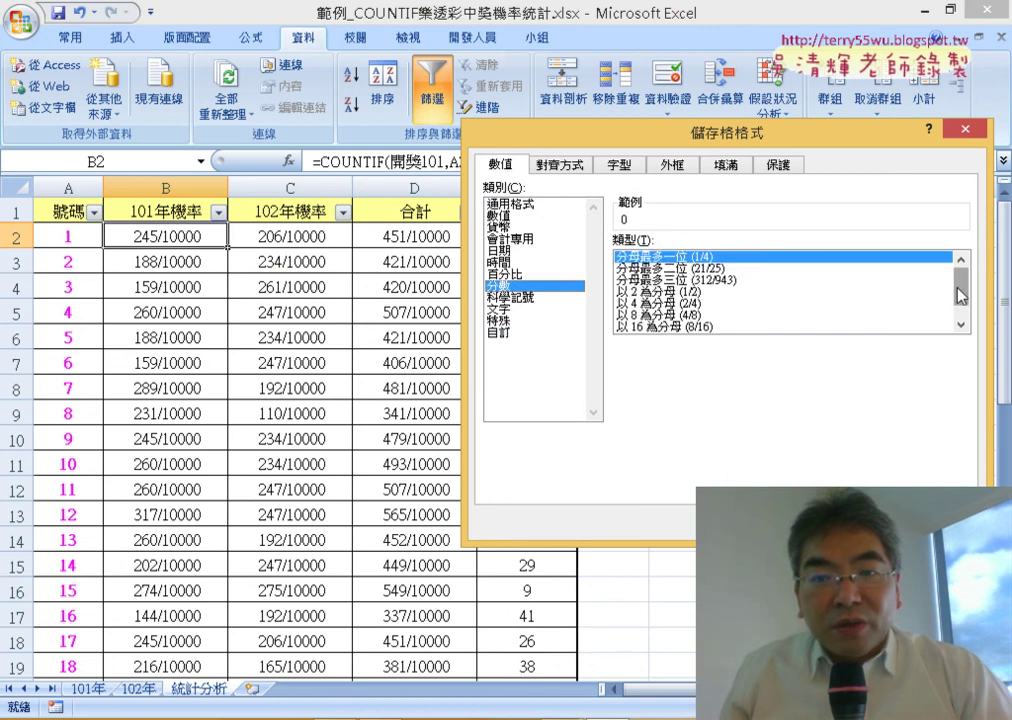
{"action": "left_click", "coordinate": [963, 326]}
{"action": "left_click", "coordinate": [963, 326]}
{"action": "left_click", "coordinate": [714, 327]}
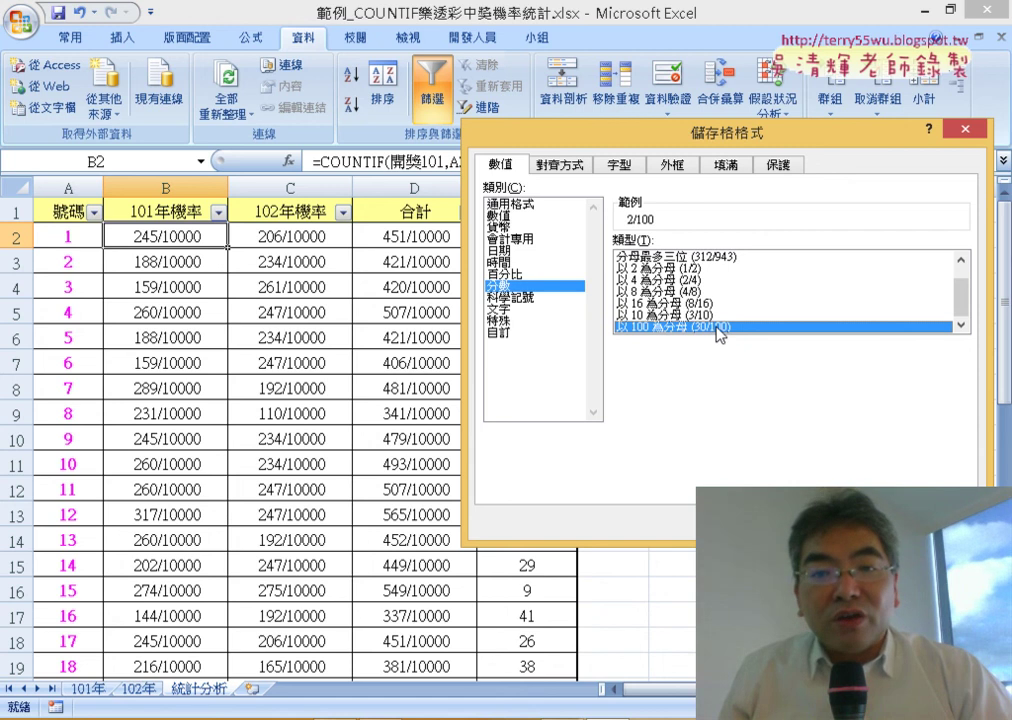
{"action": "left_click", "coordinate": [505, 333]}
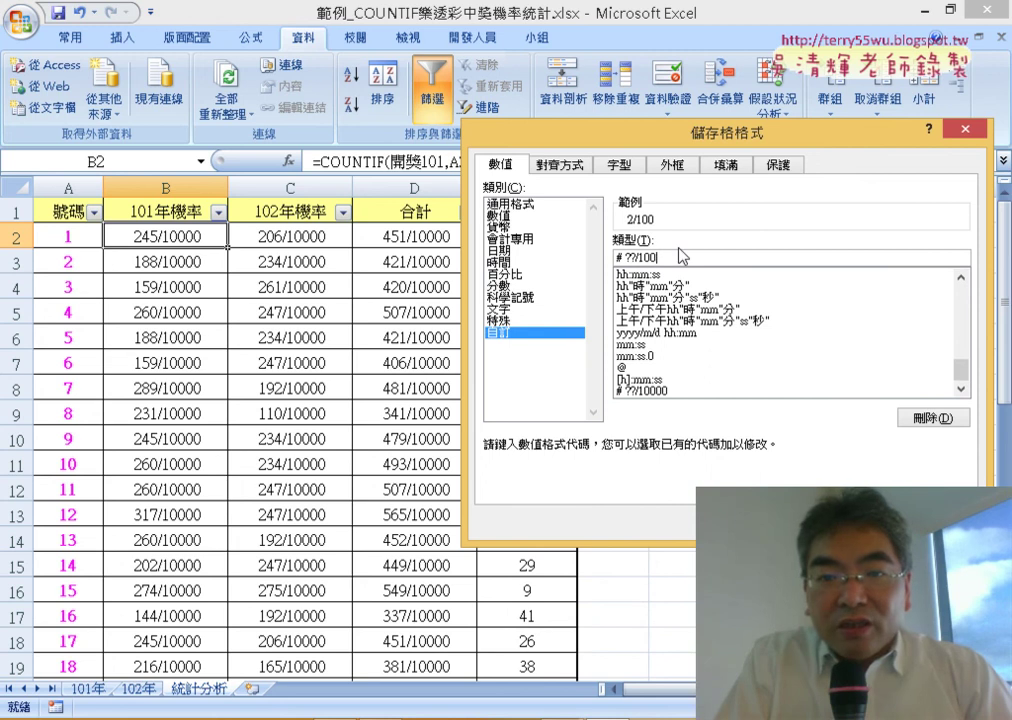
{"action": "type", "text": "00"}
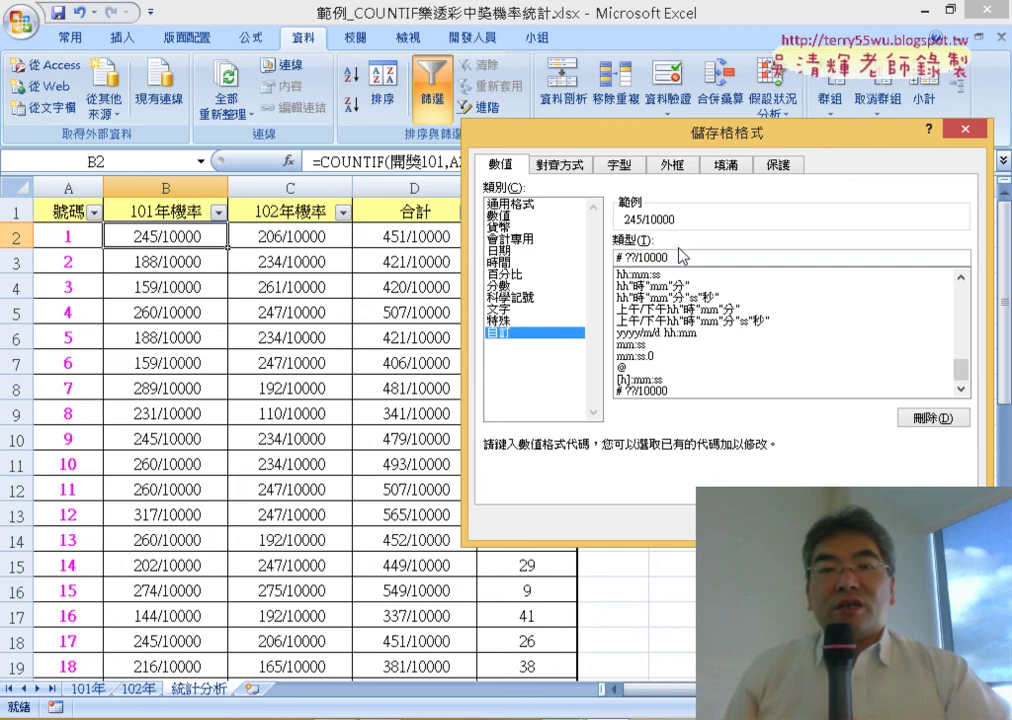
{"action": "left_click_drag", "start_coordinate": [718, 125], "coordinate": [854, 144]}
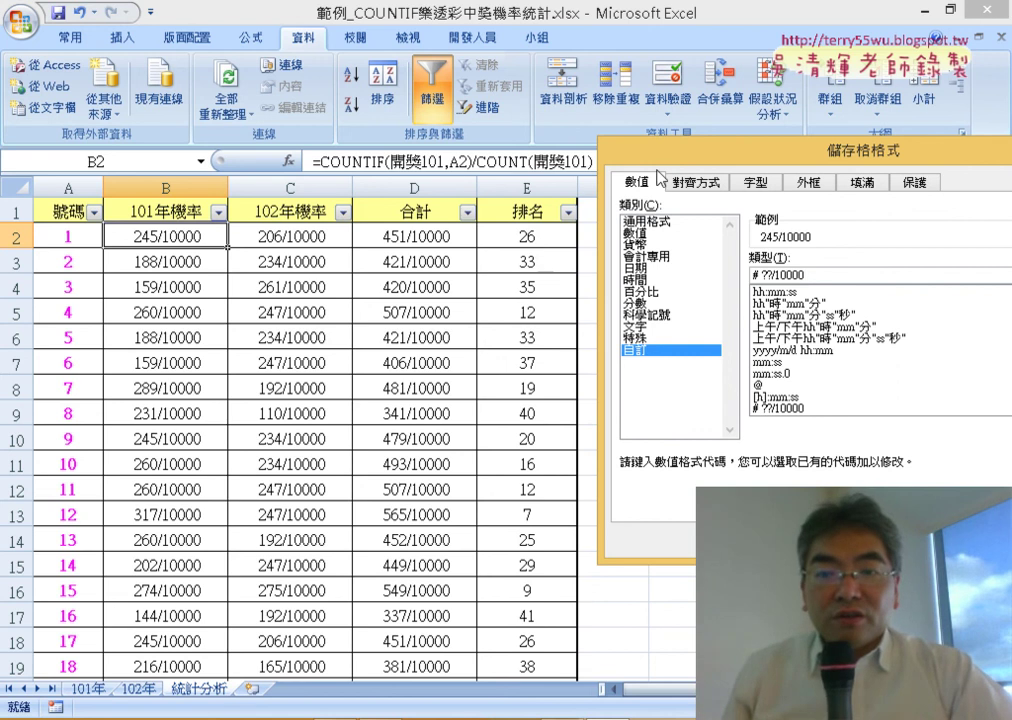
{"action": "left_click_drag", "start_coordinate": [700, 150], "coordinate": [517, 155]}
{"action": "key", "text": "Return"}
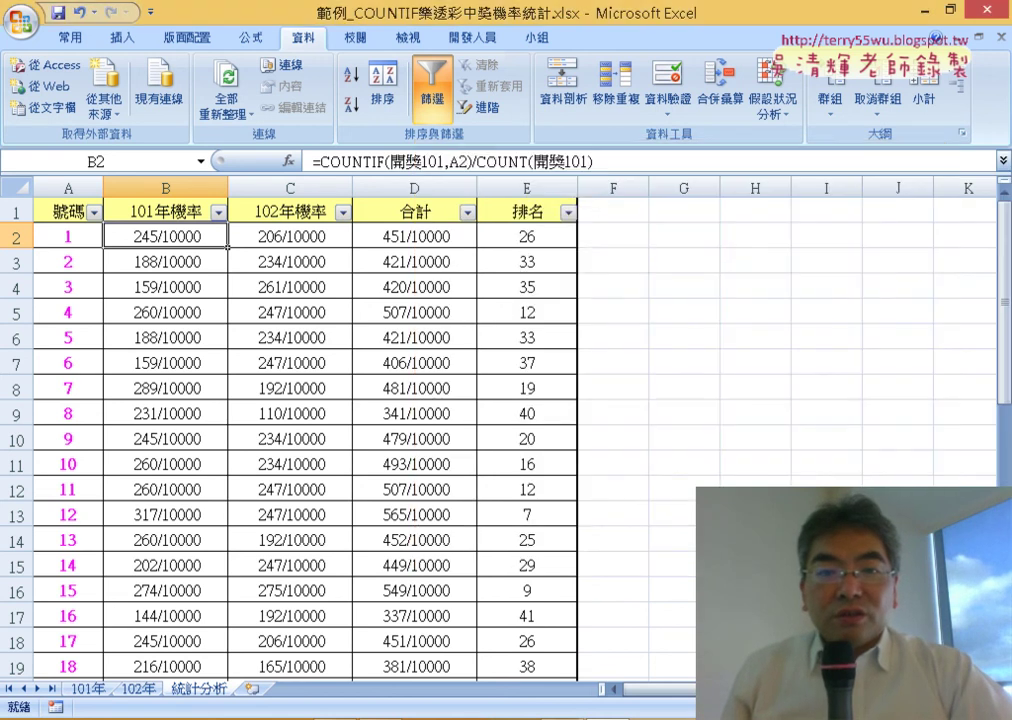
{"action": "left_click", "coordinate": [510, 237]}
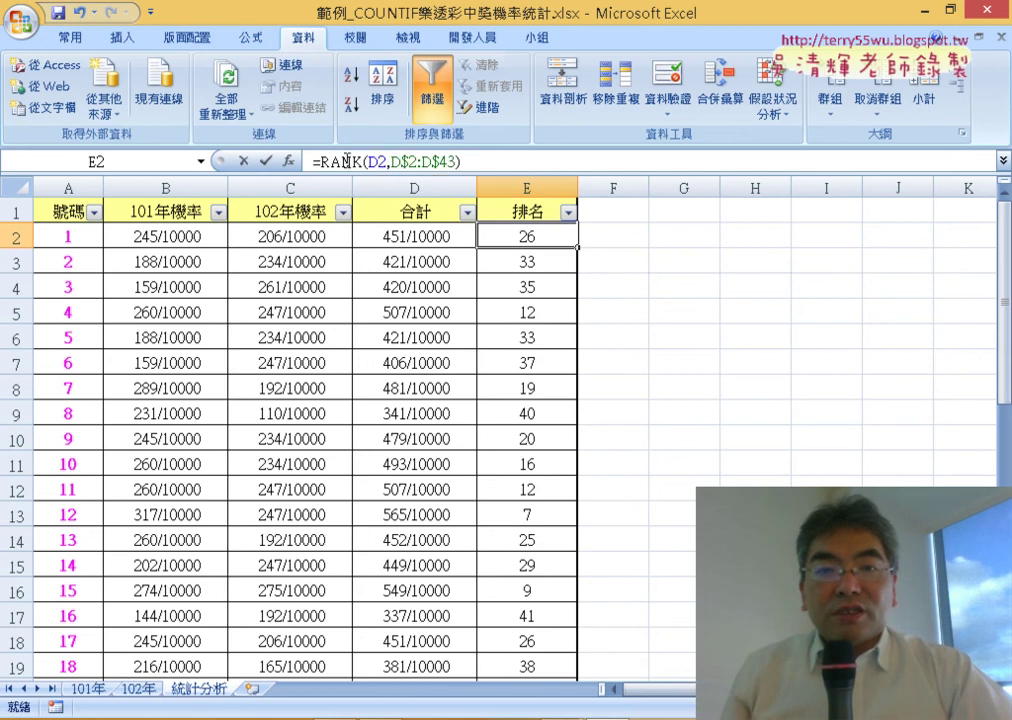
{"action": "left_click", "coordinate": [385, 160]}
{"action": "left_click", "coordinate": [289, 160]}
{"action": "left_click_drag", "start_coordinate": [626, 112], "coordinate": [768, 111]}
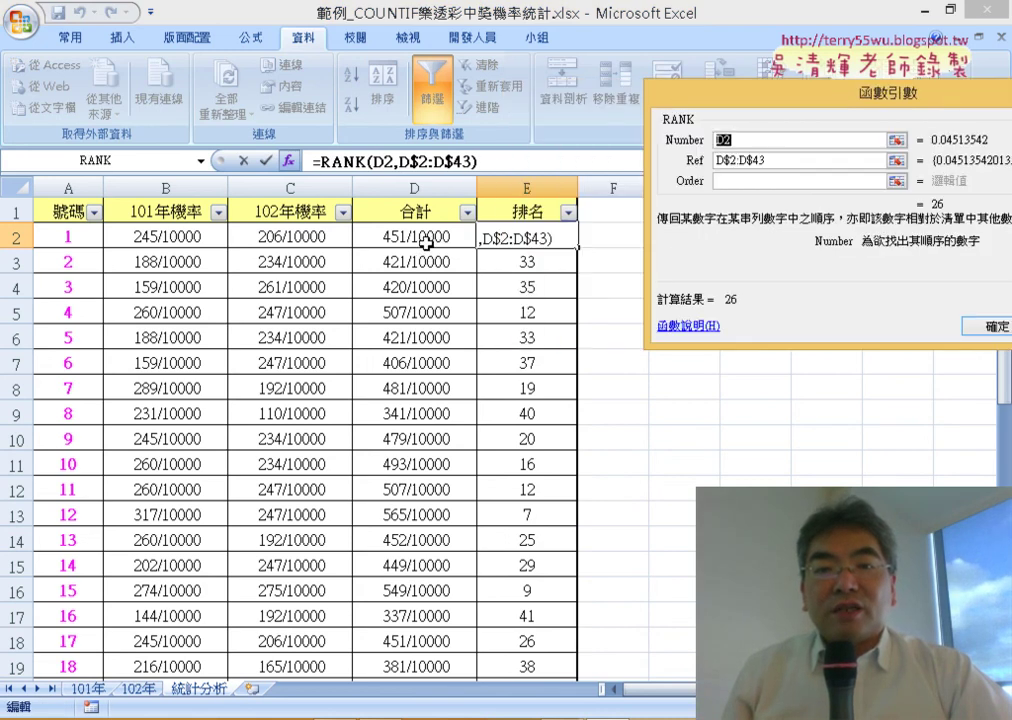
{"action": "left_click", "coordinate": [782, 163]}
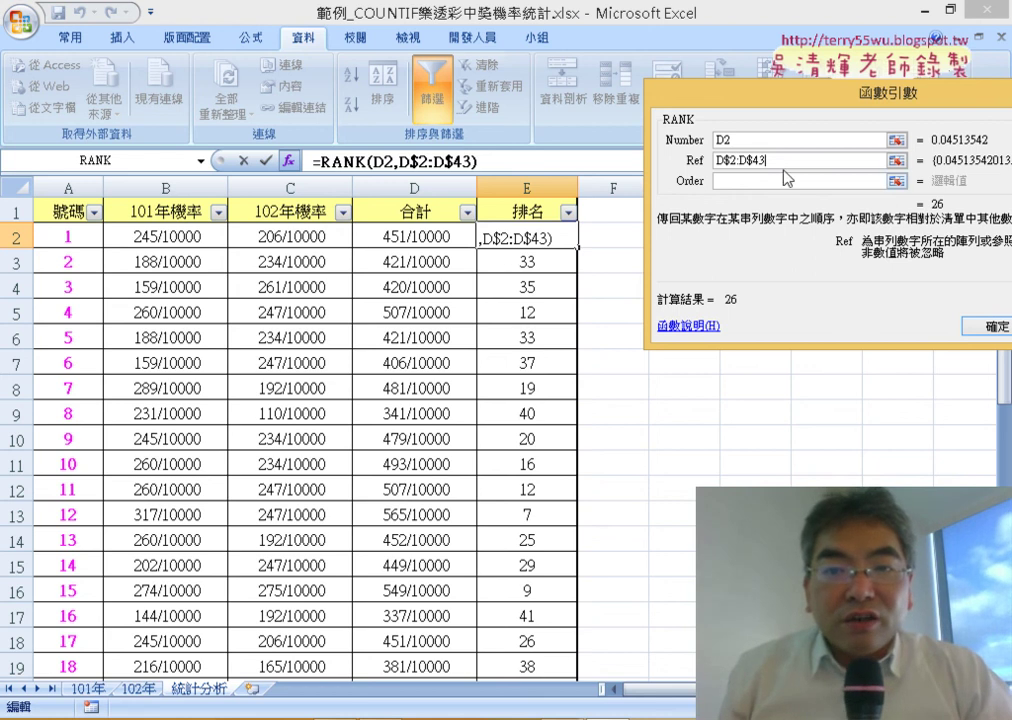
{"action": "left_click_drag", "start_coordinate": [768, 160], "coordinate": [684, 150]}
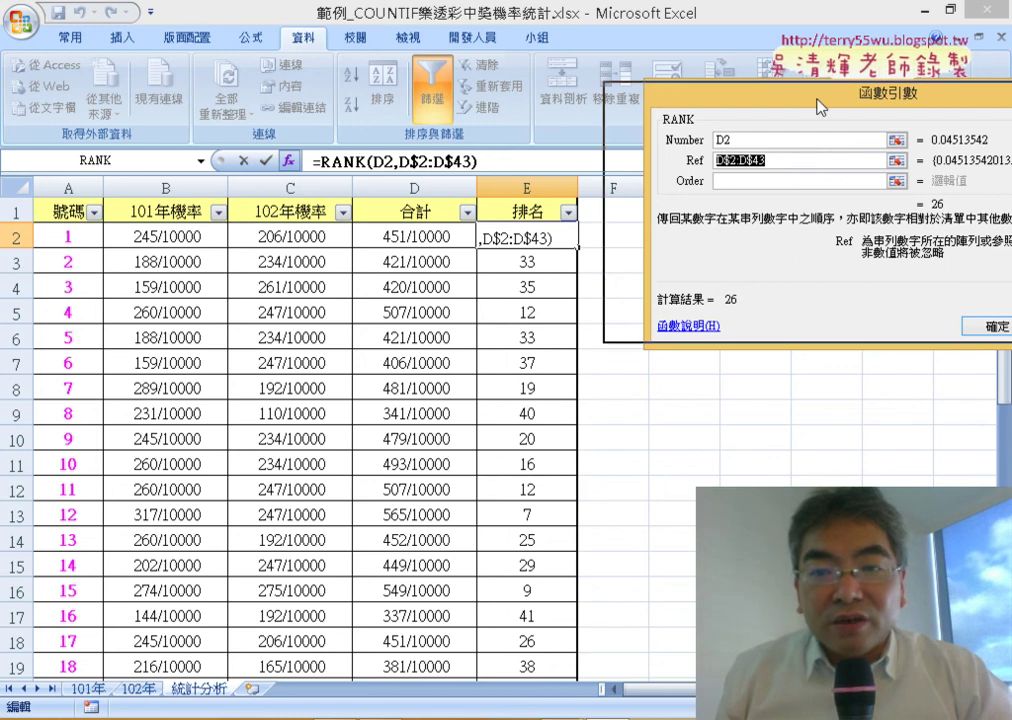
{"action": "left_click_drag", "start_coordinate": [880, 117], "coordinate": [754, 136]}
{"action": "left_click", "coordinate": [963, 343]}
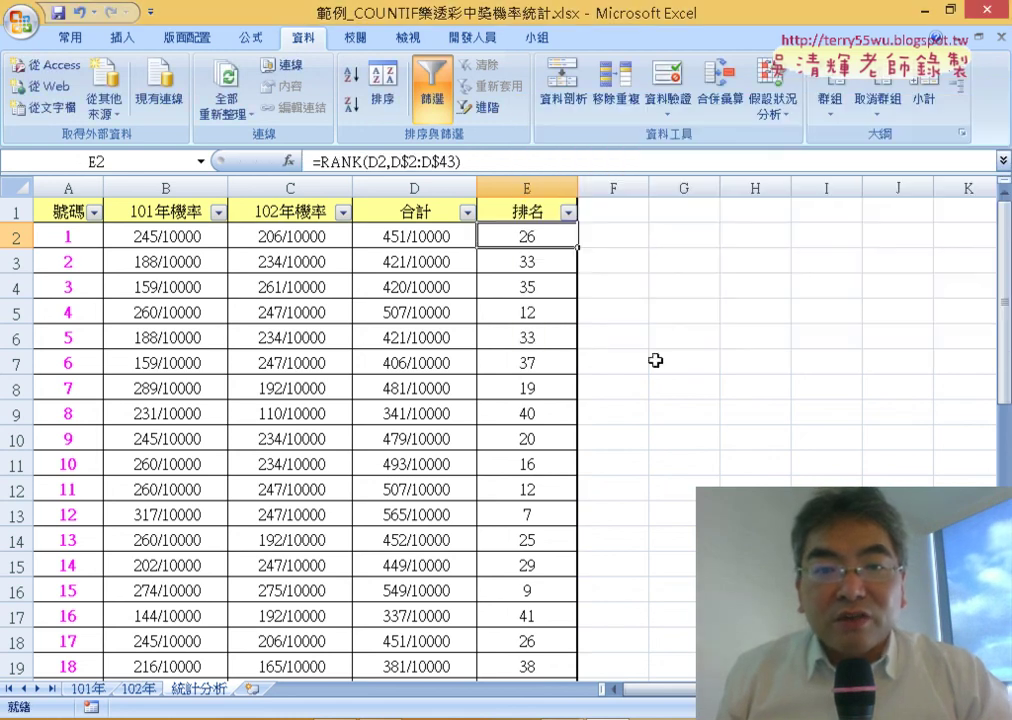
{"action": "left_click", "coordinate": [430, 229]}
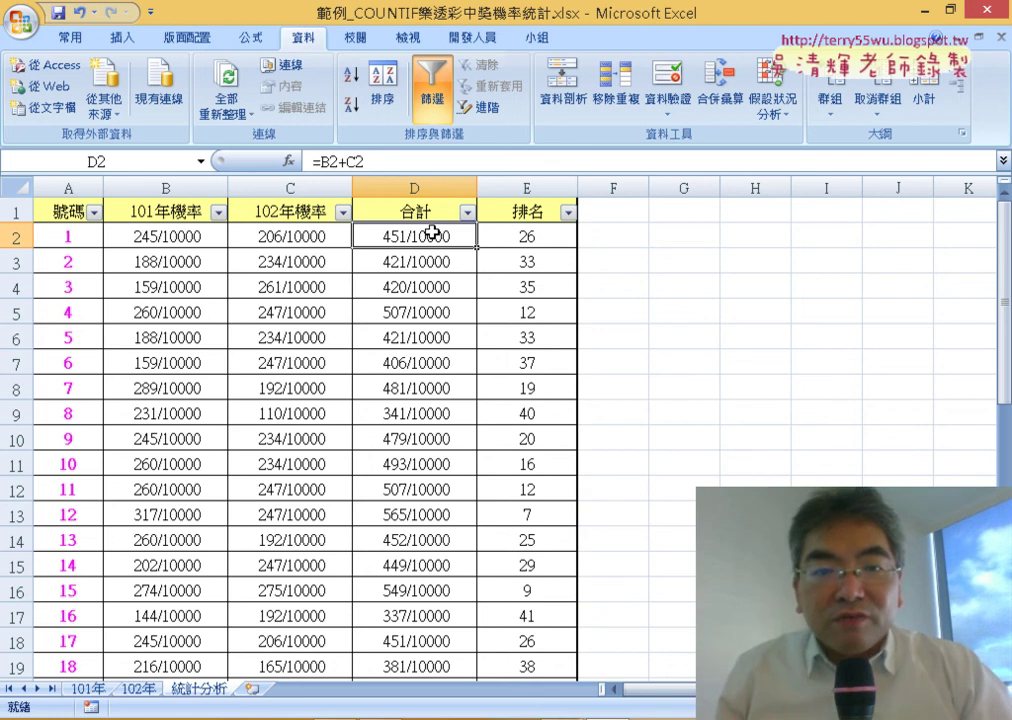
Step: Name the totals range D2:D43 as 合計 via the Name Box
{"action": "key", "text": "ctrl+shift+Down"}
{"action": "scroll", "coordinate": [505, 255], "scroll_direction": "up", "scroll_amount": 8}
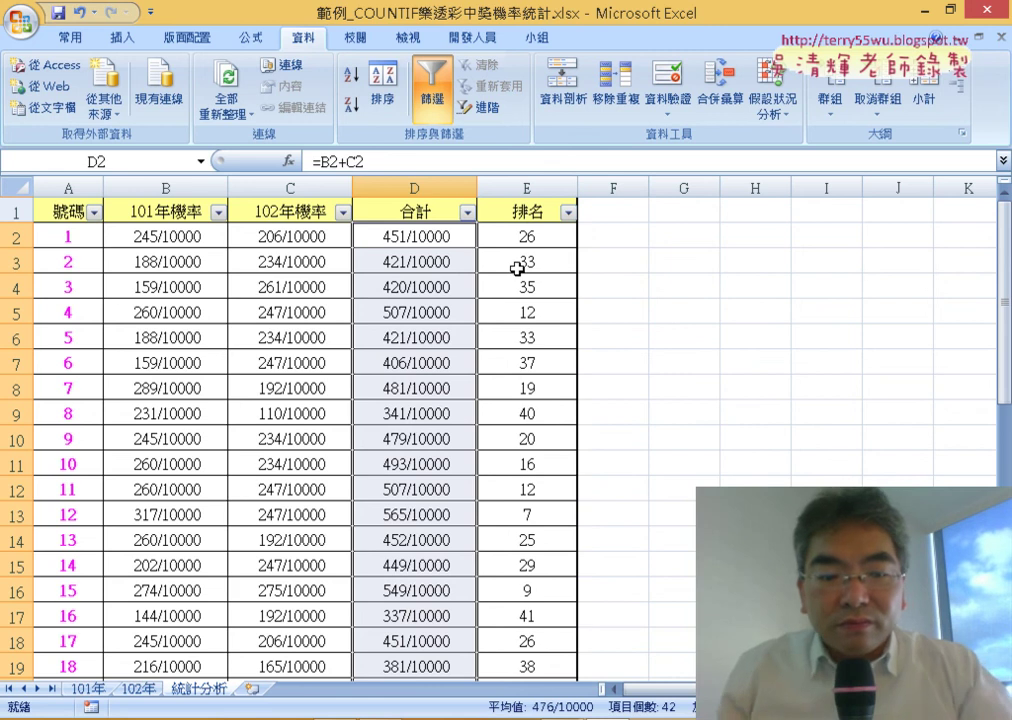
{"action": "left_click", "coordinate": [141, 161]}
{"action": "key", "text": "BackSpace"}
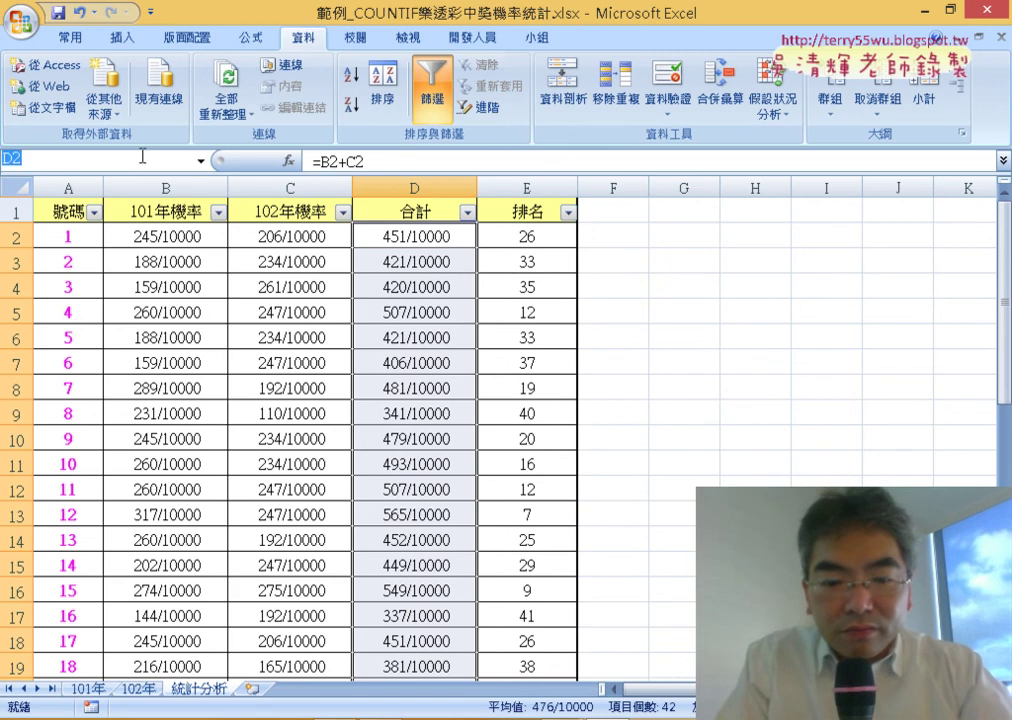
{"action": "type", "text": "合計"}
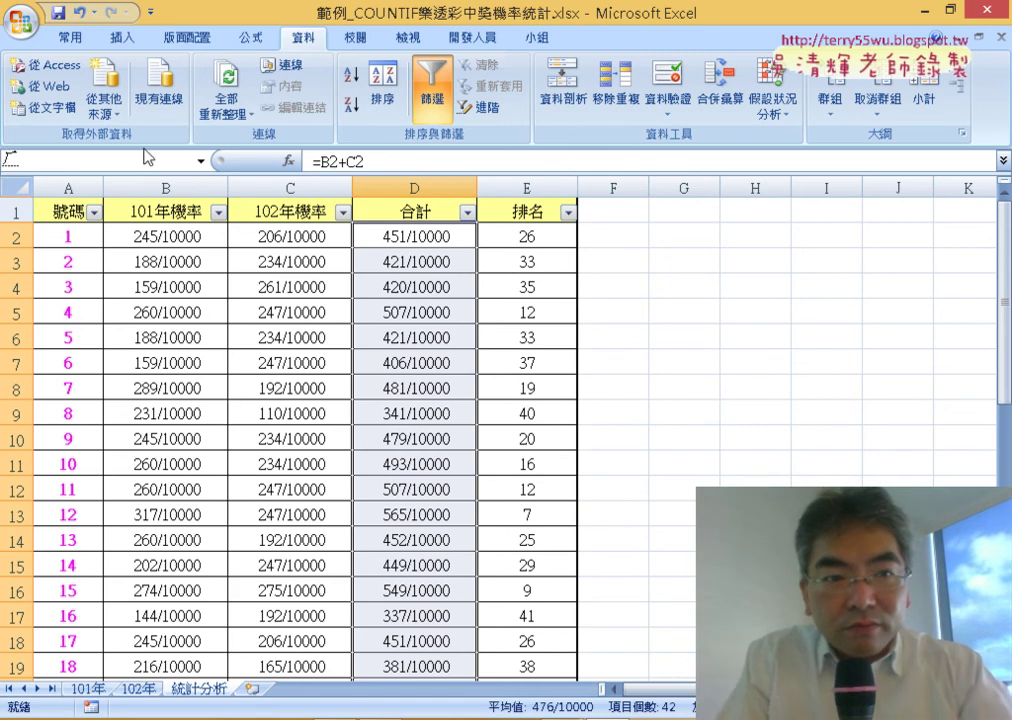
{"action": "key", "text": "Return"}
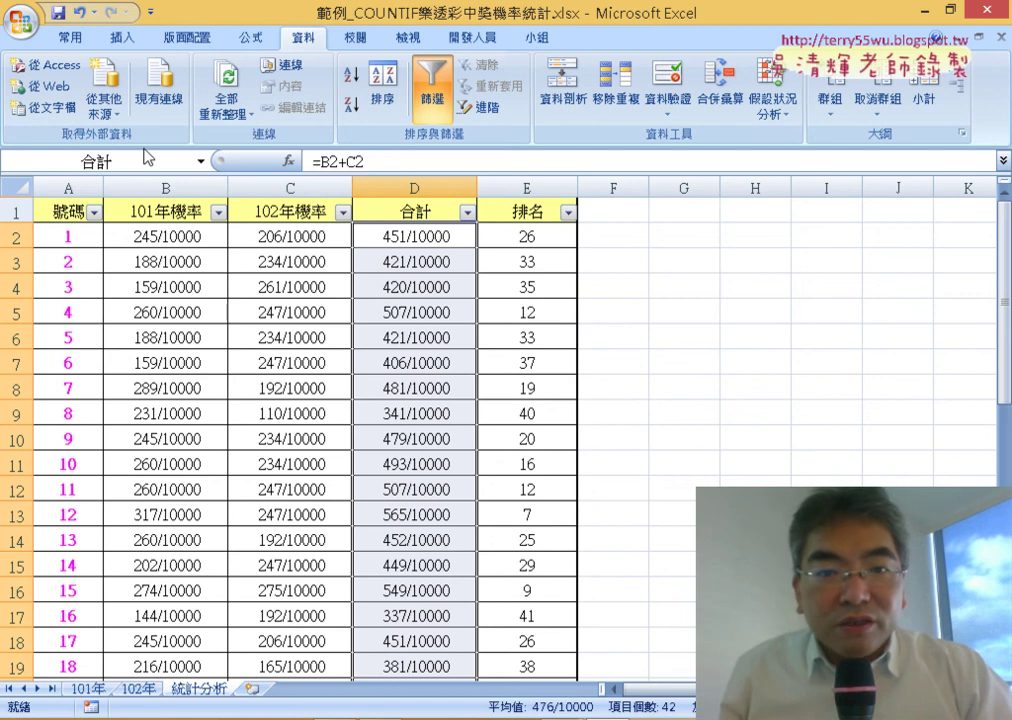
Step: Change E2 to =RANK(D2,合計) and fill it down the ranks column
{"action": "left_click", "coordinate": [549, 236]}
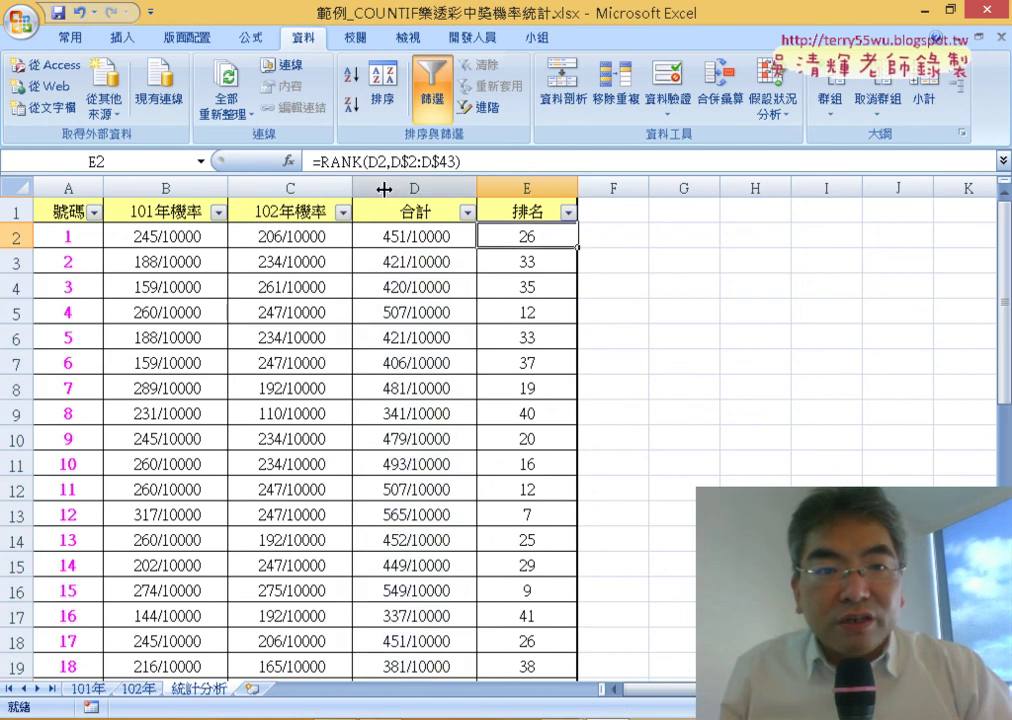
{"action": "left_click", "coordinate": [330, 161]}
{"action": "left_click", "coordinate": [288, 161]}
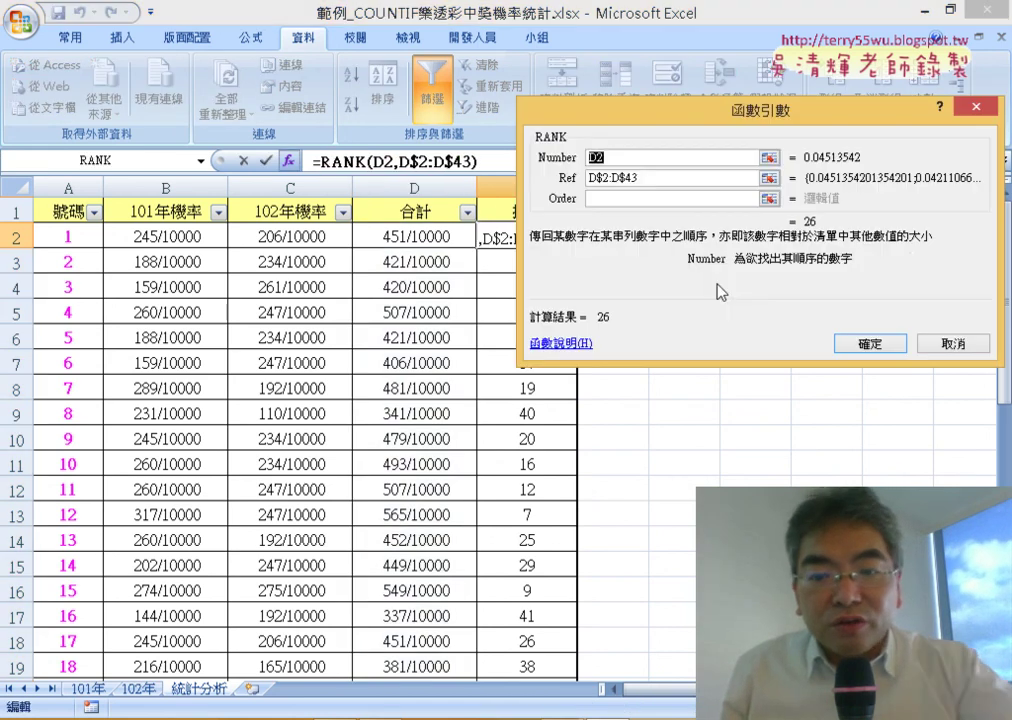
{"action": "left_click", "coordinate": [610, 177]}
{"action": "key", "text": "BackSpace"}
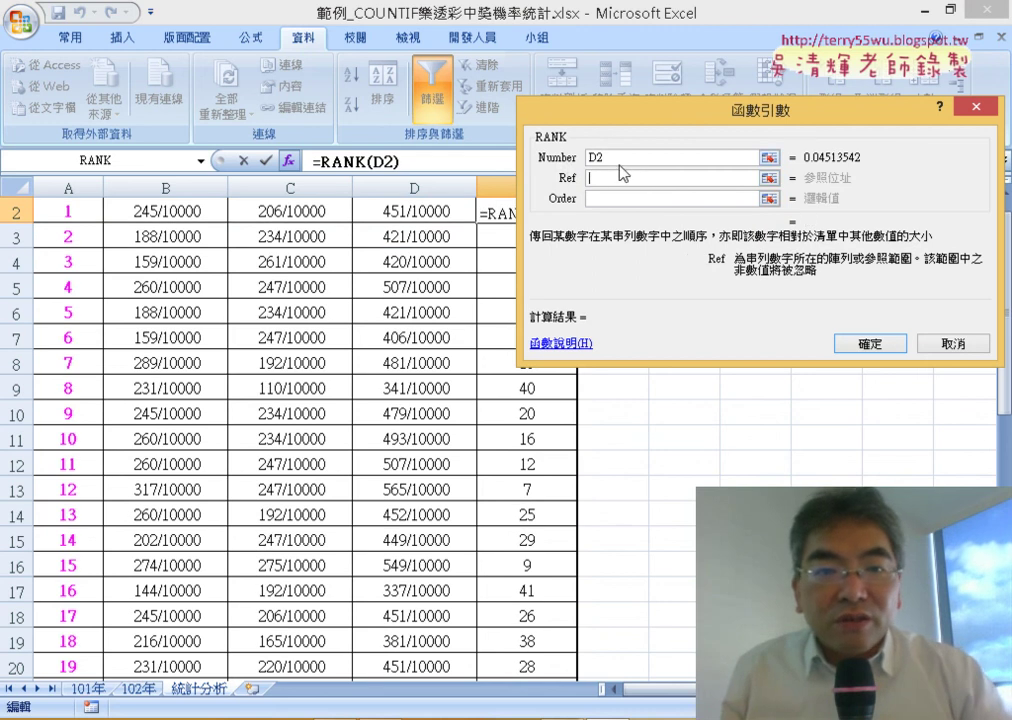
{"action": "scroll", "coordinate": [459, 349], "scroll_direction": "up", "scroll_amount": 1}
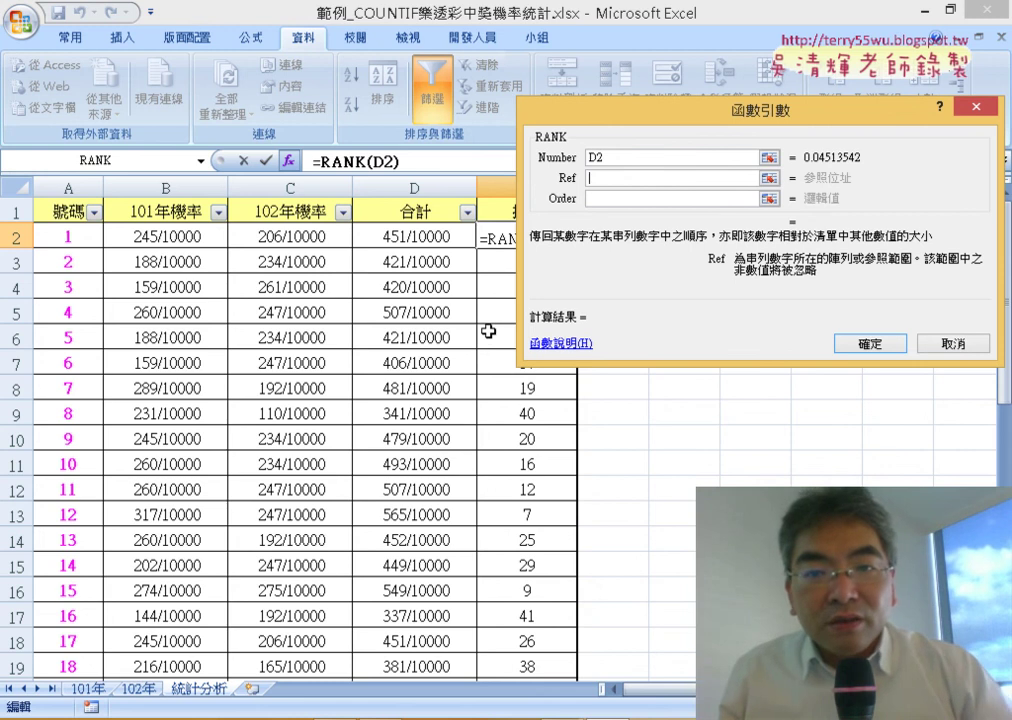
{"action": "key", "text": "F3"}
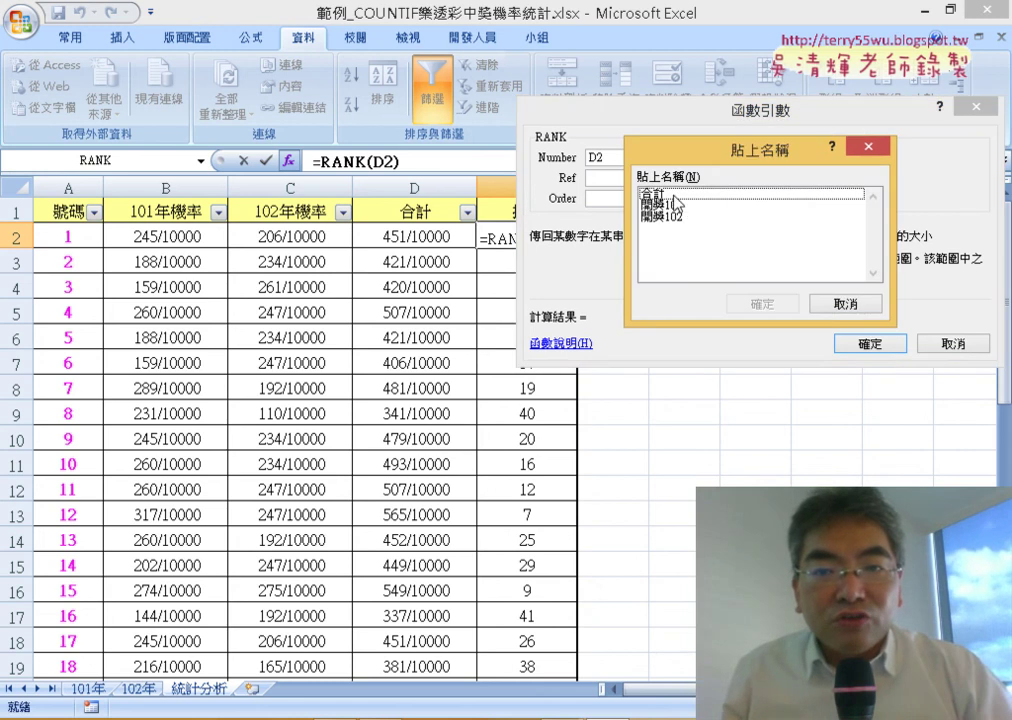
{"action": "double_click", "coordinate": [674, 195]}
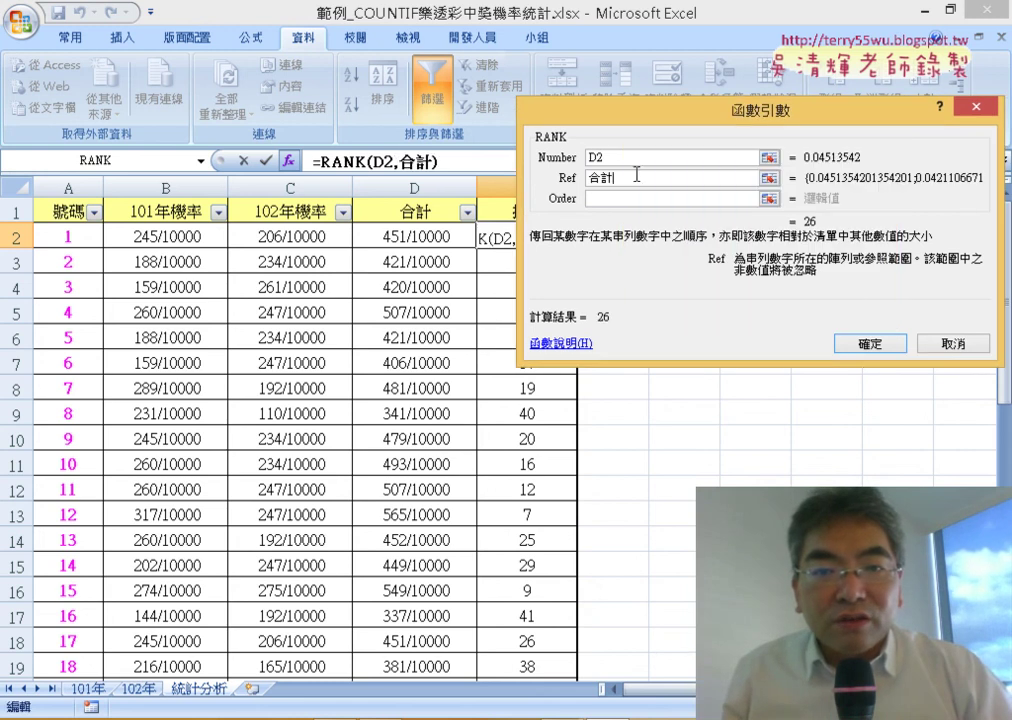
{"action": "left_click", "coordinate": [870, 344]}
{"action": "double_click", "coordinate": [578, 248]}
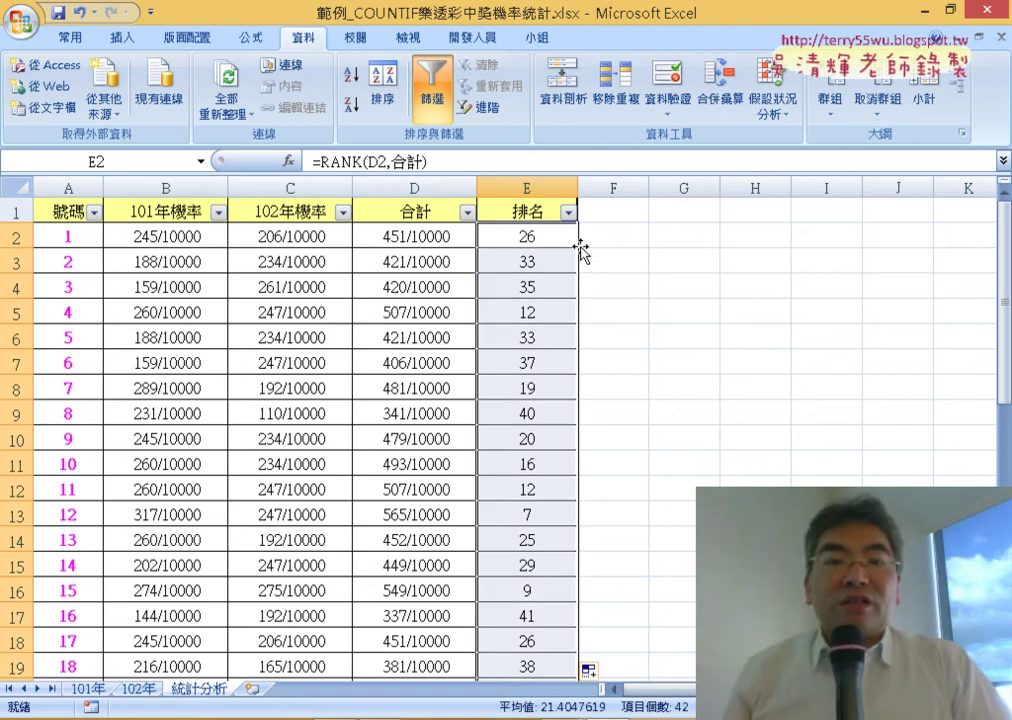
{"action": "left_click", "coordinate": [531, 237]}
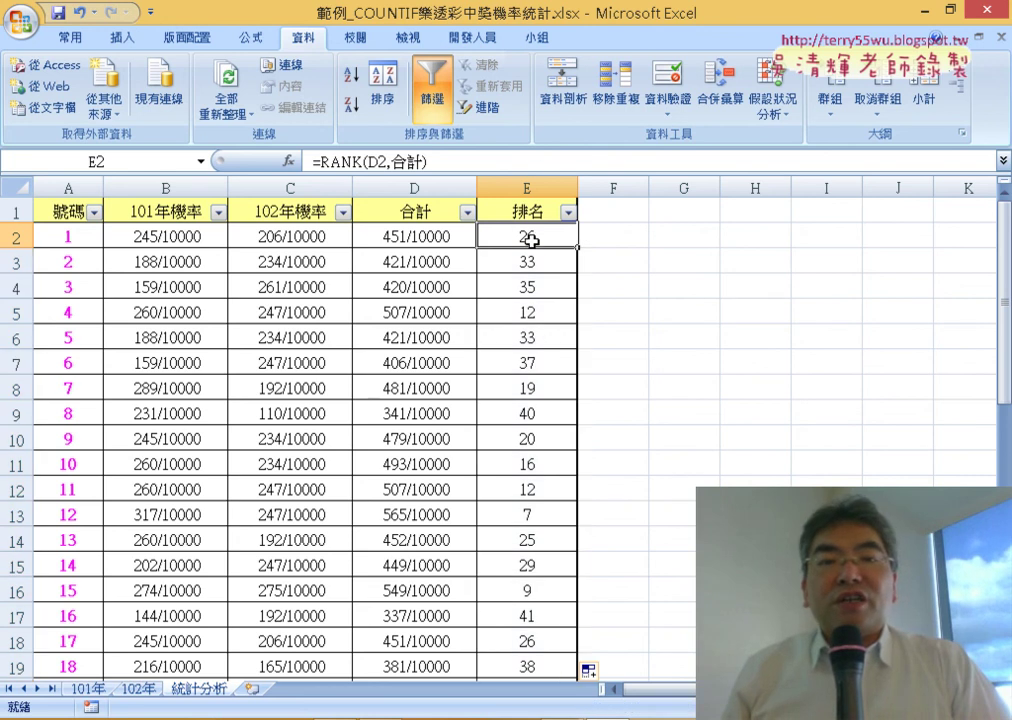
{"action": "left_click", "coordinate": [352, 162]}
{"action": "left_click", "coordinate": [289, 160]}
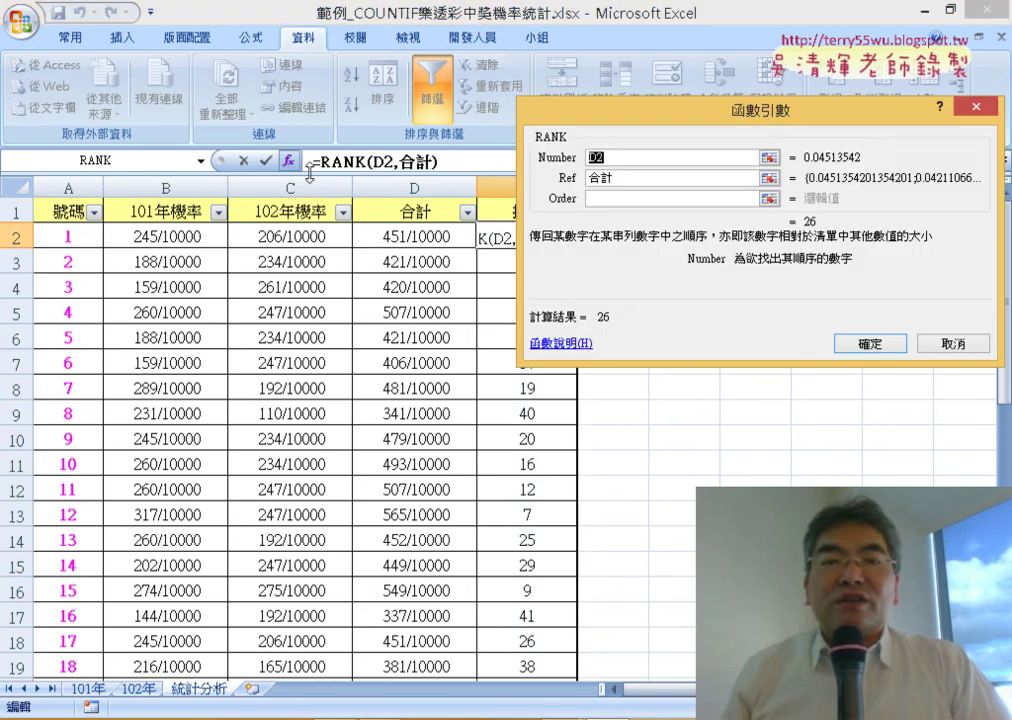
{"action": "left_click_drag", "start_coordinate": [736, 113], "coordinate": [789, 143]}
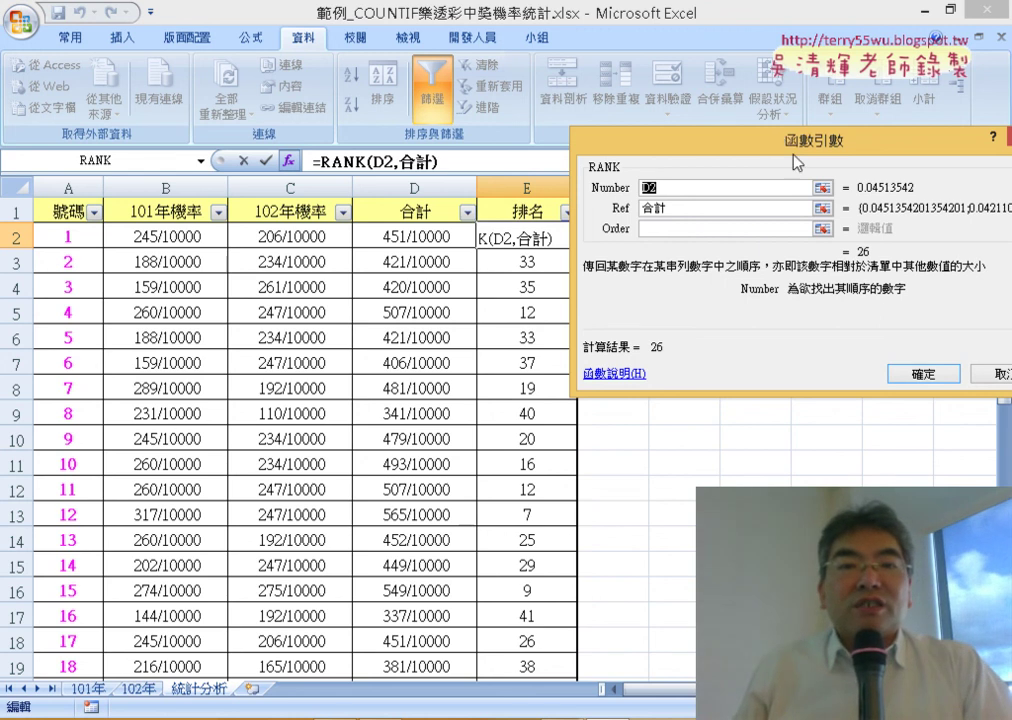
{"action": "left_click", "coordinate": [991, 378]}
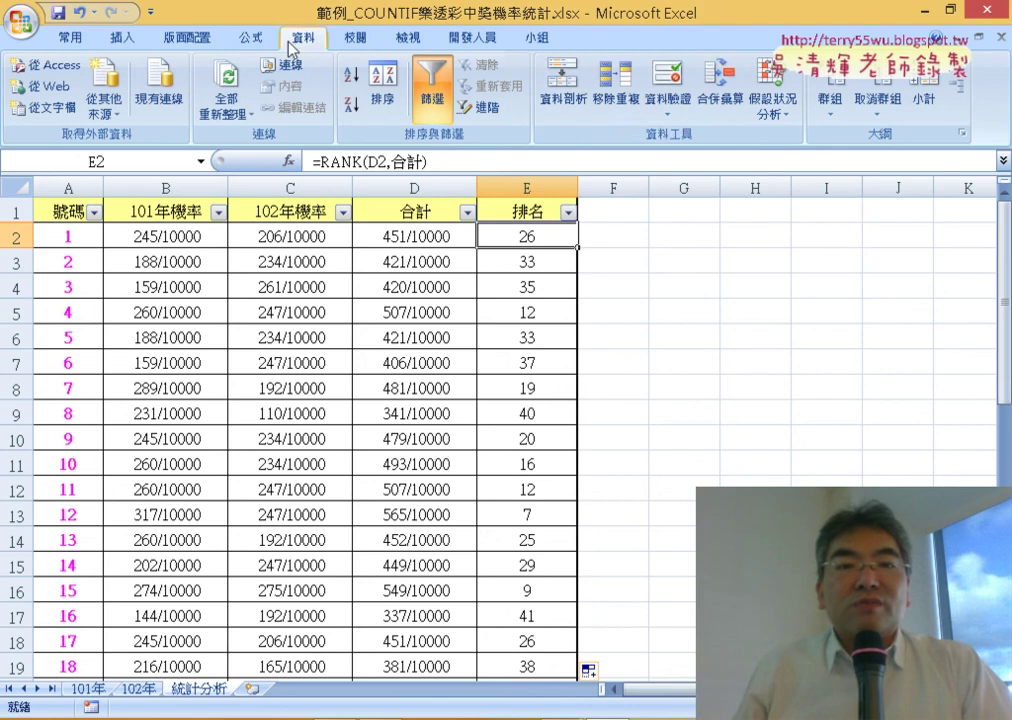
Step: Open Name Manager to view the names 合計, 開獎101 and 開獎102
{"action": "left_click", "coordinate": [255, 46]}
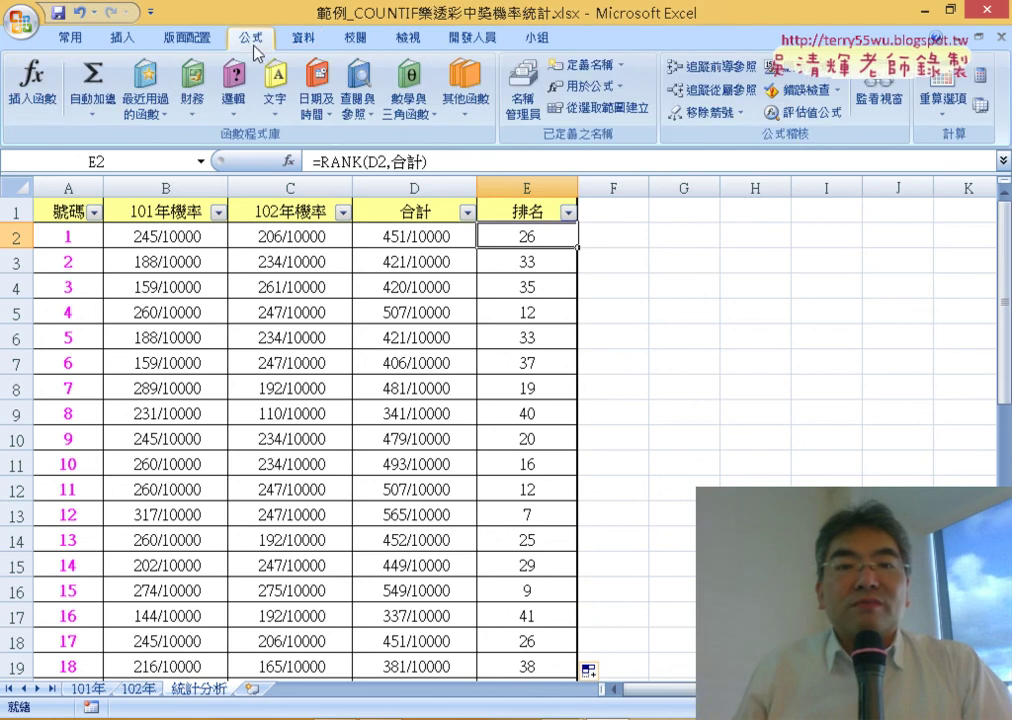
{"action": "left_click", "coordinate": [524, 105]}
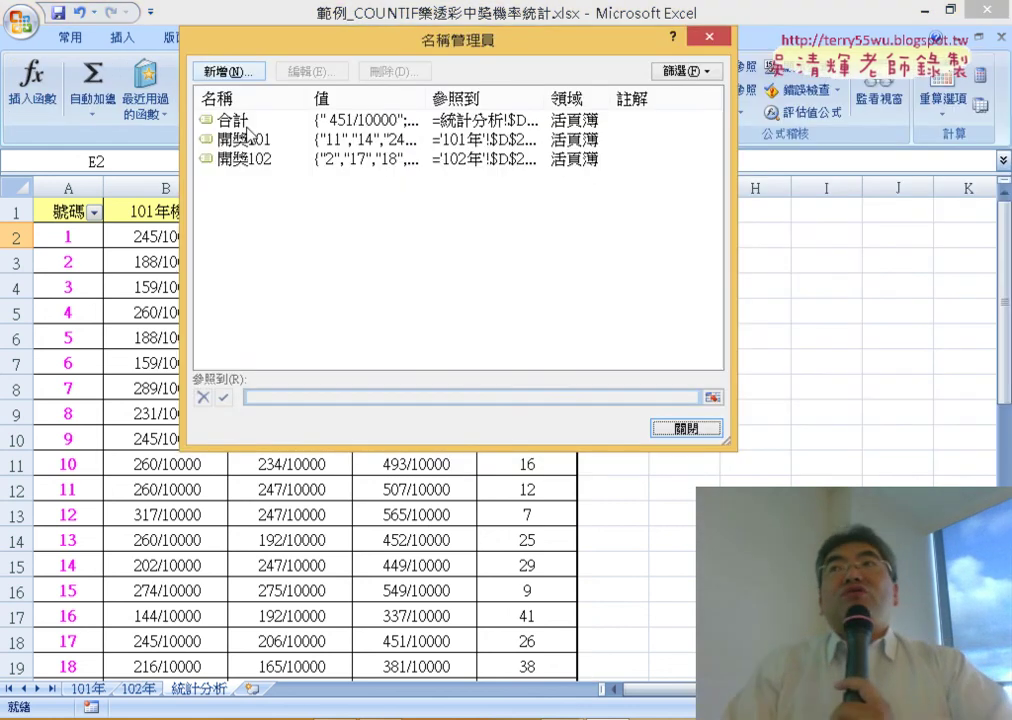